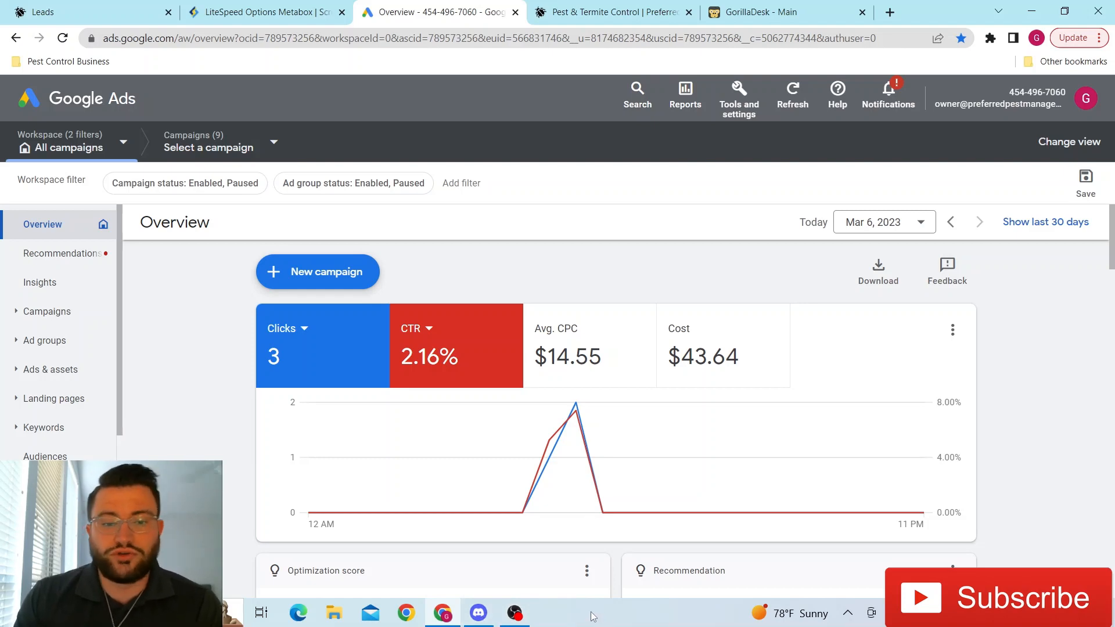
{"action": "mouse_move", "coordinate": [480, 620]}
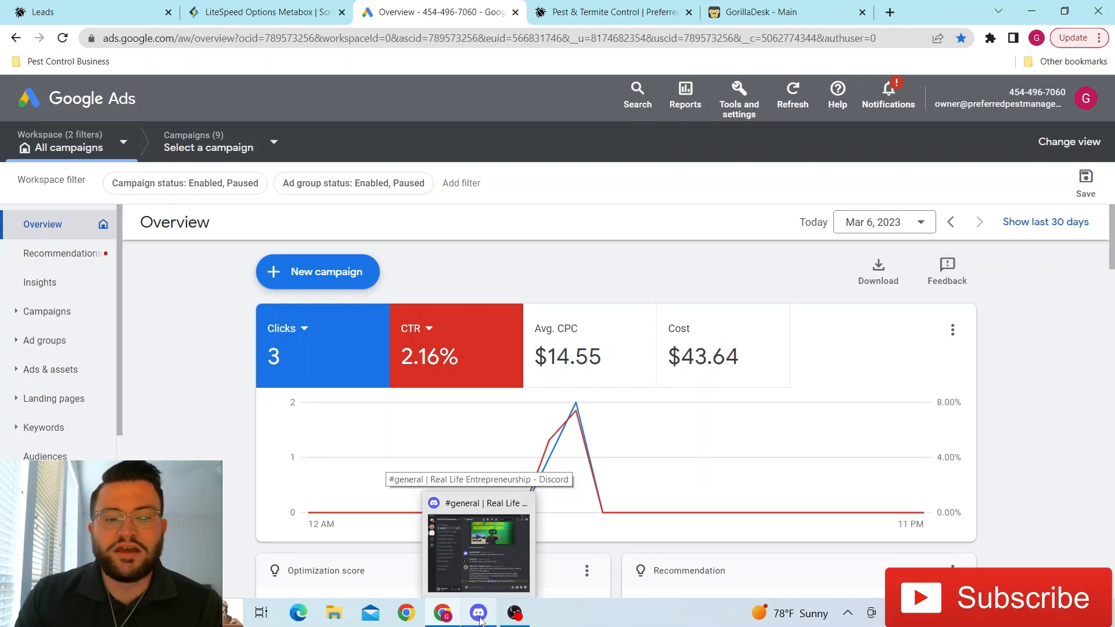
{"action": "mouse_move", "coordinate": [500, 543]}
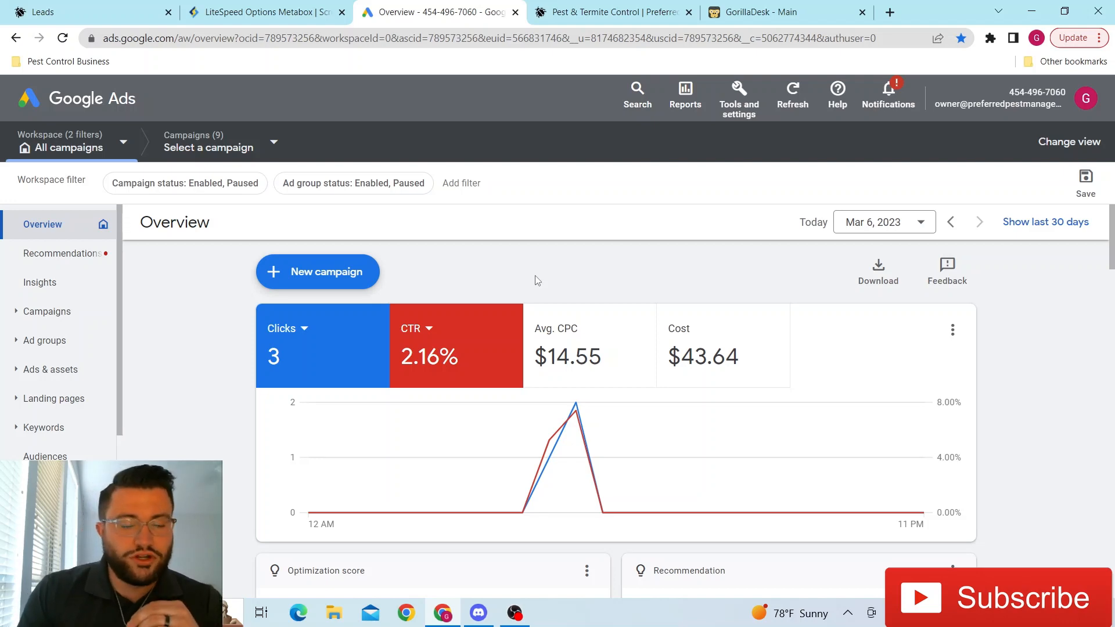
Start a new campaign without a goal's guidance
{"action": "left_click", "coordinate": [318, 274]}
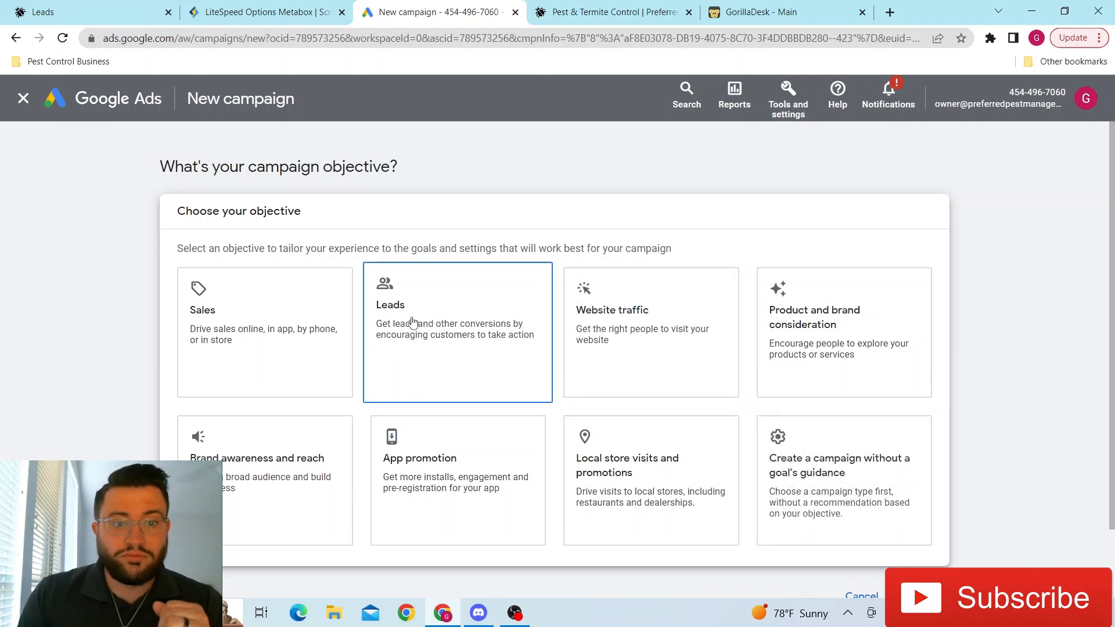
{"action": "left_click", "coordinate": [837, 498]}
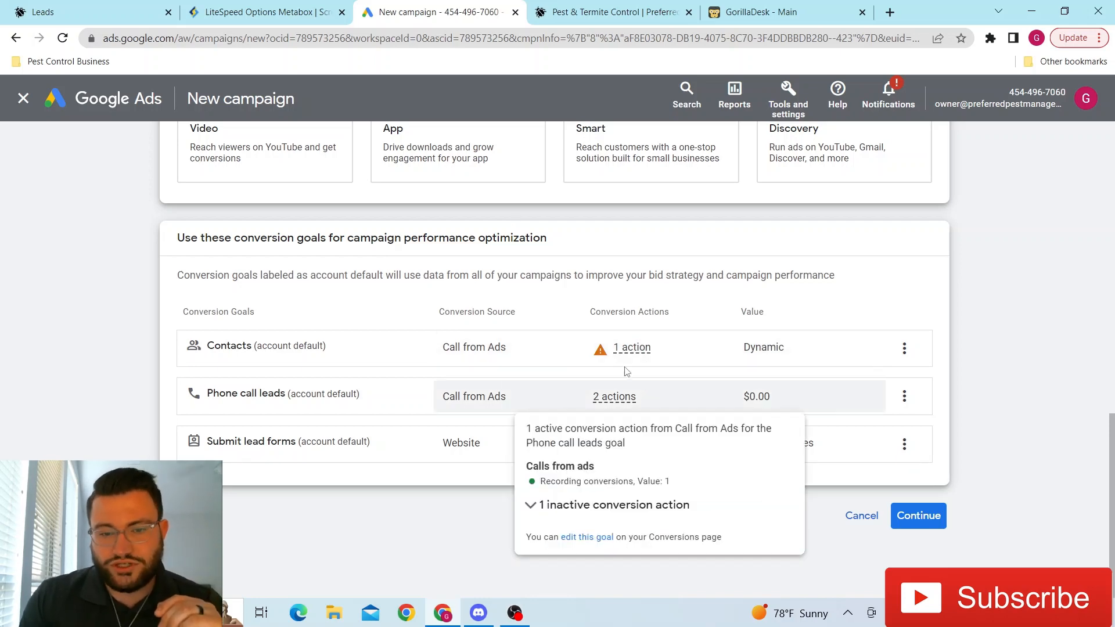
Keep the account-default conversion goals and choose Phone calls as a result wanted from the campaign
{"action": "mouse_move", "coordinate": [664, 360]}
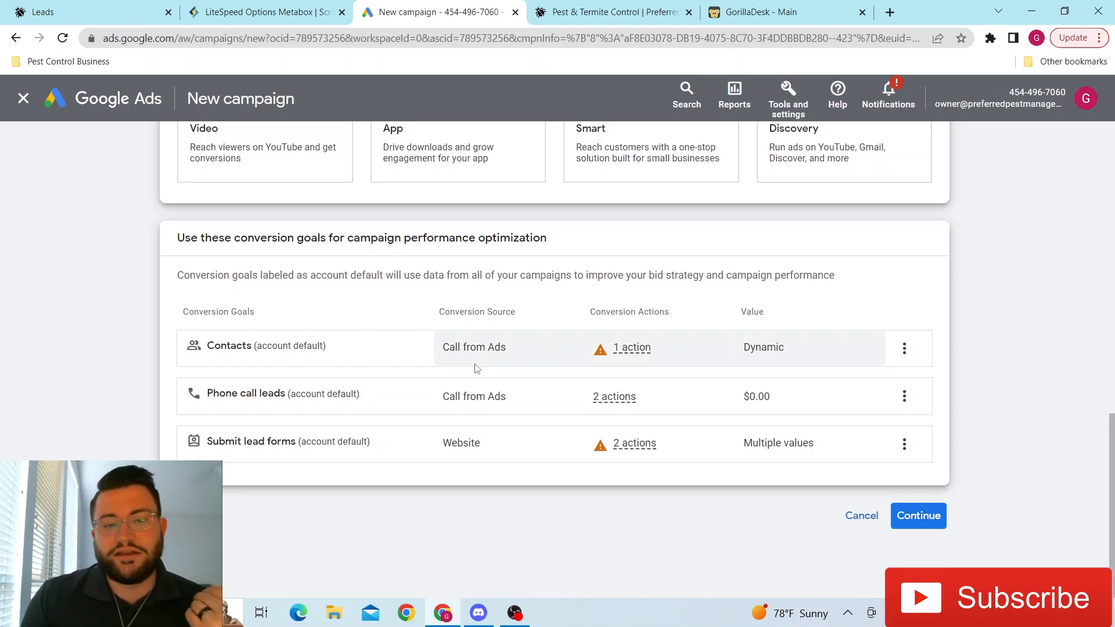
{"action": "mouse_move", "coordinate": [471, 361]}
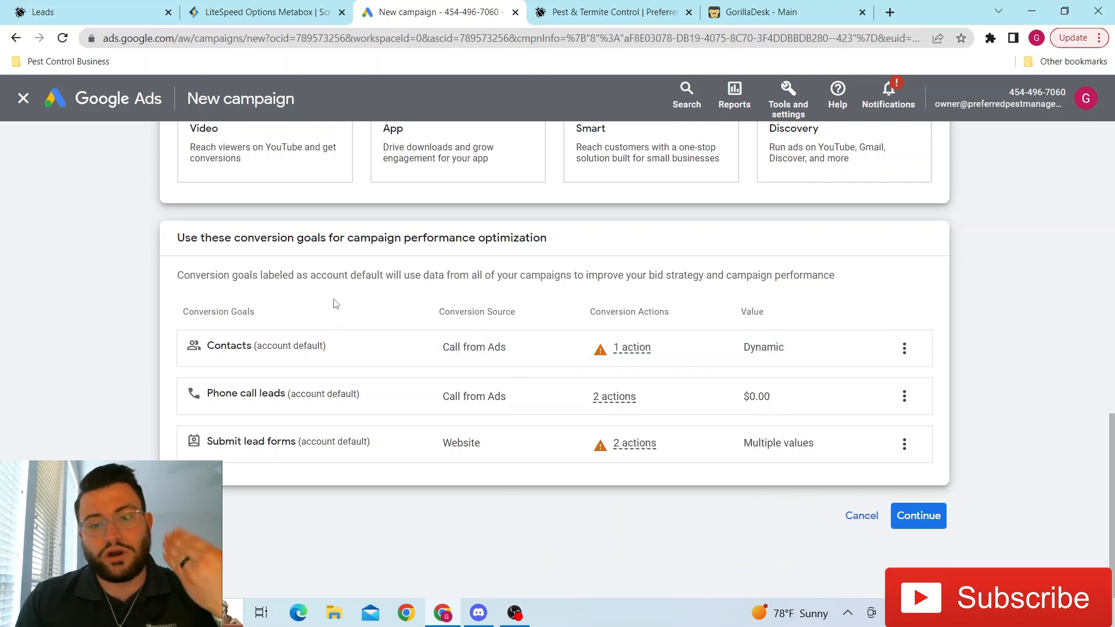
{"action": "mouse_move", "coordinate": [625, 347]}
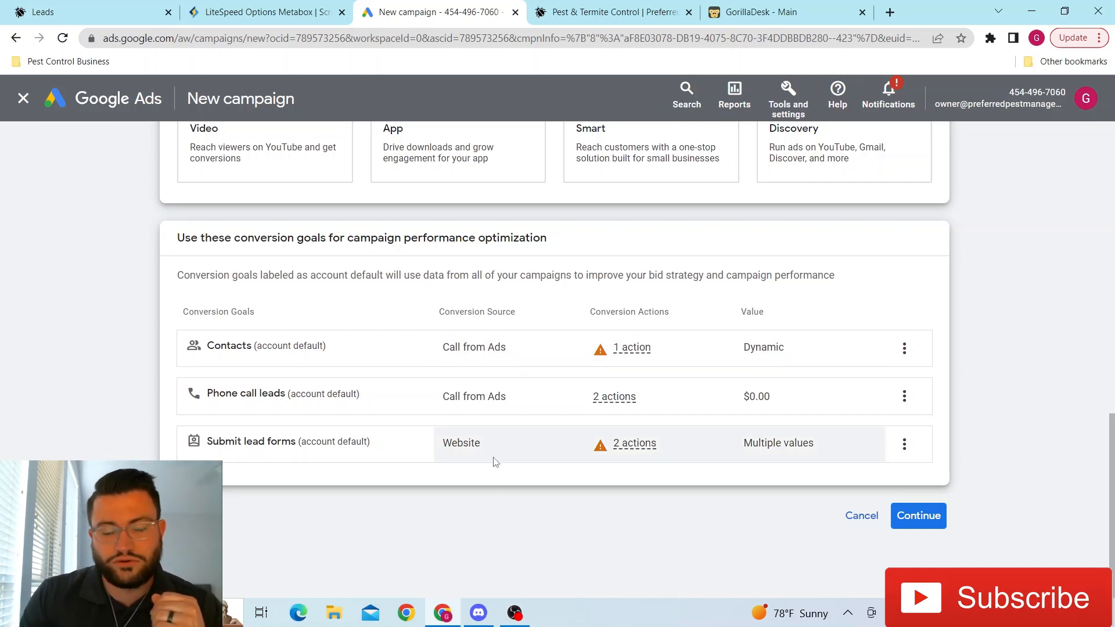
{"action": "mouse_move", "coordinate": [457, 449]}
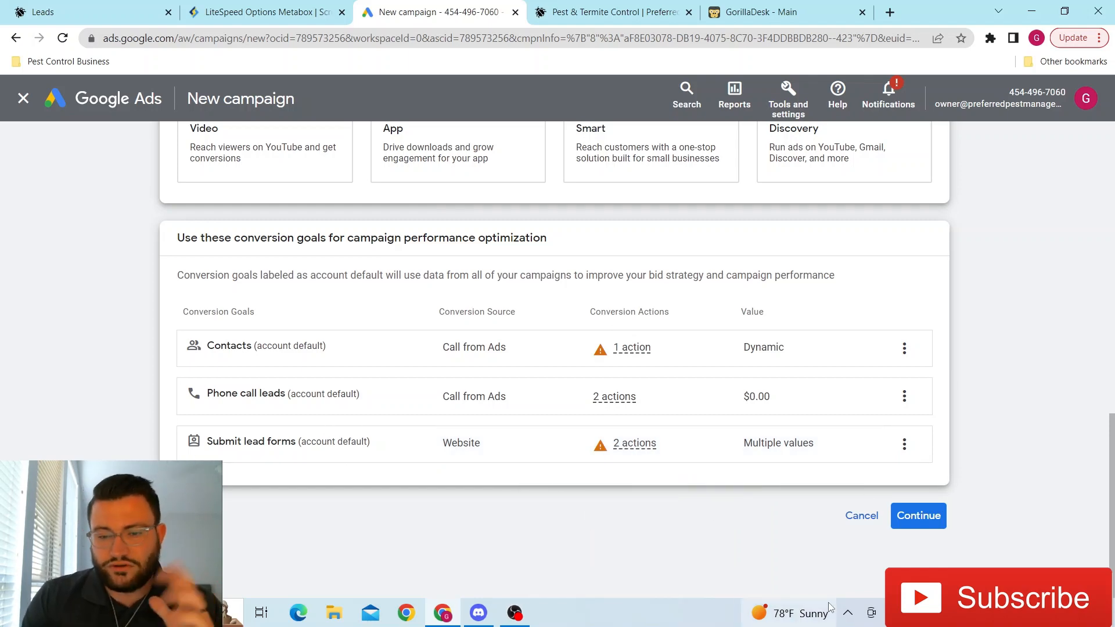
{"action": "left_click", "coordinate": [924, 522]}
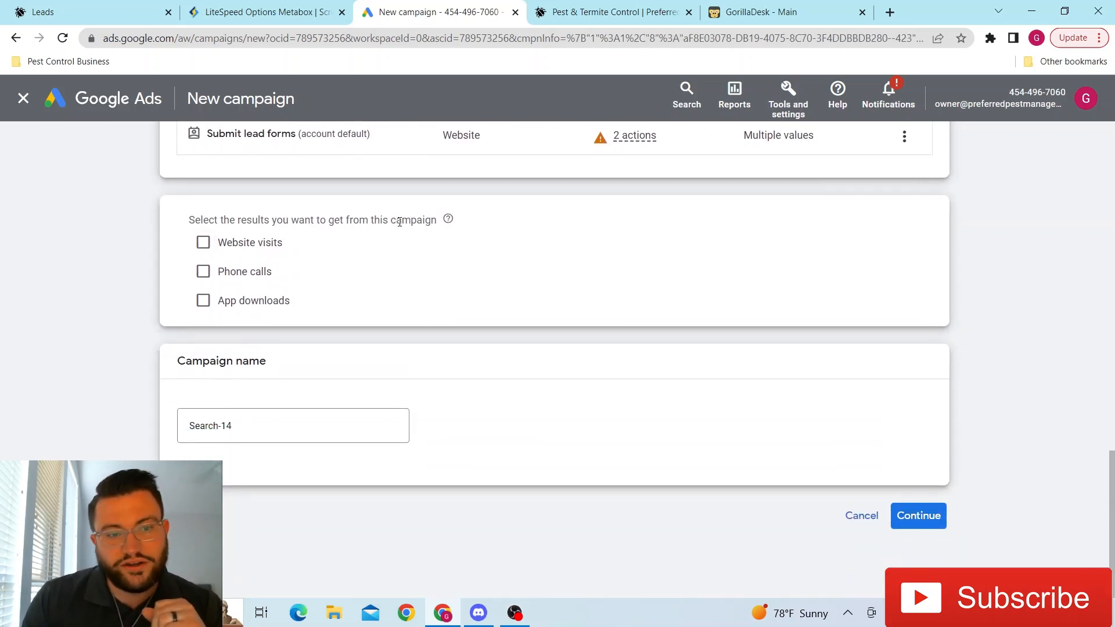
{"action": "left_click", "coordinate": [204, 272]}
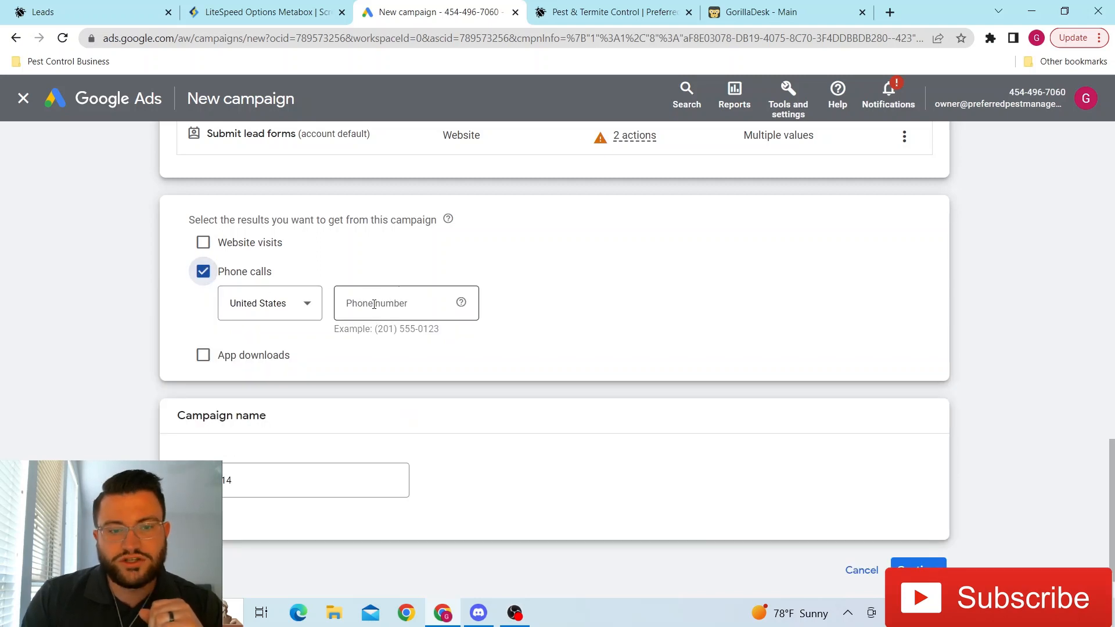
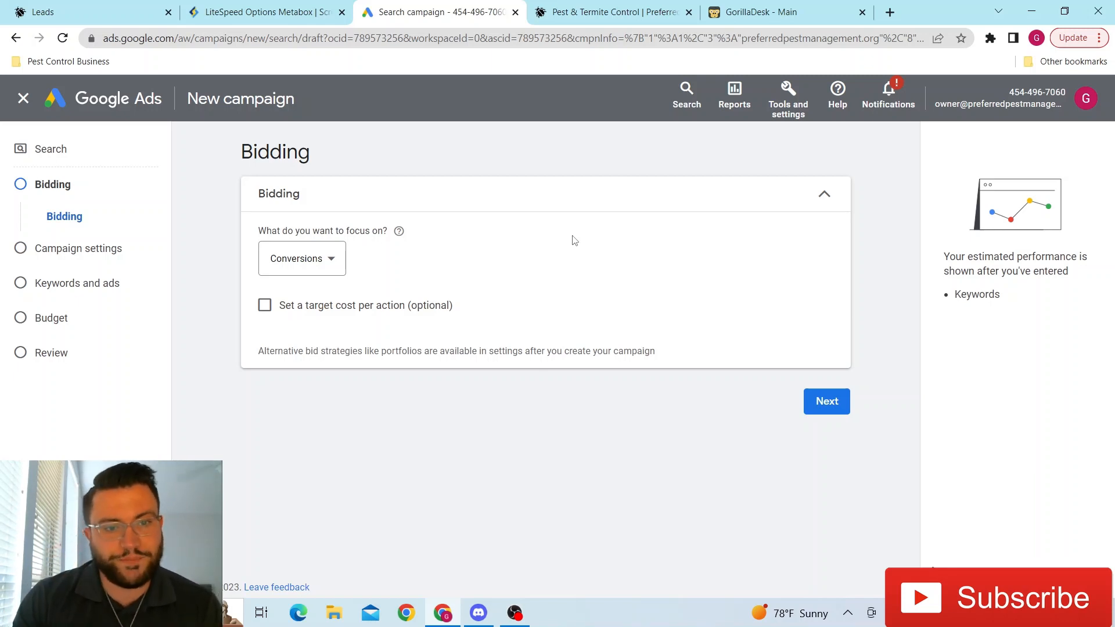
Set the bidding focus to Clicks without a maximum cost per click limit, and proceed to the campaign settings
{"action": "left_click", "coordinate": [311, 267]}
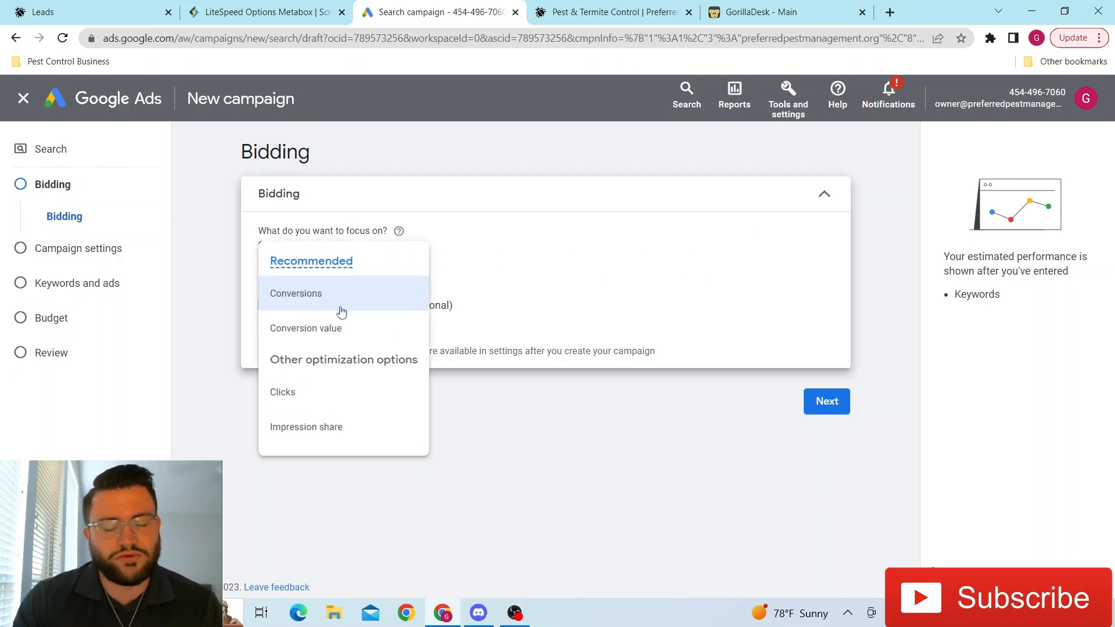
{"action": "right_click", "coordinate": [317, 397]}
{"action": "left_click", "coordinate": [317, 393]}
{"action": "left_click", "coordinate": [317, 394]}
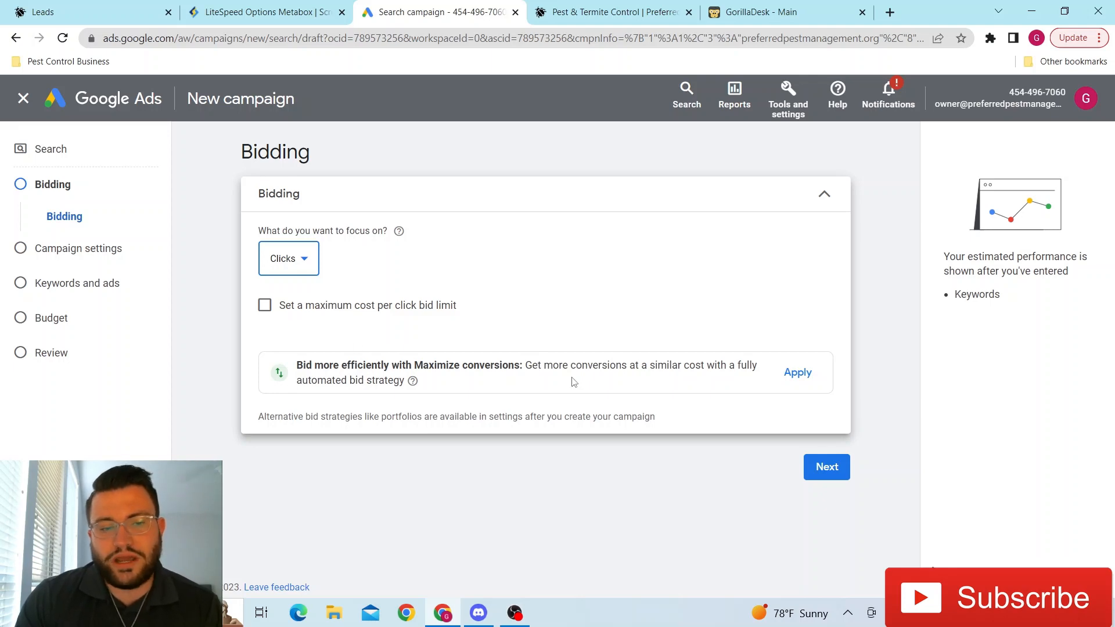
{"action": "left_click", "coordinate": [264, 306]}
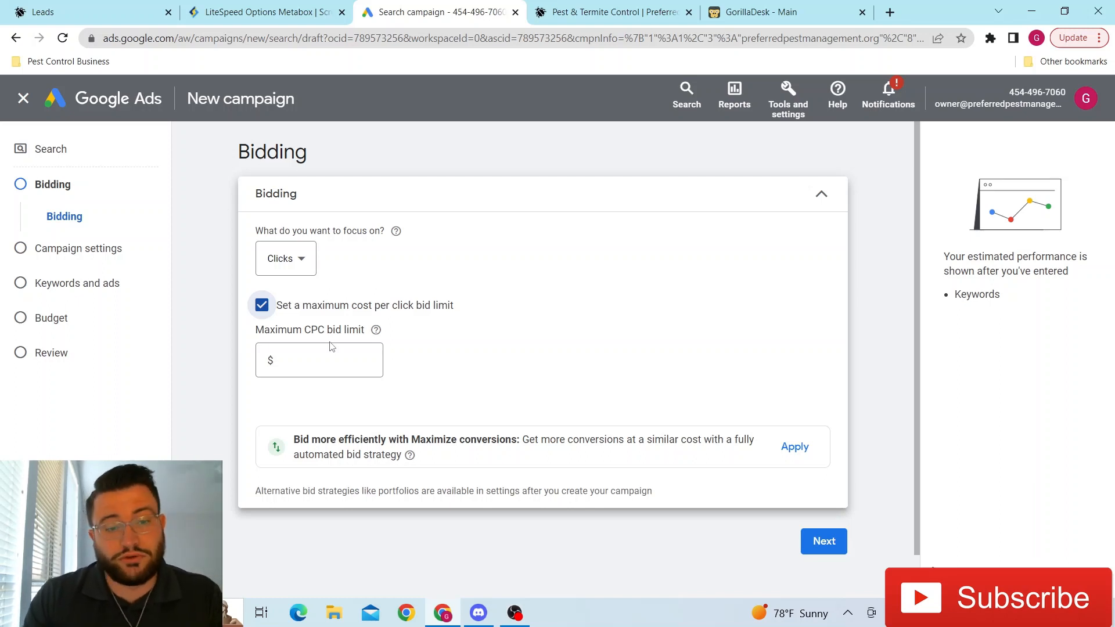
{"action": "left_click", "coordinate": [264, 306]}
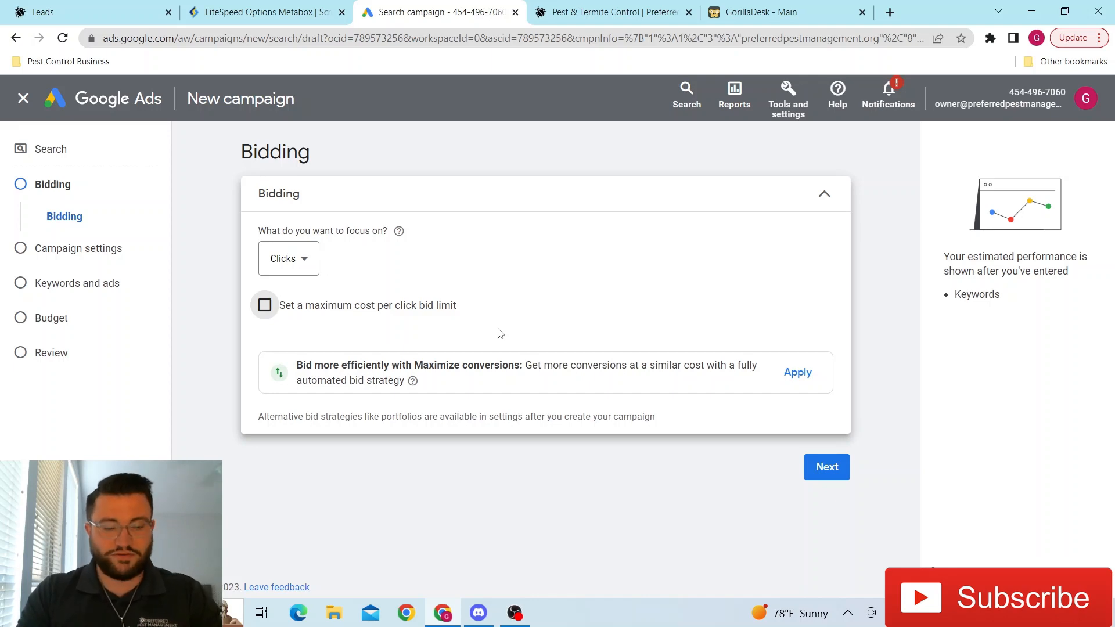
{"action": "left_click", "coordinate": [840, 466]}
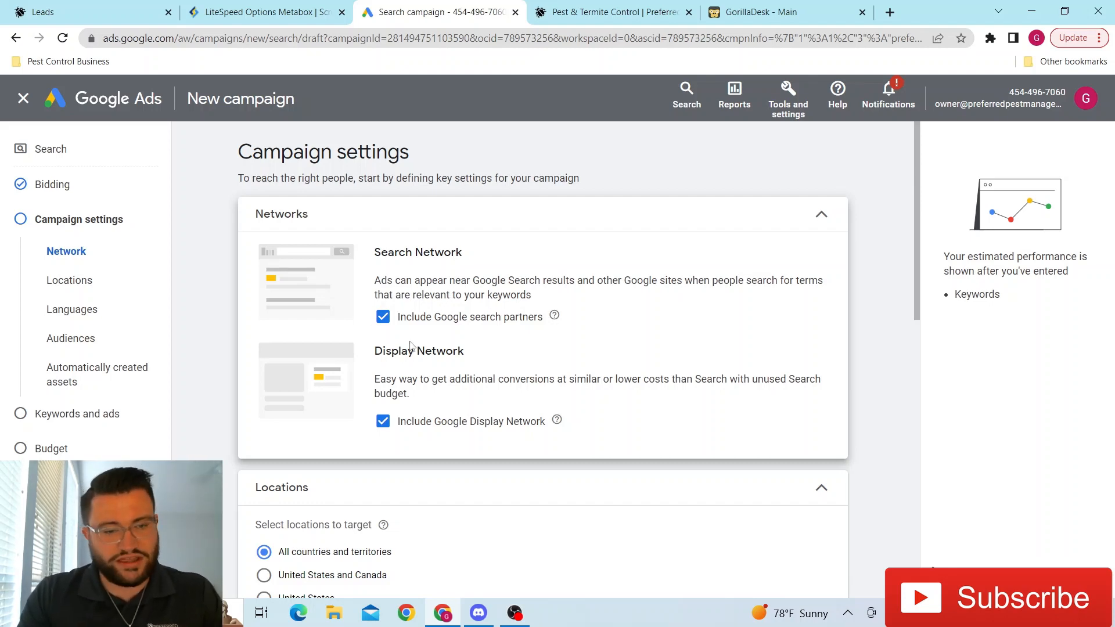
Exclude Google search partners and the Google Display Network from the campaign's networks
{"action": "left_click", "coordinate": [386, 322]}
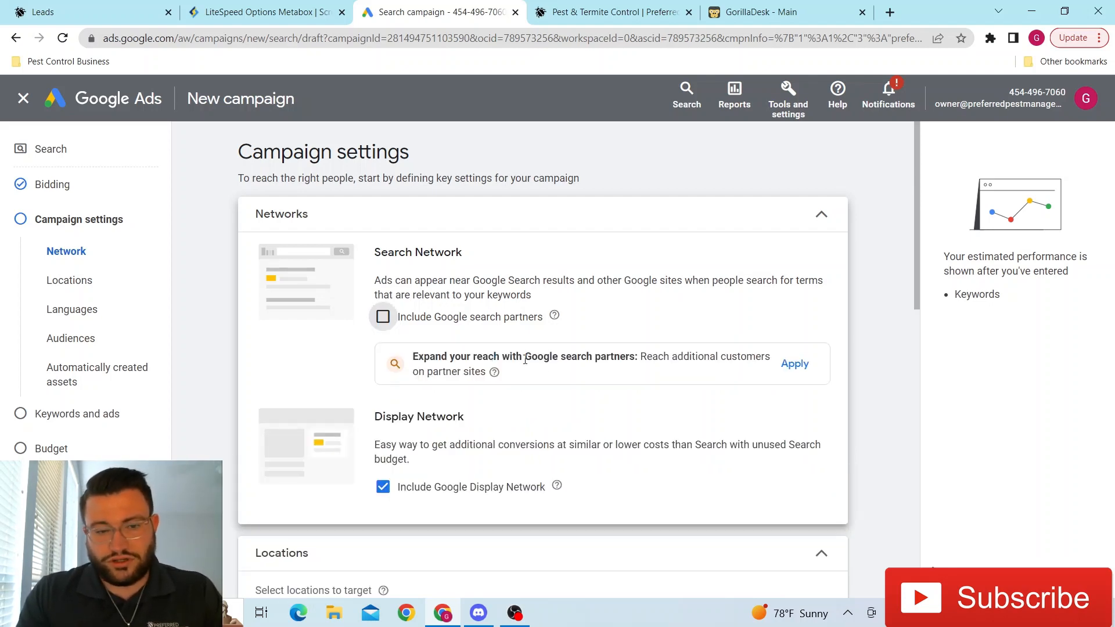
{"action": "left_click", "coordinate": [383, 487]}
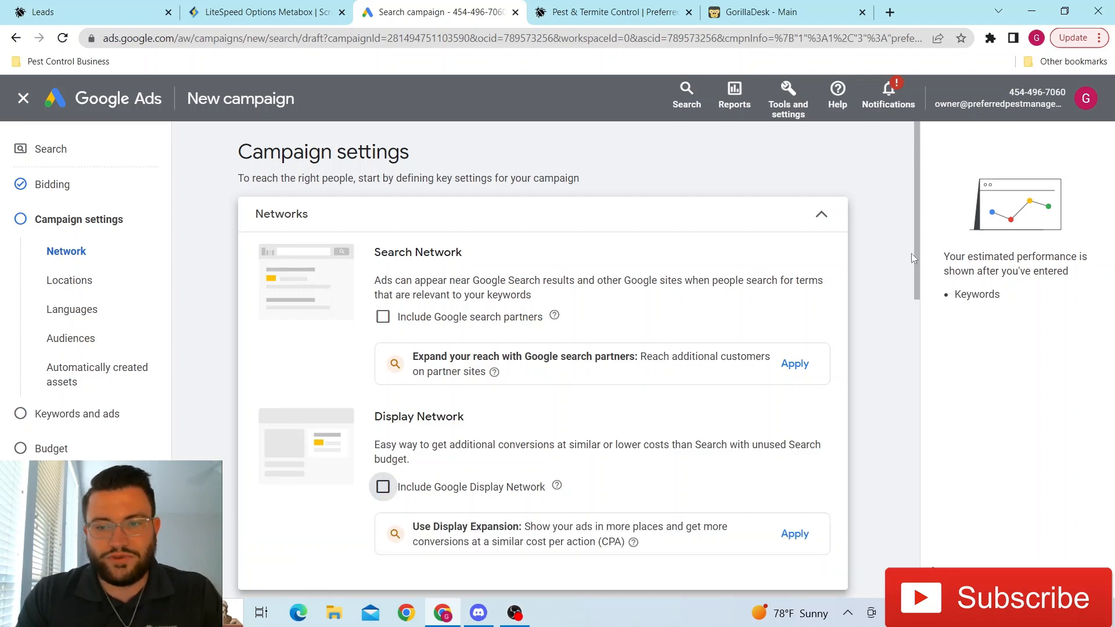
Target the campaign at the city of Sachse, Texas, United States instead of all countries and territories
{"action": "left_click_drag", "start_coordinate": [918, 262], "coordinate": [949, 421]}
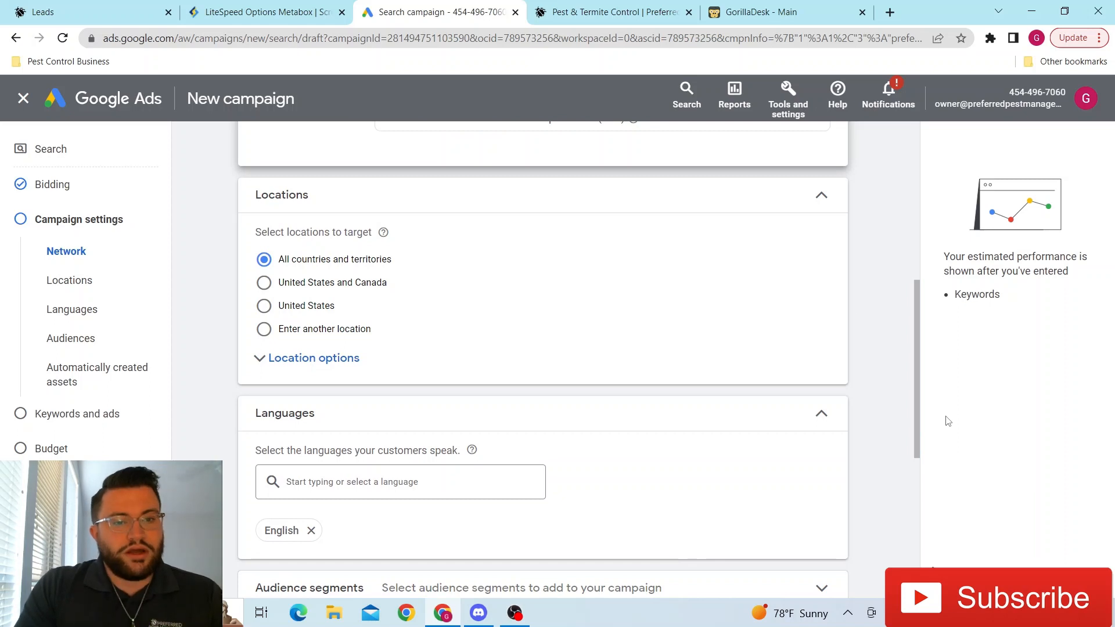
{"action": "left_click", "coordinate": [309, 361]}
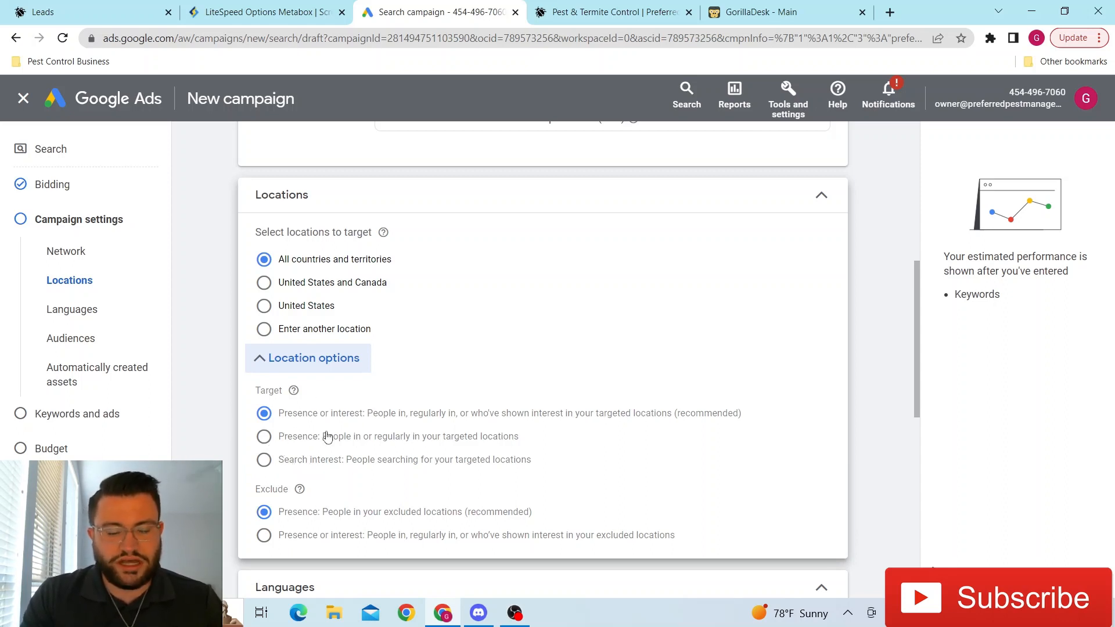
{"action": "left_click", "coordinate": [268, 359]}
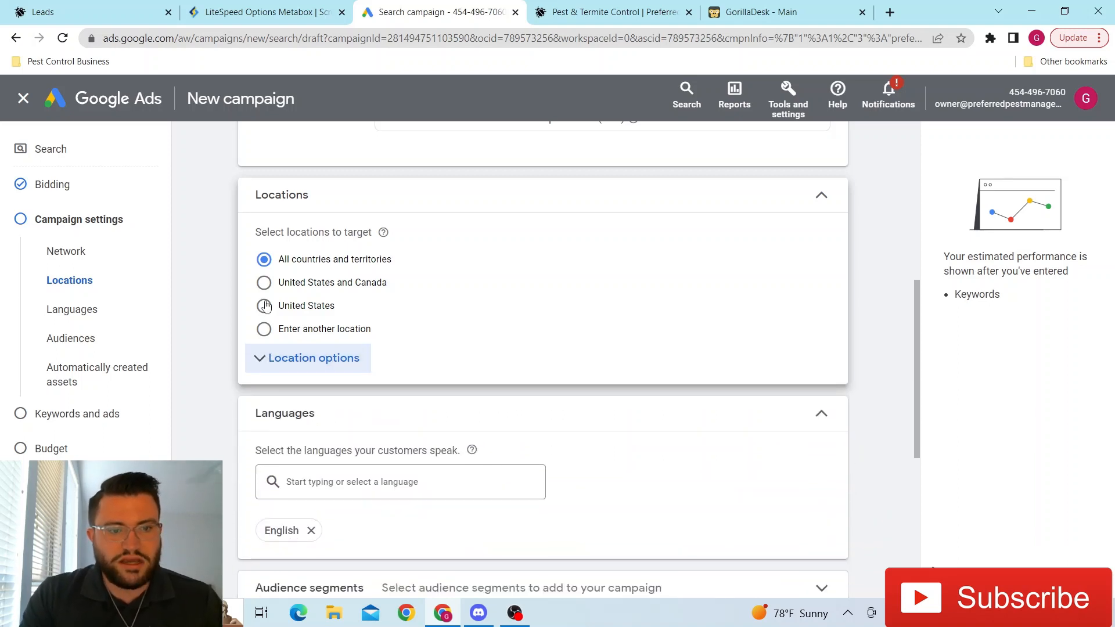
{"action": "left_click", "coordinate": [262, 330]}
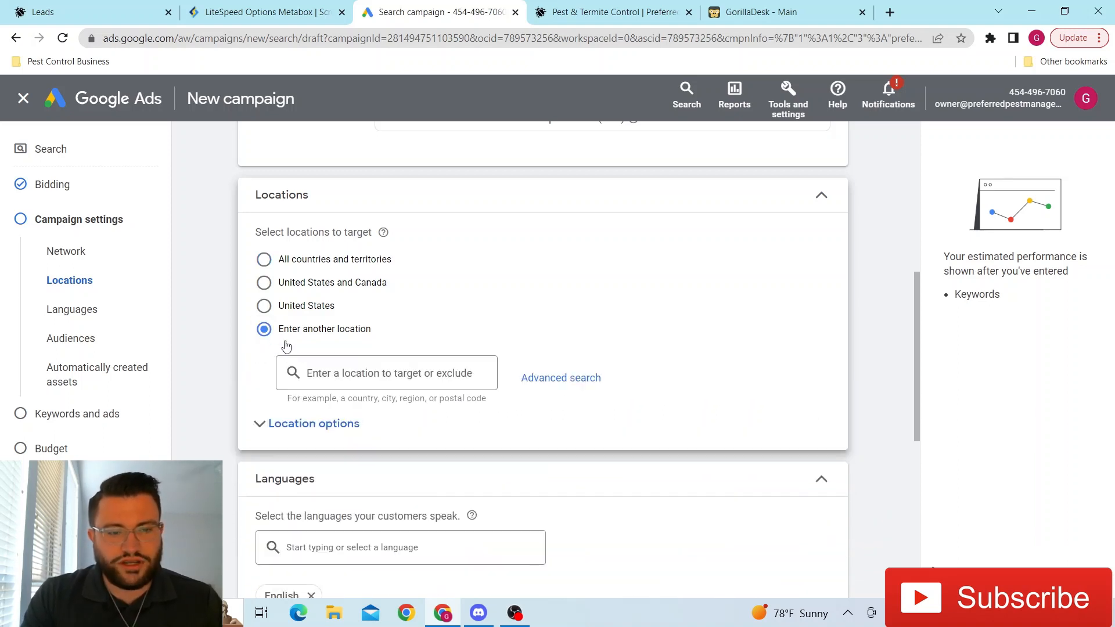
{"action": "left_click", "coordinate": [382, 373]}
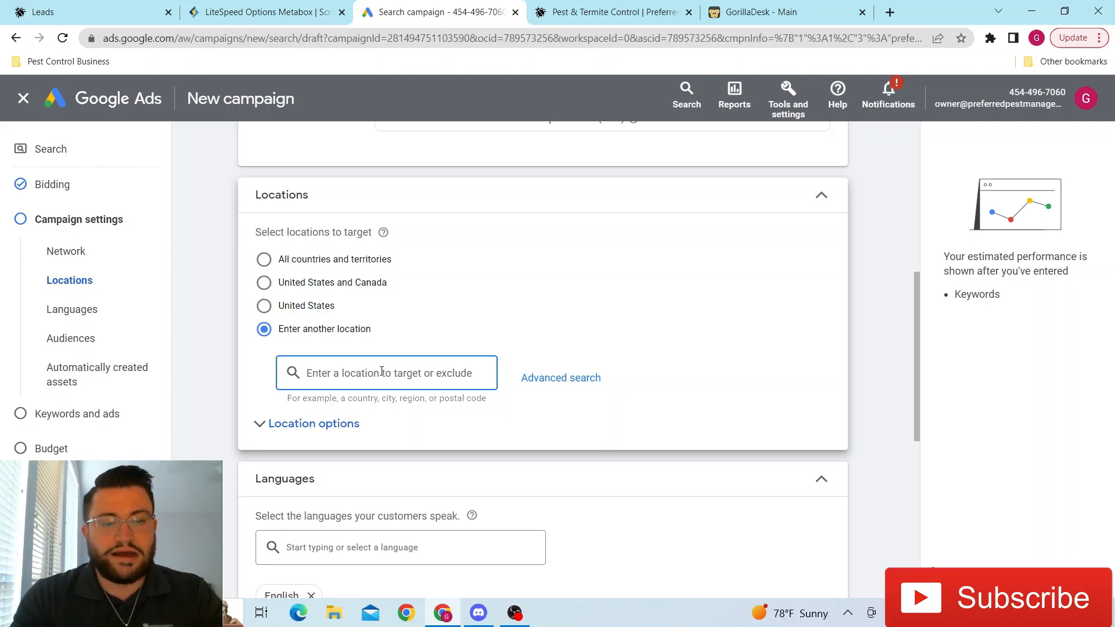
{"action": "type", "text": "sachse"}
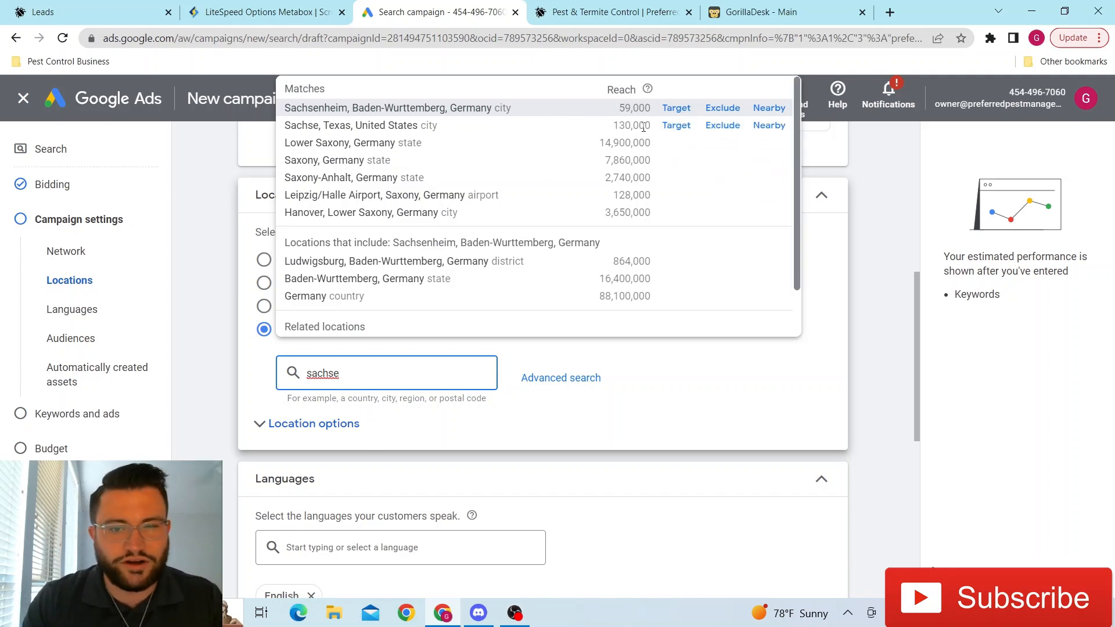
{"action": "left_click", "coordinate": [669, 129]}
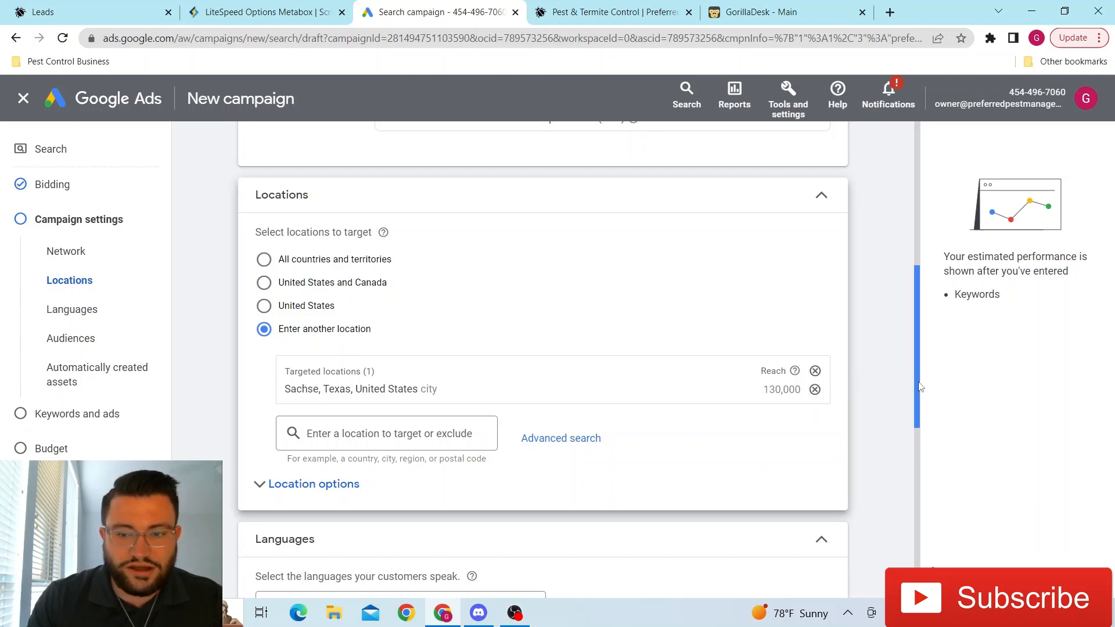
Add the audience segments Pest Control Services, Business Services, Home Inspection Services and Business Professionals to the campaign
{"action": "scroll", "coordinate": [920, 395], "scroll_direction": "down", "scroll_amount": 1}
{"action": "left_click_drag", "start_coordinate": [917, 395], "coordinate": [912, 472]}
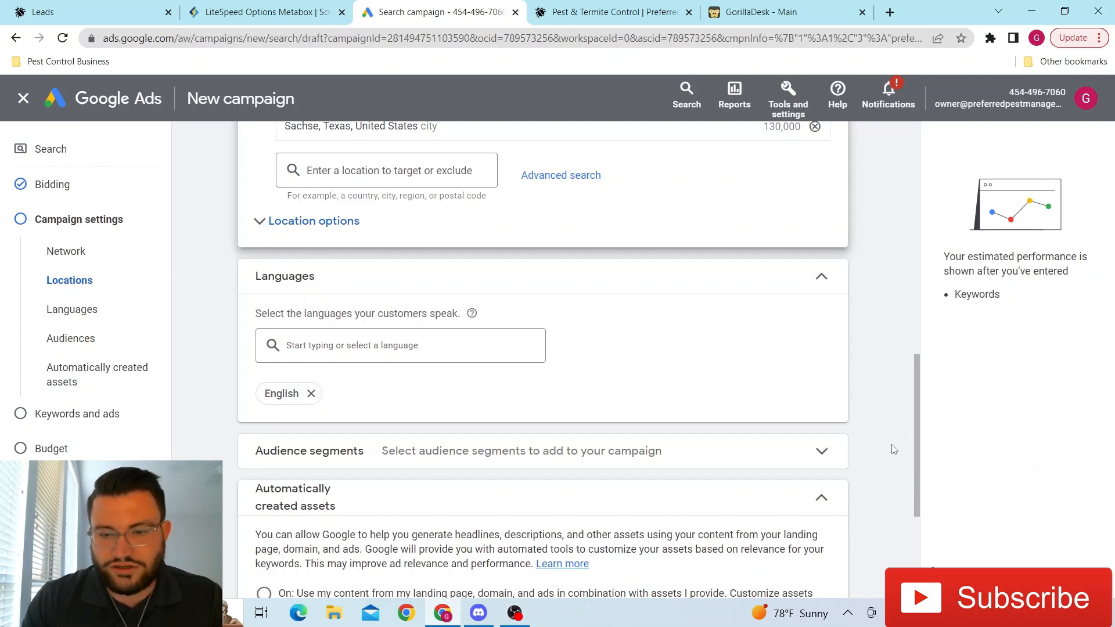
{"action": "left_click_drag", "start_coordinate": [916, 440], "coordinate": [915, 486]}
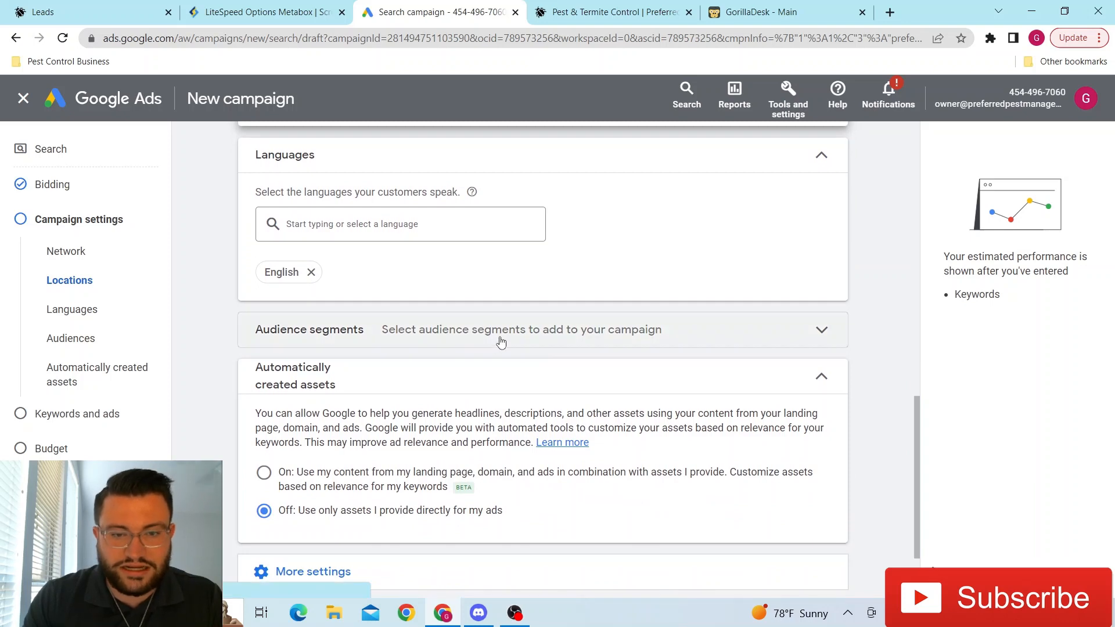
{"action": "left_click", "coordinate": [497, 341]}
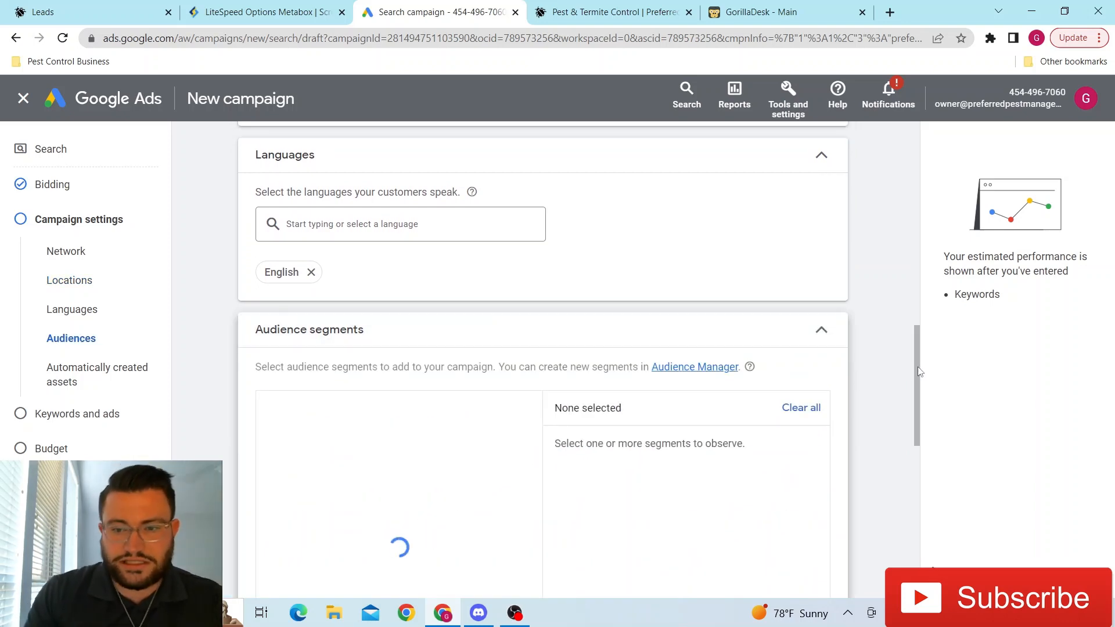
{"action": "left_click_drag", "start_coordinate": [911, 369], "coordinate": [915, 392]}
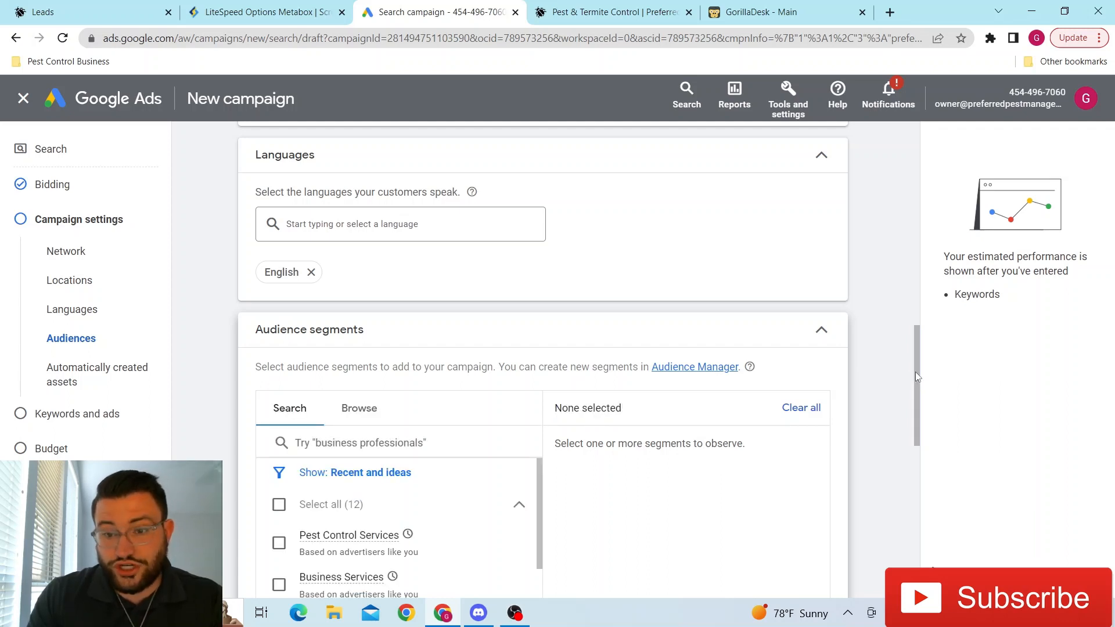
{"action": "scroll", "coordinate": [914, 376], "scroll_direction": "down", "scroll_amount": 5}
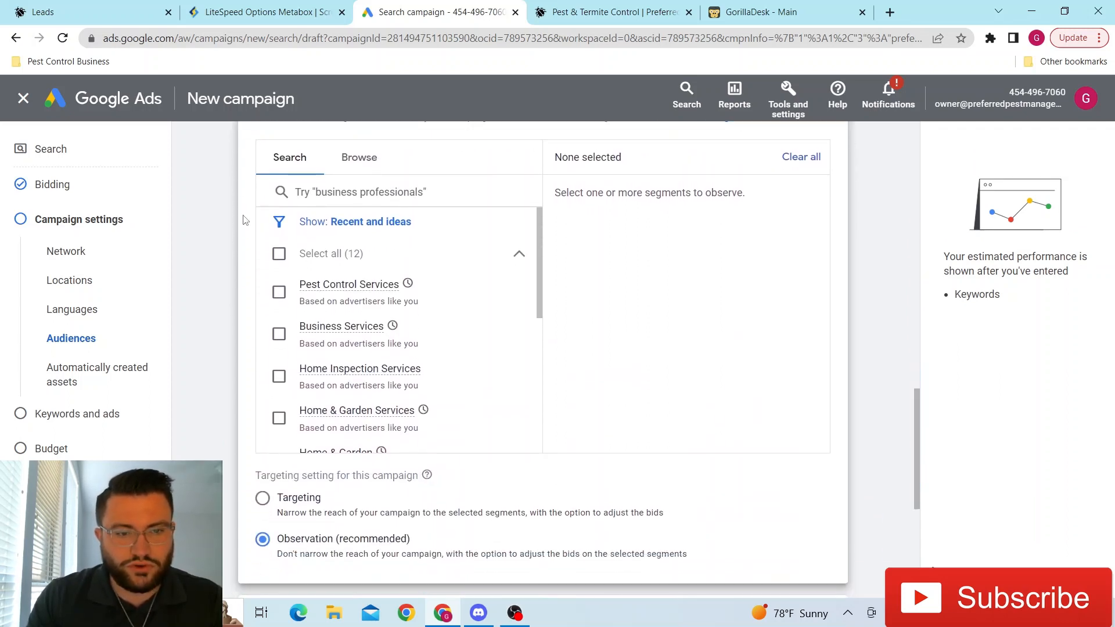
{"action": "left_click", "coordinate": [279, 293]}
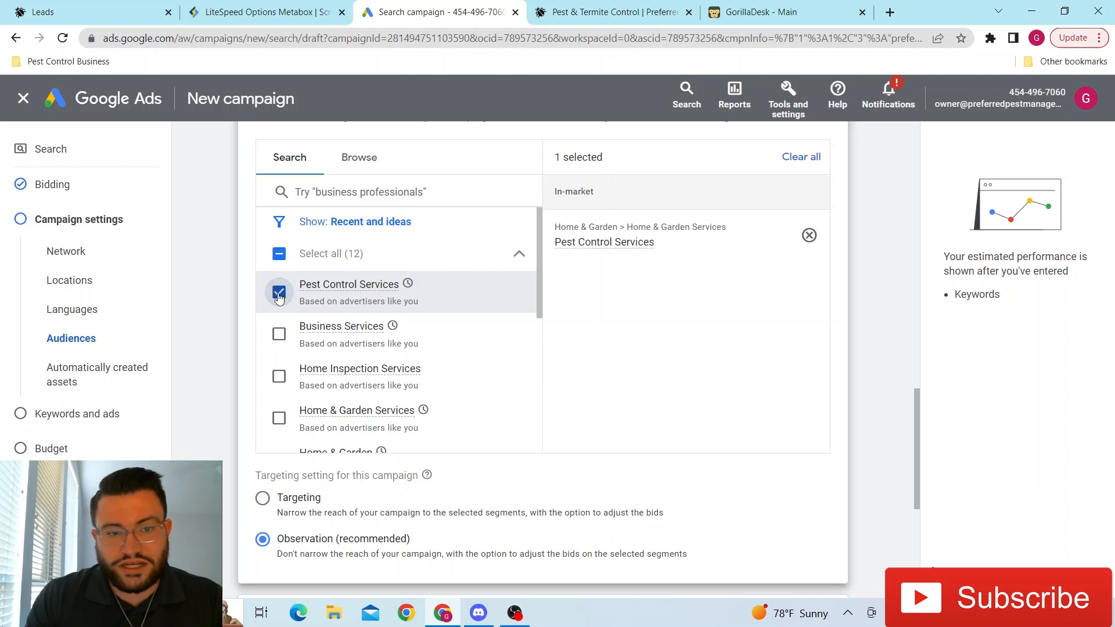
{"action": "left_click", "coordinate": [279, 334]}
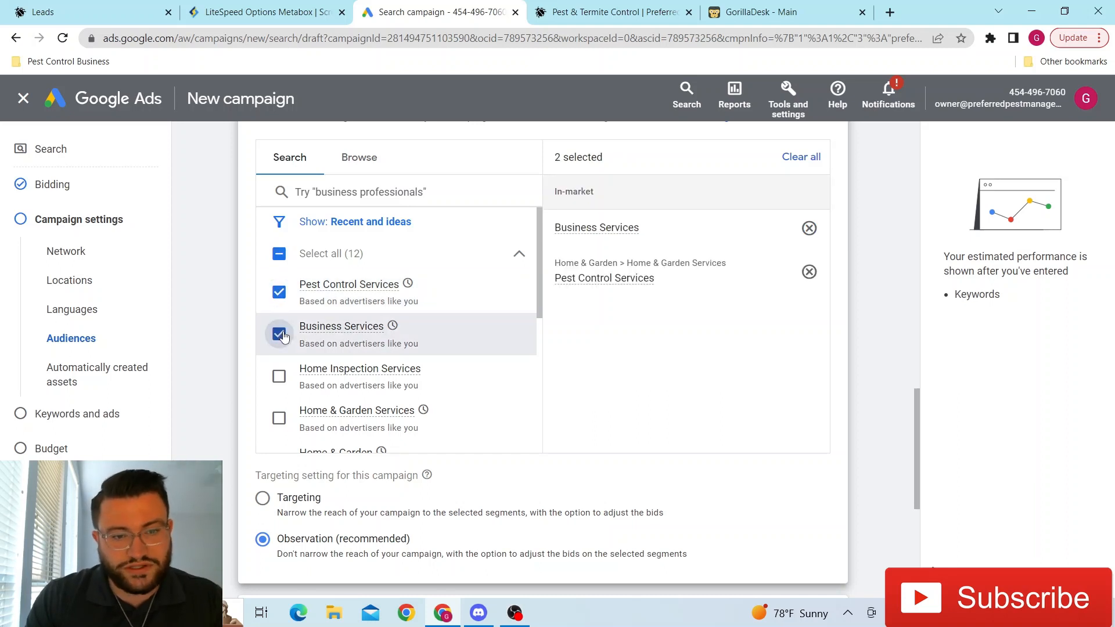
{"action": "left_click", "coordinate": [279, 376]}
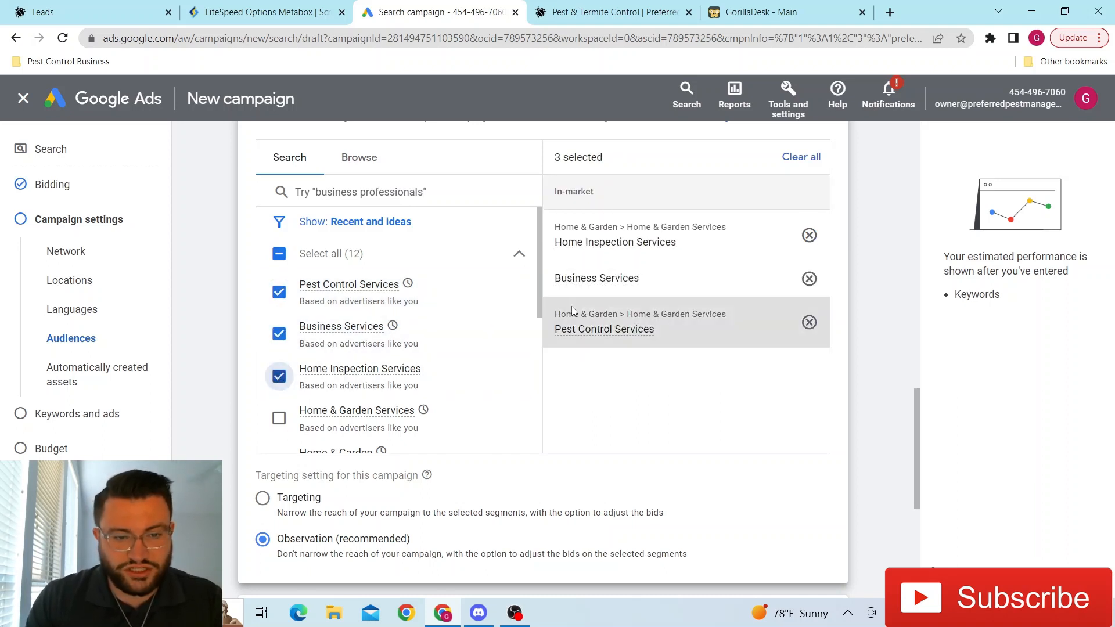
{"action": "left_click_drag", "start_coordinate": [540, 282], "coordinate": [554, 422]}
{"action": "left_click", "coordinate": [279, 288]}
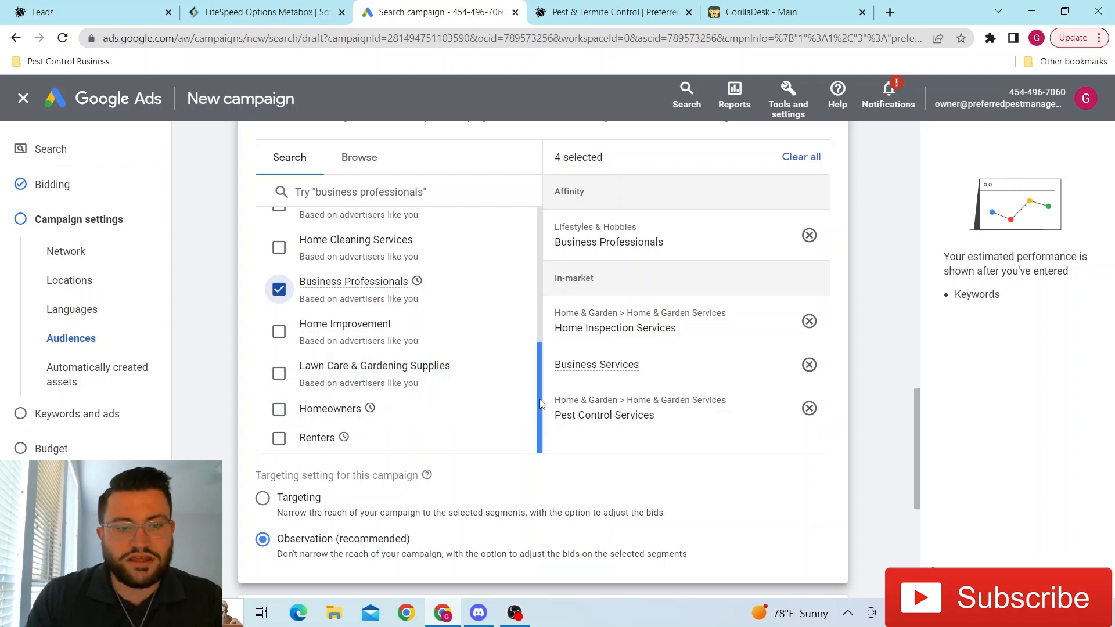
{"action": "left_click_drag", "start_coordinate": [540, 404], "coordinate": [553, 149]}
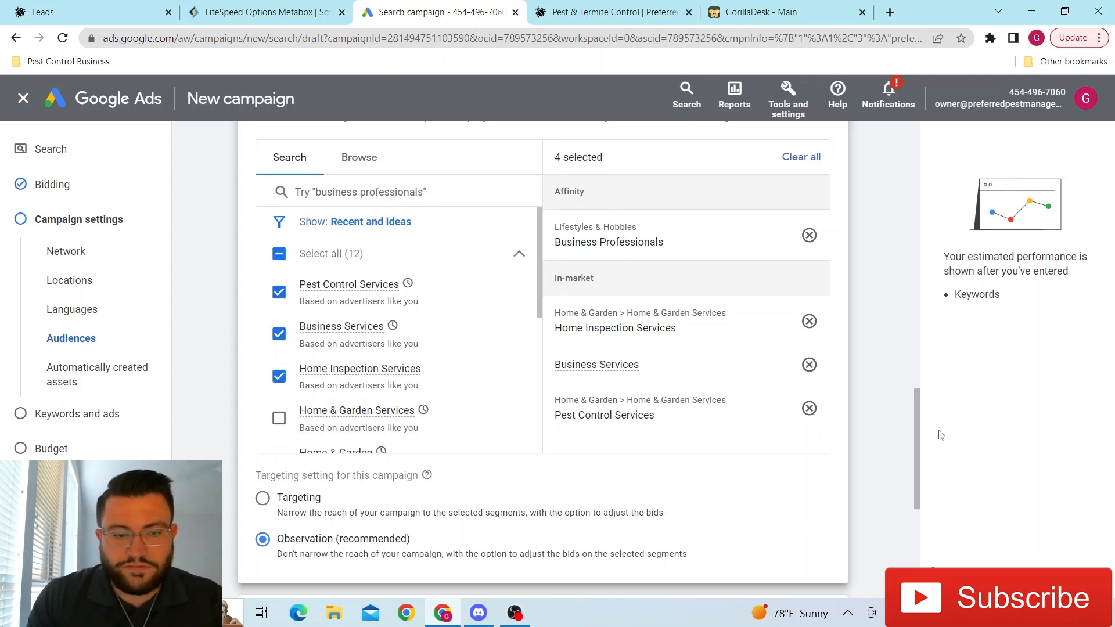
Set the campaign's audience targeting setting to Targeting, narrowing reach to the selected segments
{"action": "left_click_drag", "start_coordinate": [918, 444], "coordinate": [921, 488]}
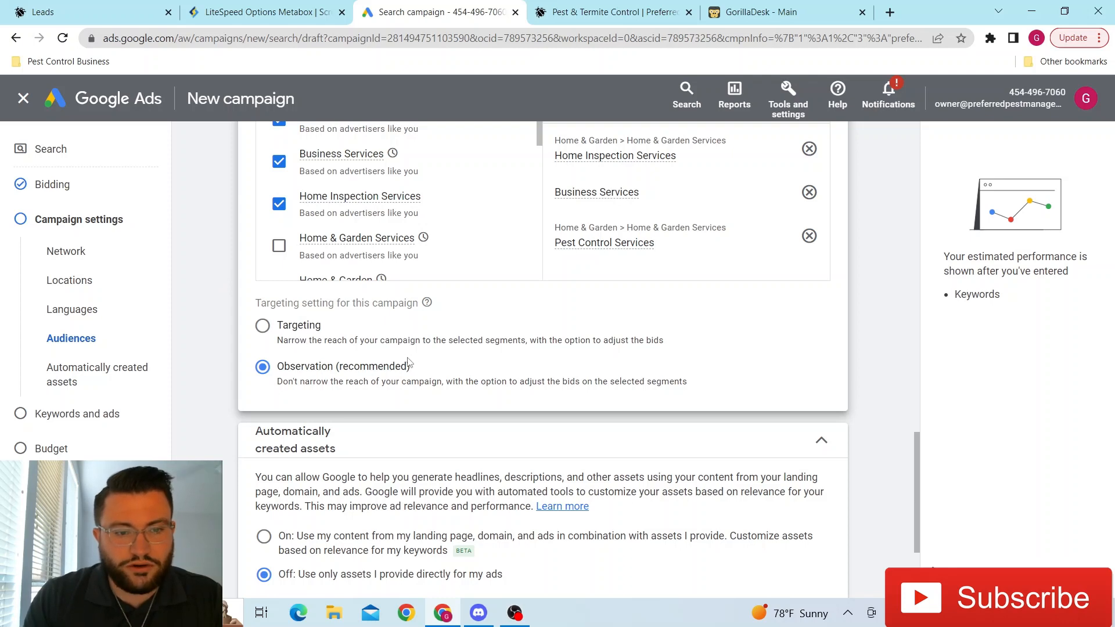
{"action": "left_click", "coordinate": [263, 329]}
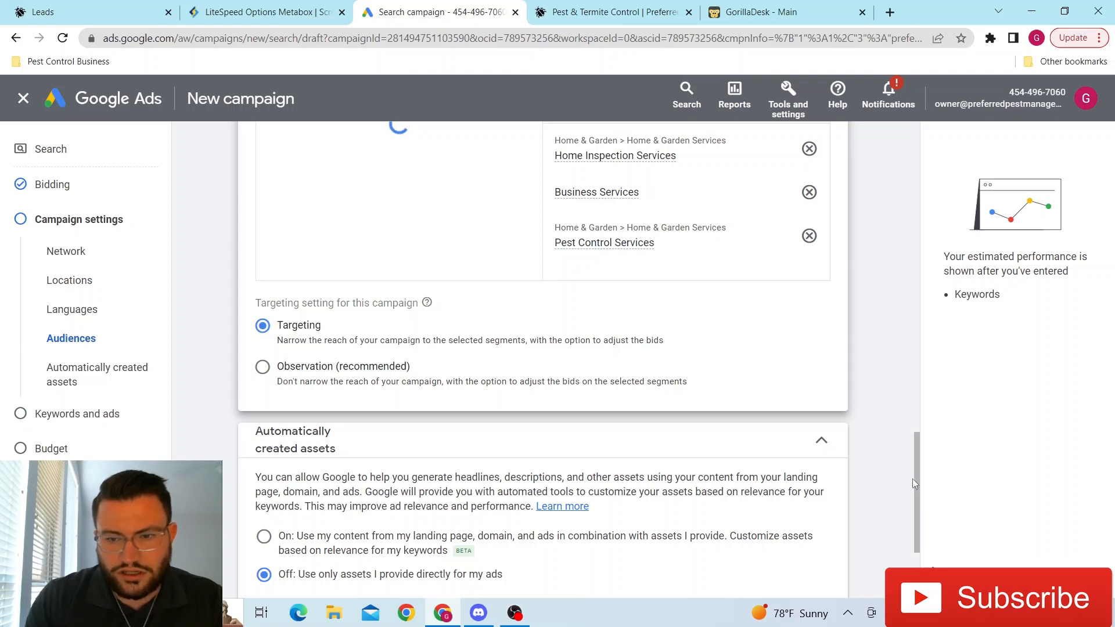
{"action": "left_click_drag", "start_coordinate": [918, 483], "coordinate": [913, 445]}
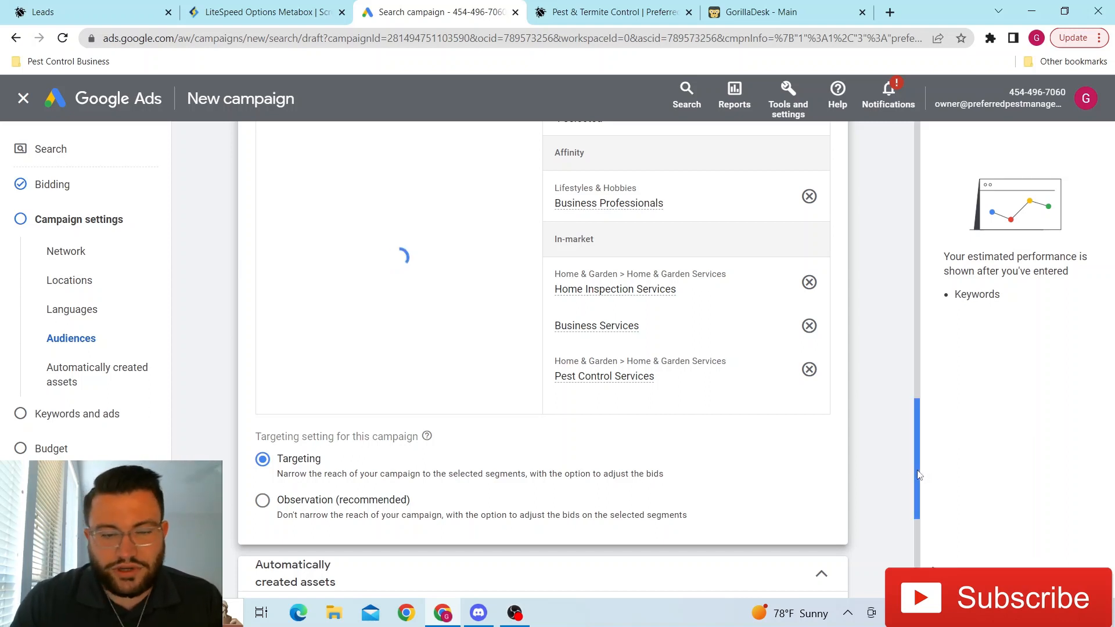
{"action": "scroll", "coordinate": [914, 452], "scroll_direction": "up", "scroll_amount": 2}
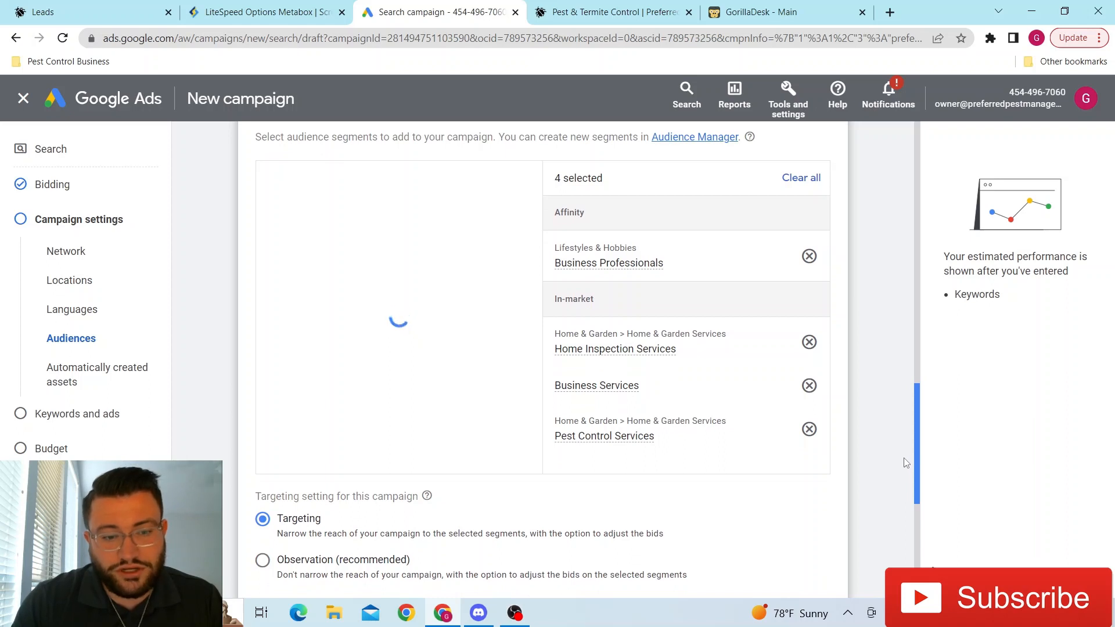
{"action": "scroll", "coordinate": [906, 465], "scroll_direction": "down", "scroll_amount": 2}
{"action": "scroll", "coordinate": [902, 485], "scroll_direction": "down", "scroll_amount": 2}
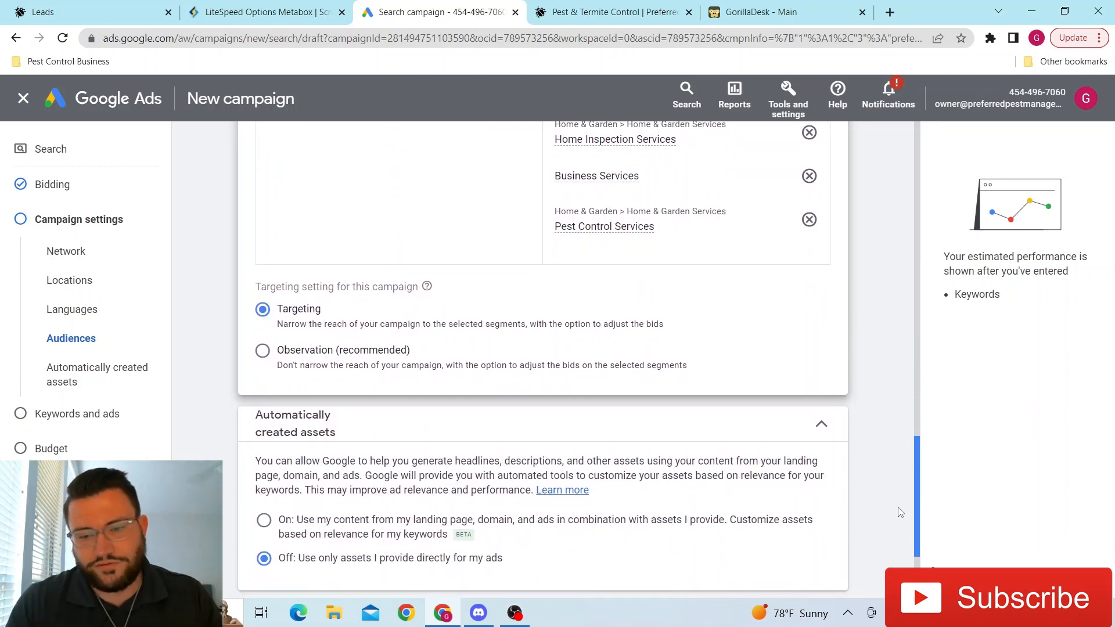
{"action": "scroll", "coordinate": [900, 514], "scroll_direction": "down", "scroll_amount": 1}
{"action": "scroll", "coordinate": [901, 493], "scroll_direction": "up", "scroll_amount": 3}
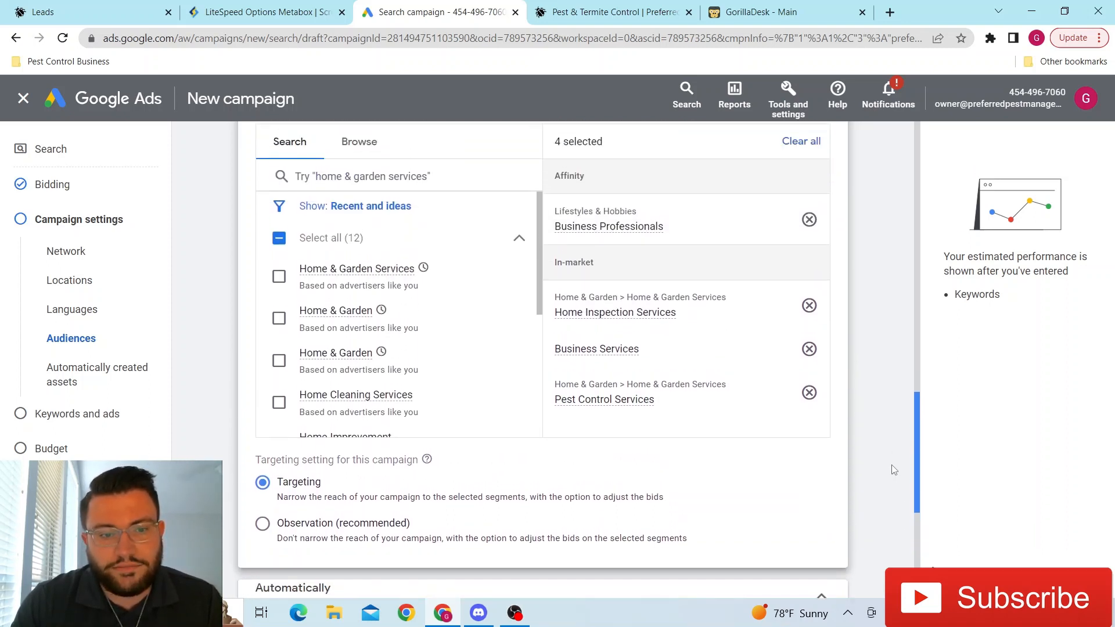
Expand the additional campaign settings to review ad rotation, start and end dates, ad schedule and campaign URL options
{"action": "scroll", "coordinate": [894, 469], "scroll_direction": "down", "scroll_amount": 3}
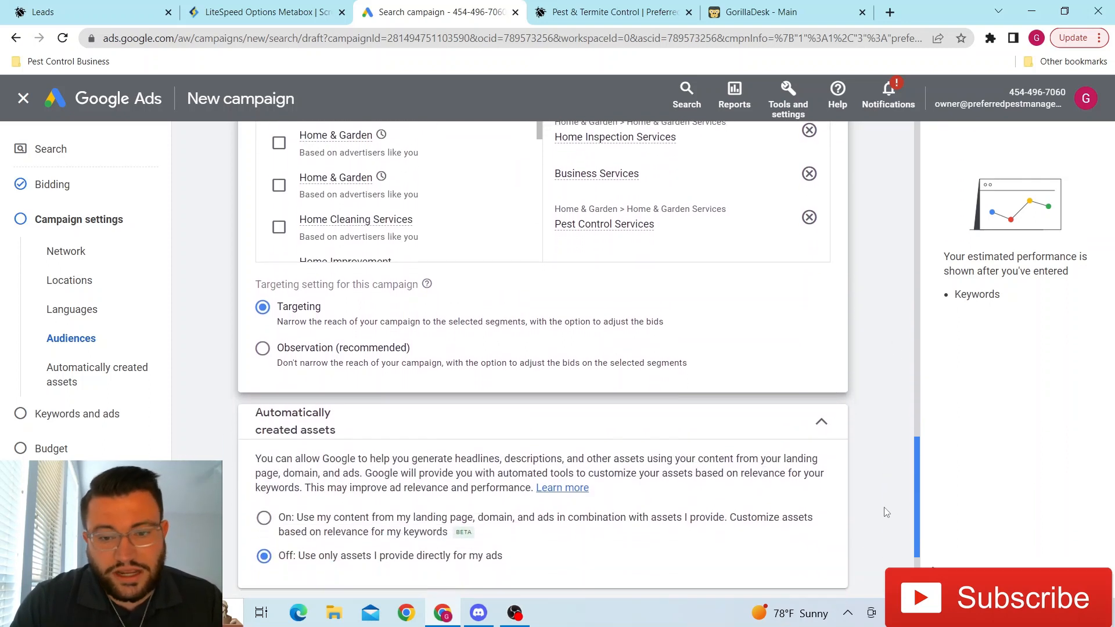
{"action": "scroll", "coordinate": [884, 510], "scroll_direction": "up", "scroll_amount": 1}
{"action": "scroll", "coordinate": [883, 511], "scroll_direction": "down", "scroll_amount": 2}
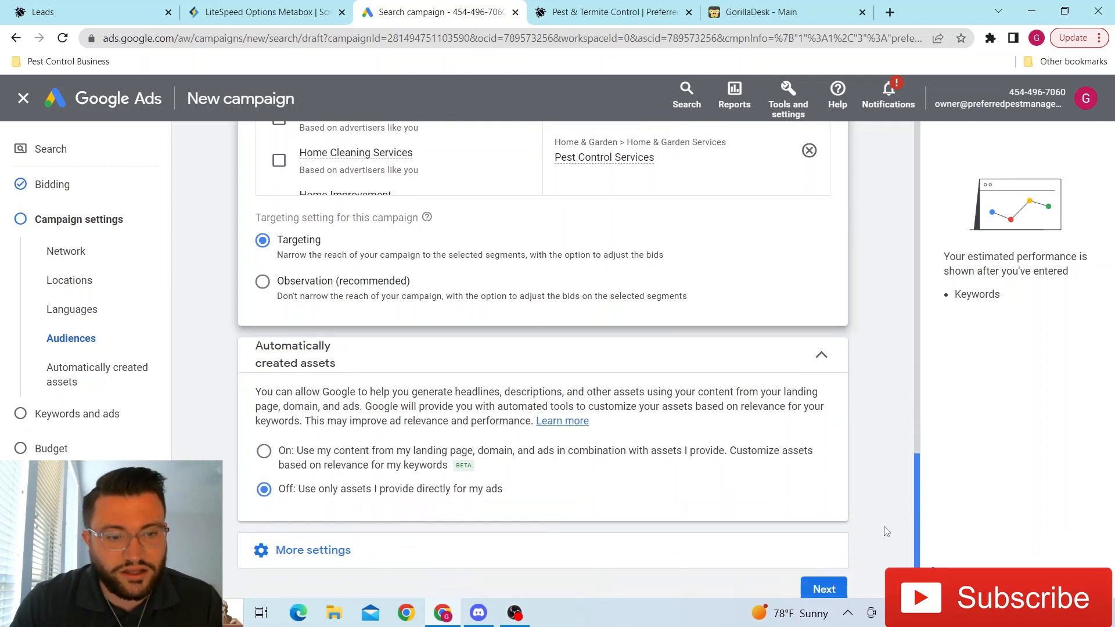
{"action": "scroll", "coordinate": [887, 540], "scroll_direction": "down", "scroll_amount": 1}
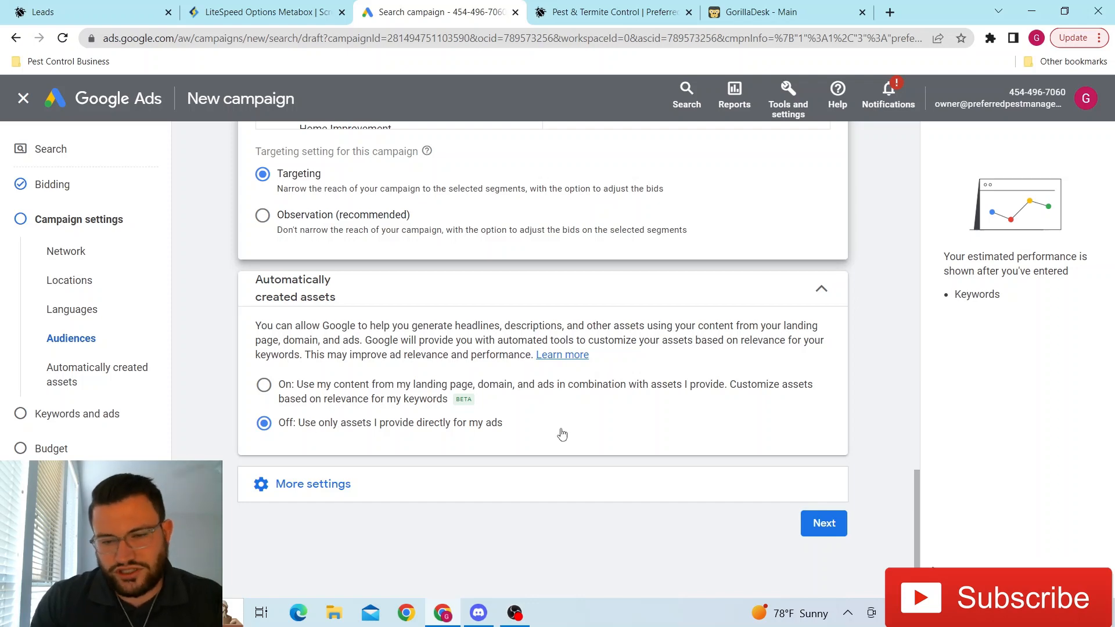
{"action": "left_click", "coordinate": [386, 489]}
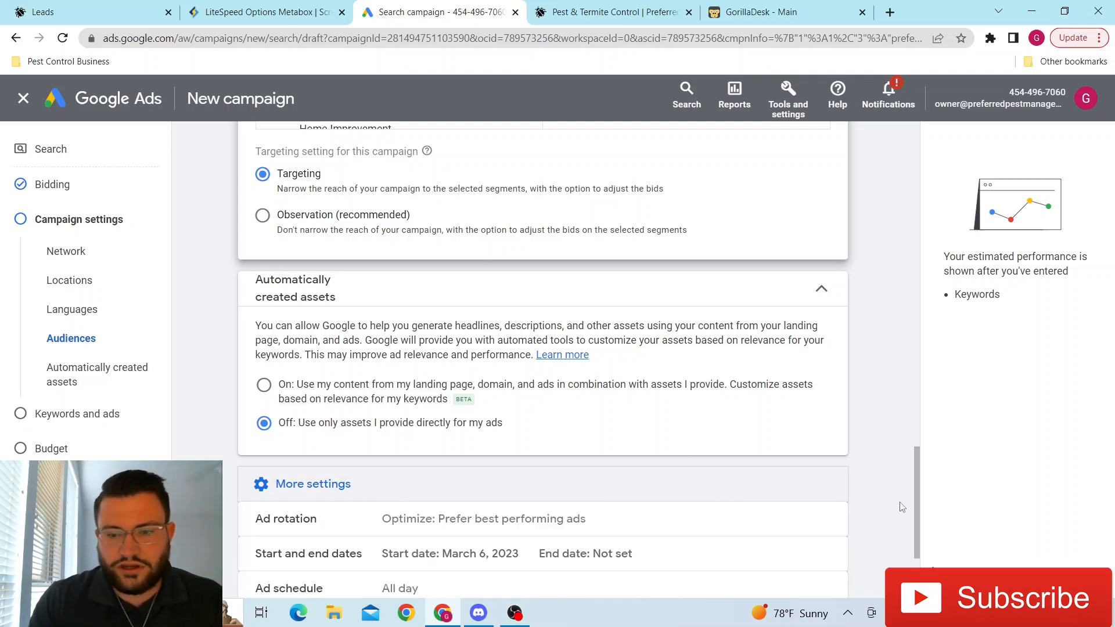
{"action": "left_click_drag", "start_coordinate": [920, 504], "coordinate": [920, 551]}
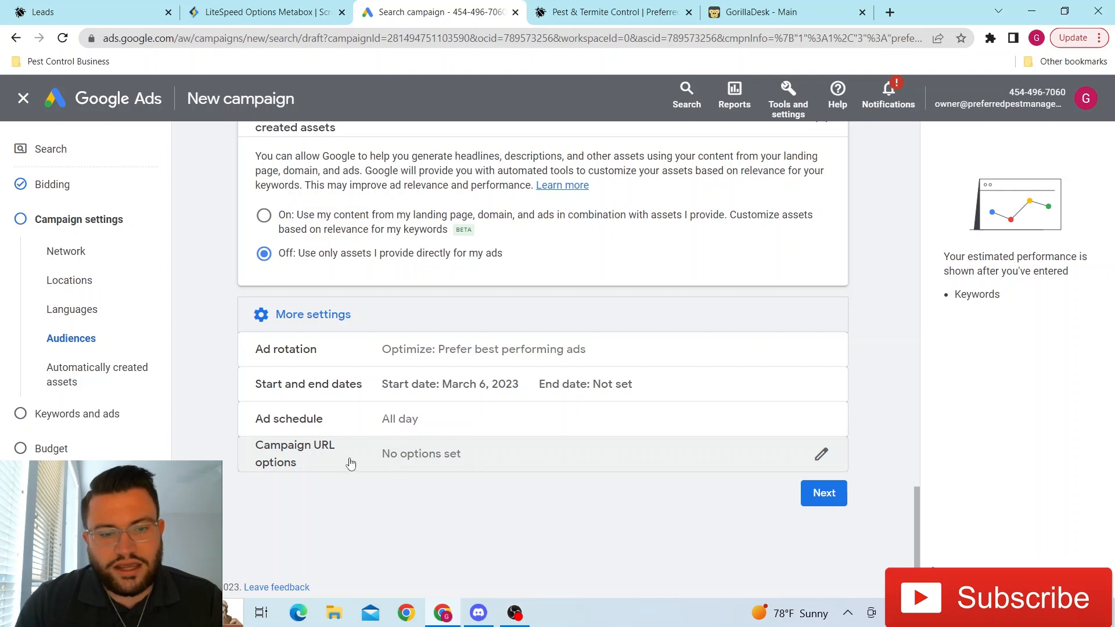
Check the campaign URL options, leave them and the additional settings at their defaults, and proceed to keywords and ads
{"action": "left_click", "coordinate": [666, 463]}
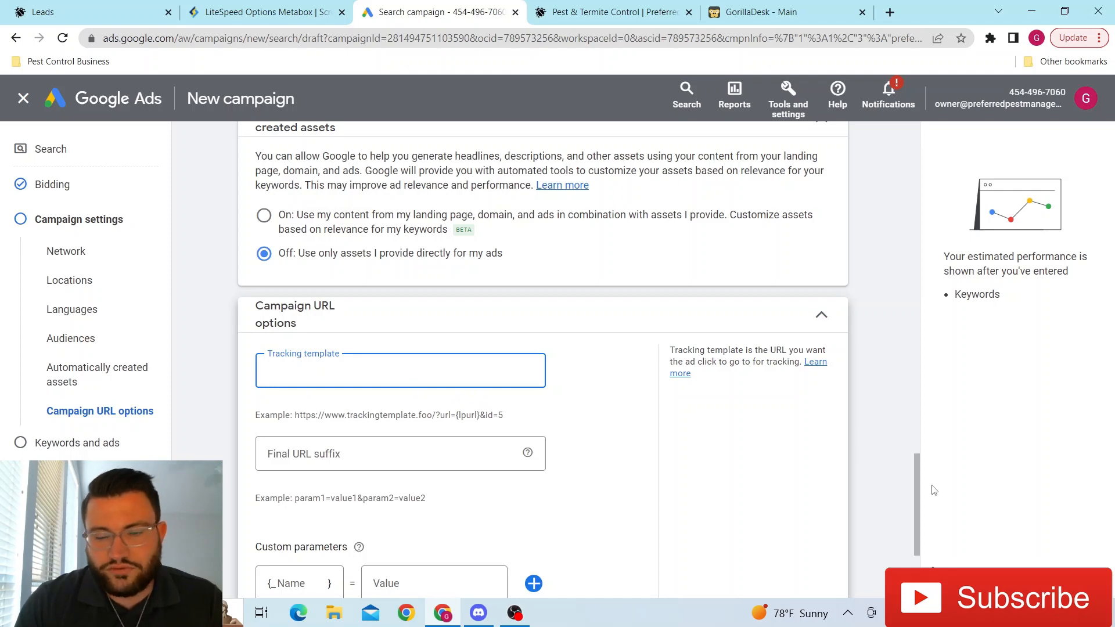
{"action": "left_click", "coordinate": [823, 317]}
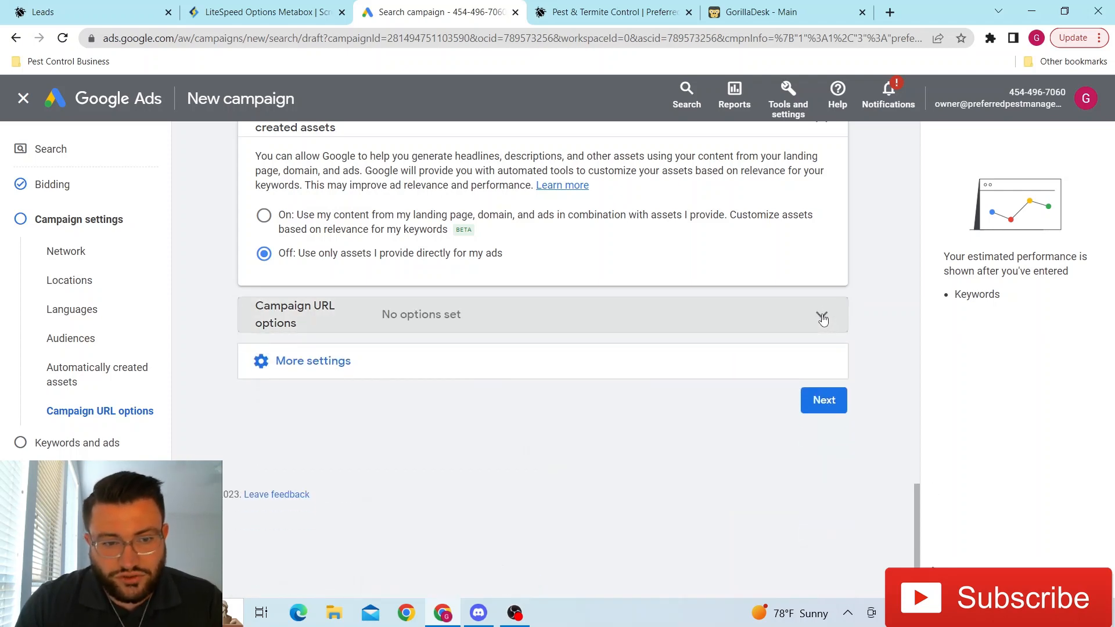
{"action": "left_click", "coordinate": [274, 361]}
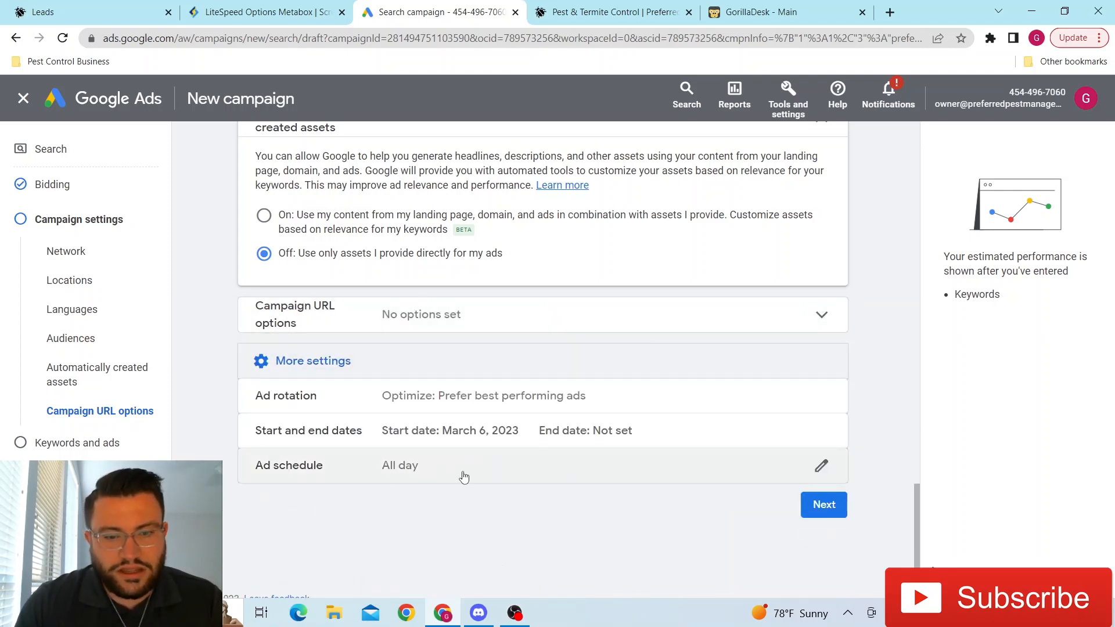
{"action": "left_click", "coordinate": [827, 507]}
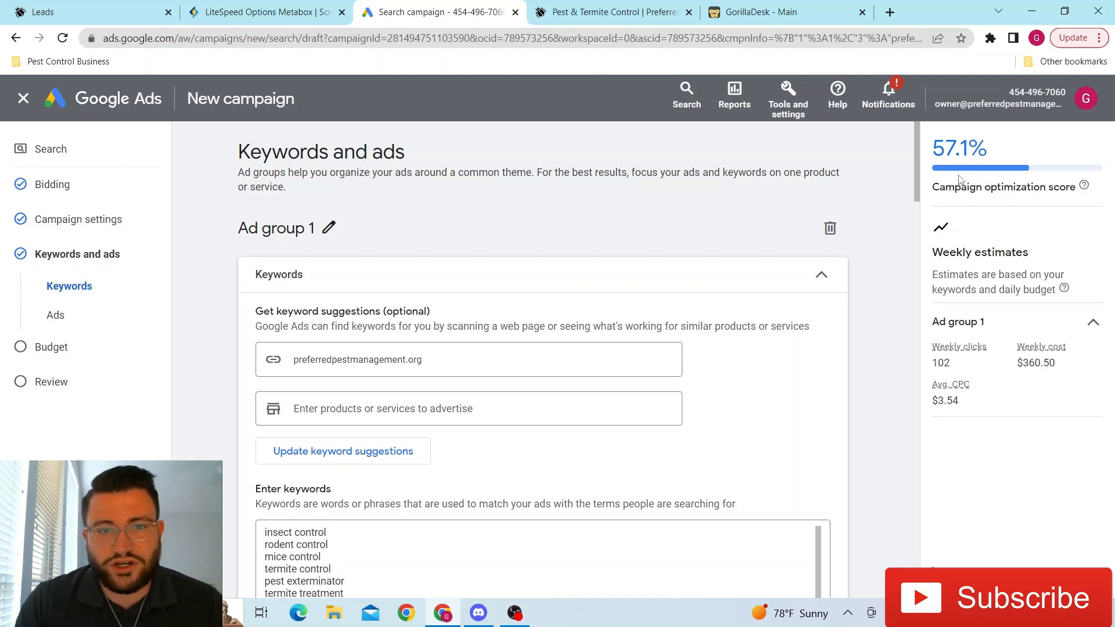
Review the full list of suggested keywords for Ad group 1
{"action": "right_click", "coordinate": [915, 197]}
{"action": "left_click", "coordinate": [913, 192]}
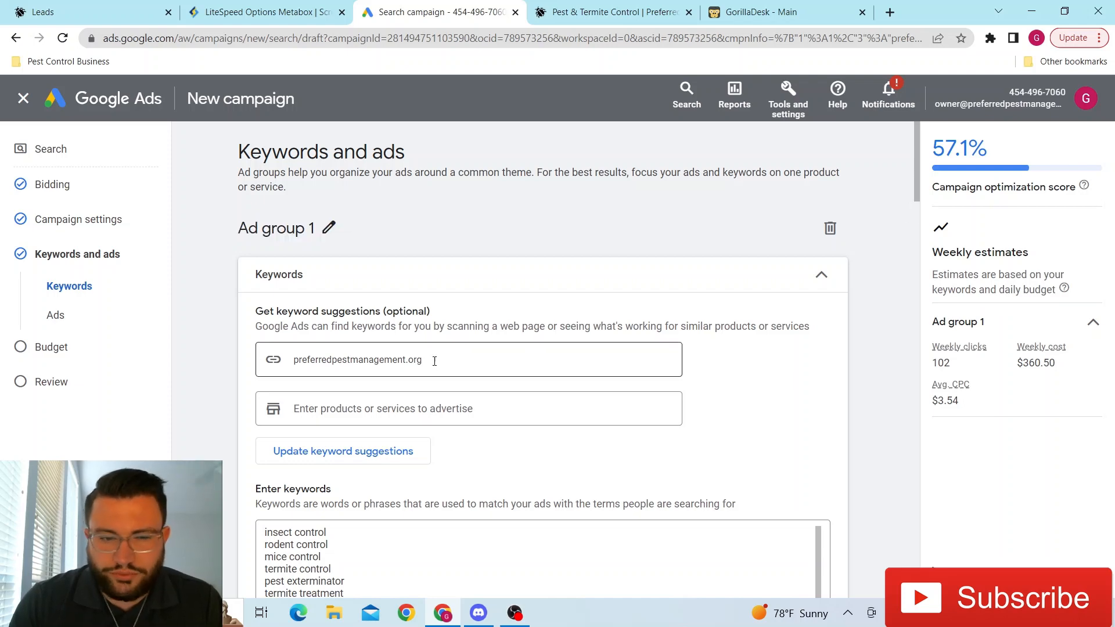
{"action": "left_click_drag", "start_coordinate": [919, 201], "coordinate": [920, 233]}
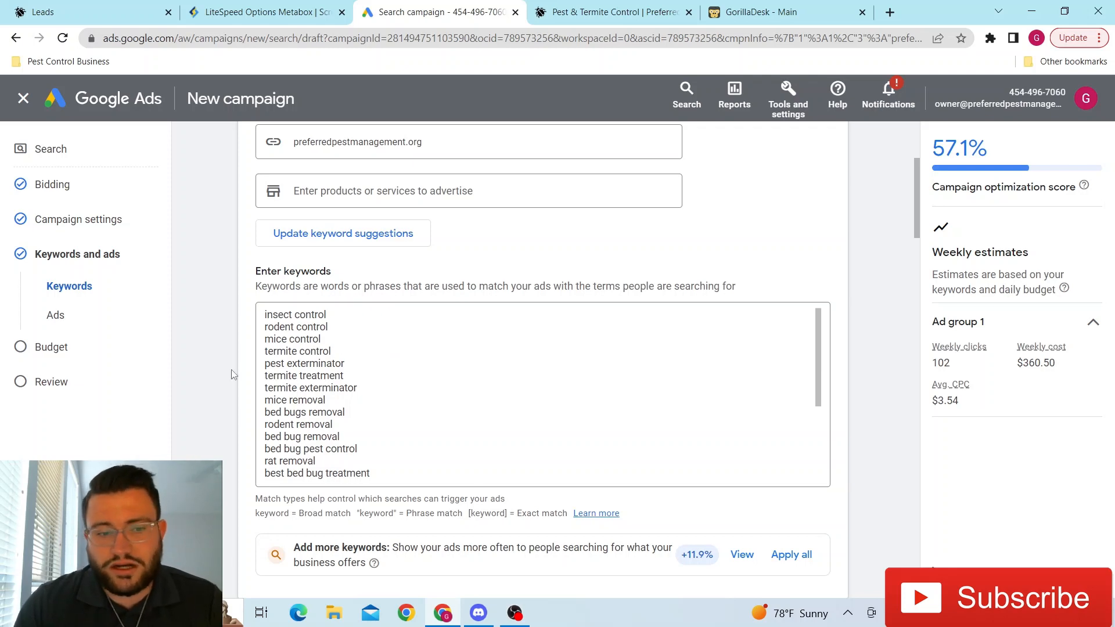
{"action": "left_click_drag", "start_coordinate": [817, 347], "coordinate": [850, 432]}
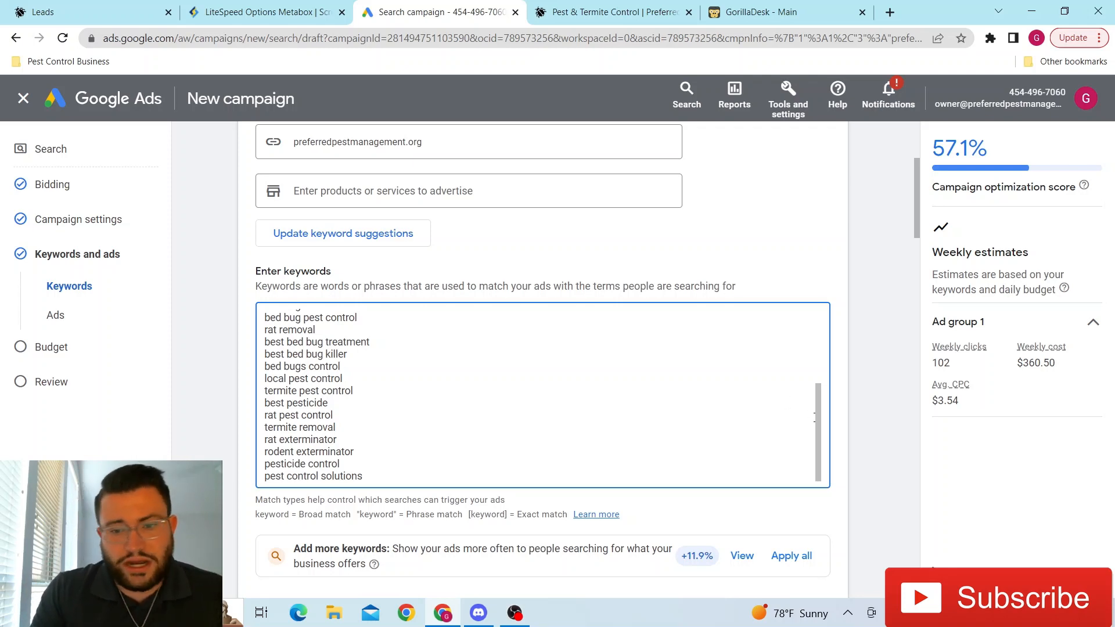
{"action": "left_click_drag", "start_coordinate": [817, 424], "coordinate": [814, 335]}
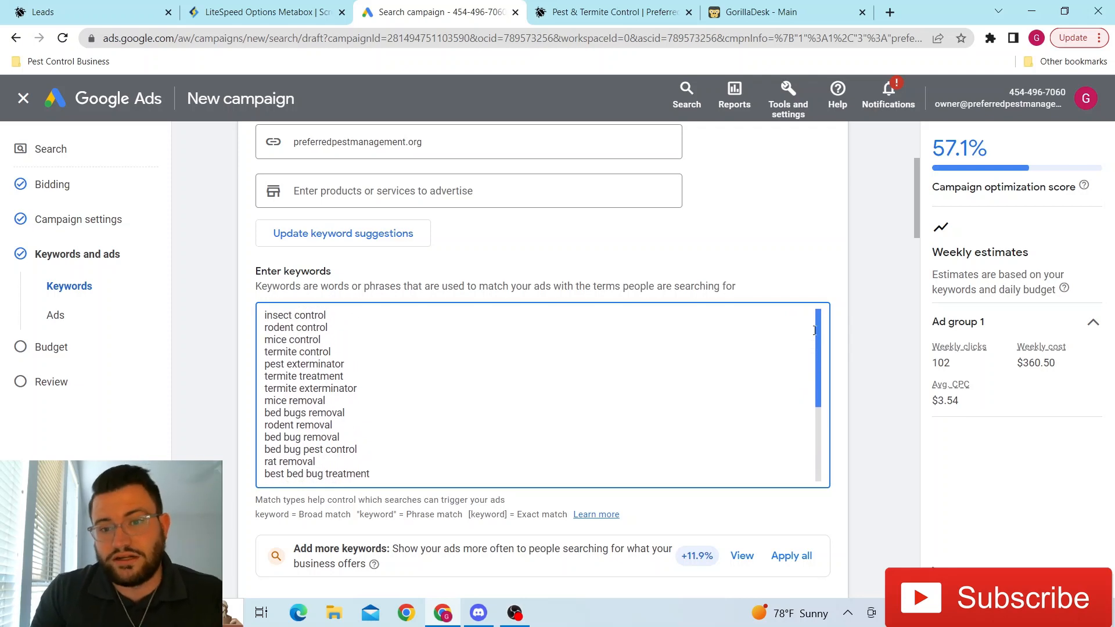
{"action": "scroll", "coordinate": [815, 331], "scroll_direction": "down", "scroll_amount": 3}
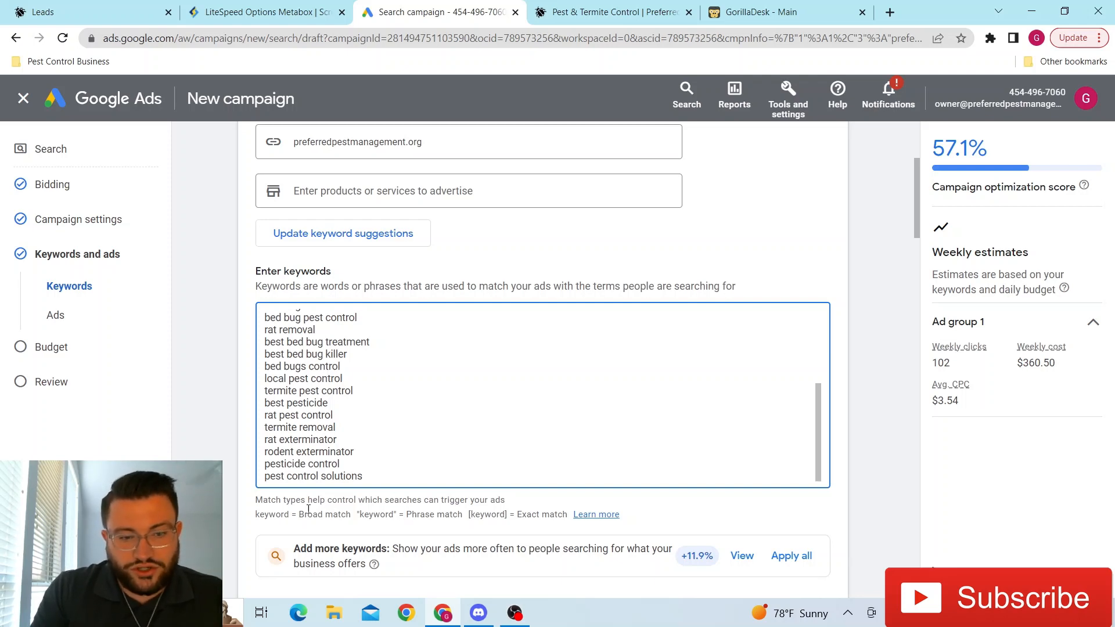
Examine the notation for broad, phrase and exact match keywords and compare it with entries such as "local pest control"
{"action": "left_click_drag", "start_coordinate": [255, 514], "coordinate": [527, 529]}
{"action": "left_click", "coordinate": [527, 528]}
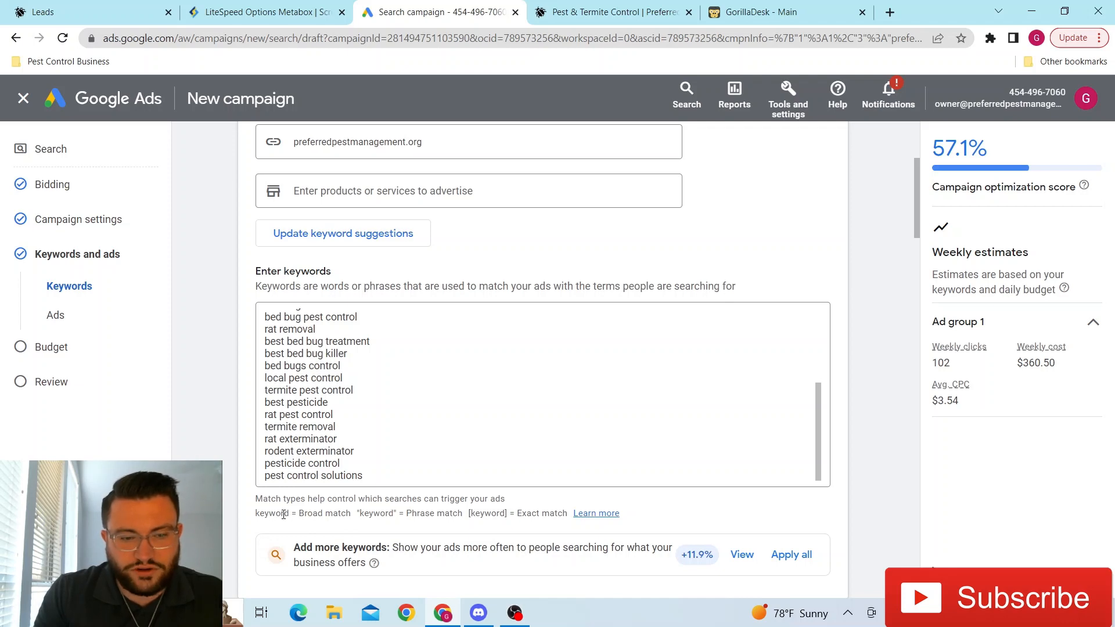
{"action": "left_click", "coordinate": [286, 423]}
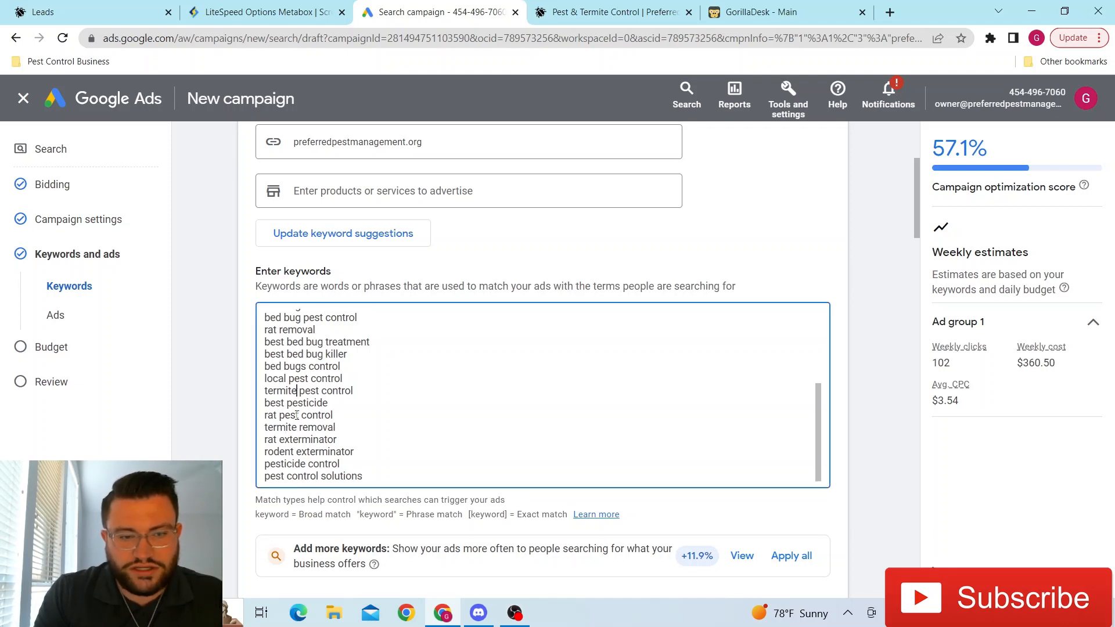
{"action": "left_click", "coordinate": [360, 515]}
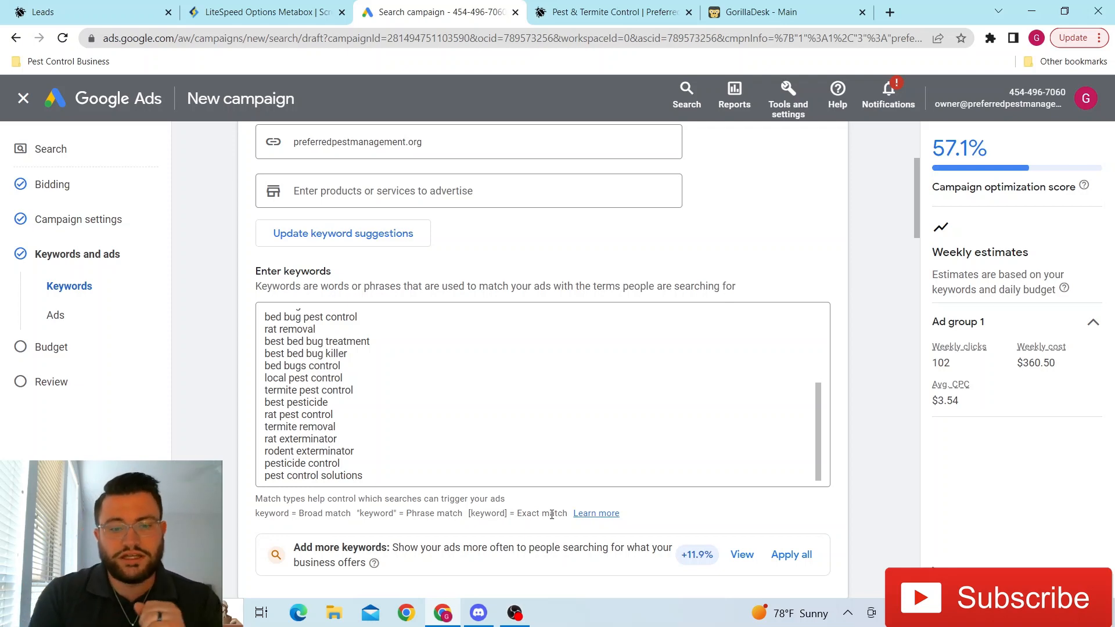
{"action": "left_click_drag", "start_coordinate": [470, 514], "coordinate": [564, 525]}
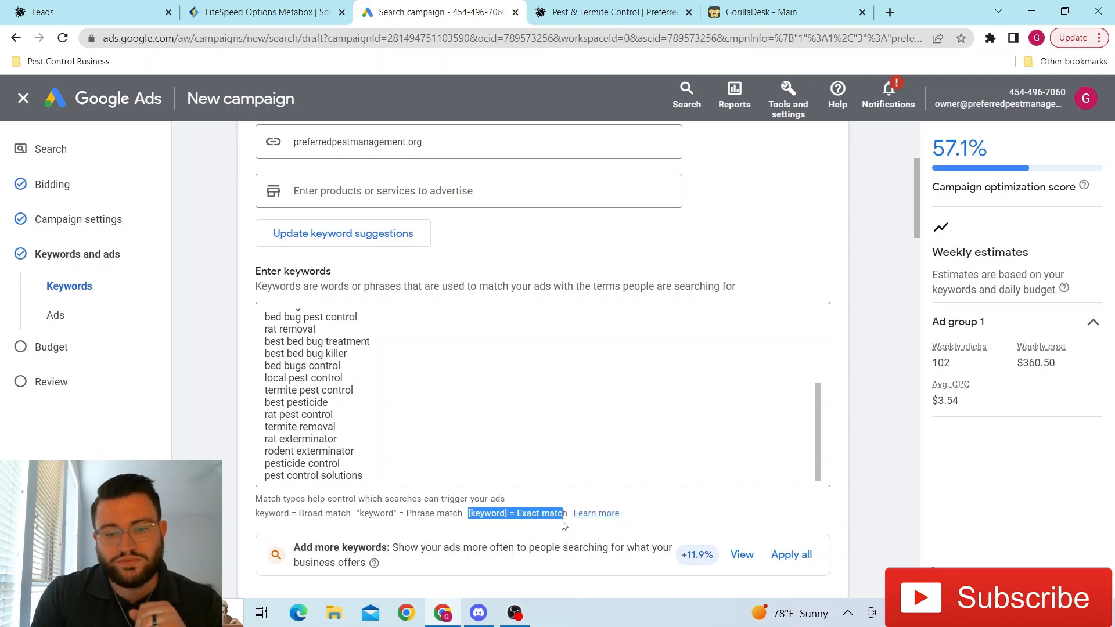
{"action": "left_click", "coordinate": [401, 524]}
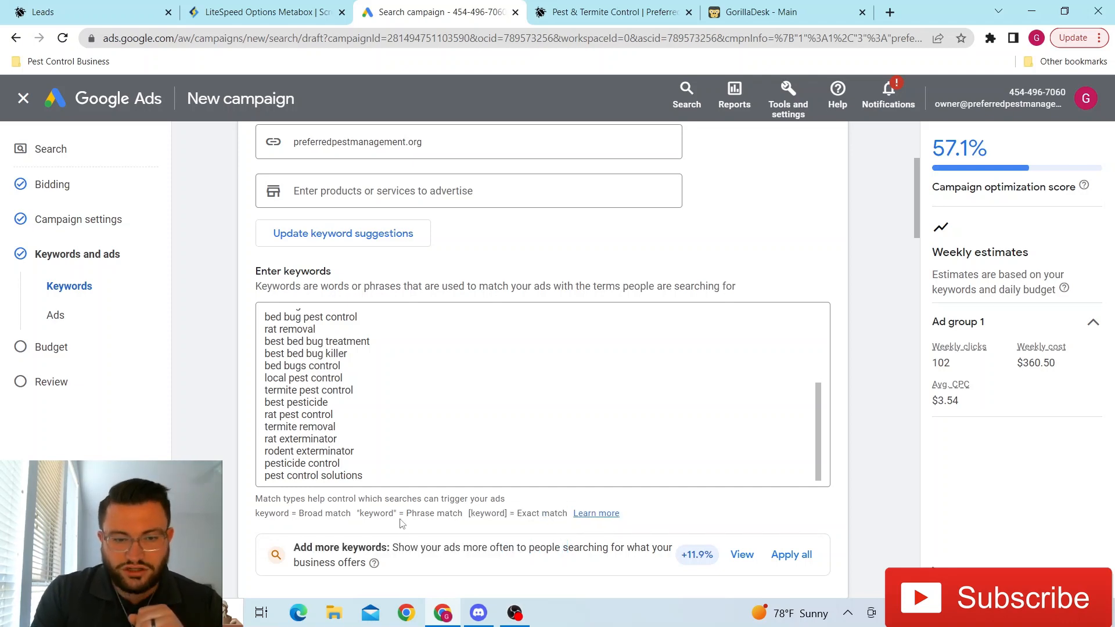
{"action": "left_click_drag", "start_coordinate": [446, 514], "coordinate": [370, 517]}
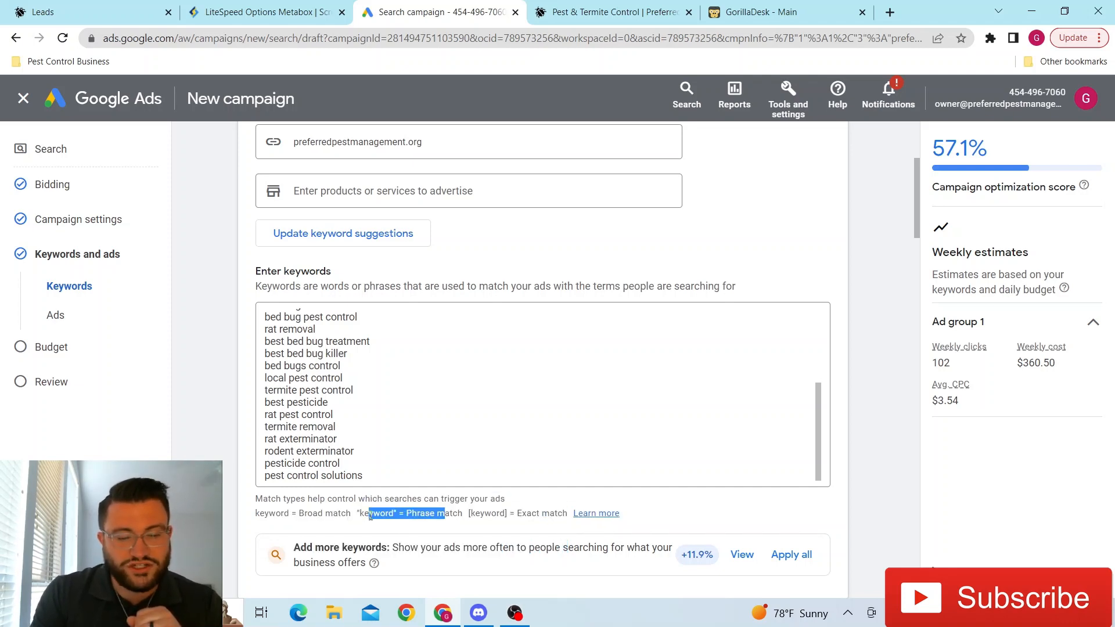
{"action": "left_click", "coordinate": [314, 515]}
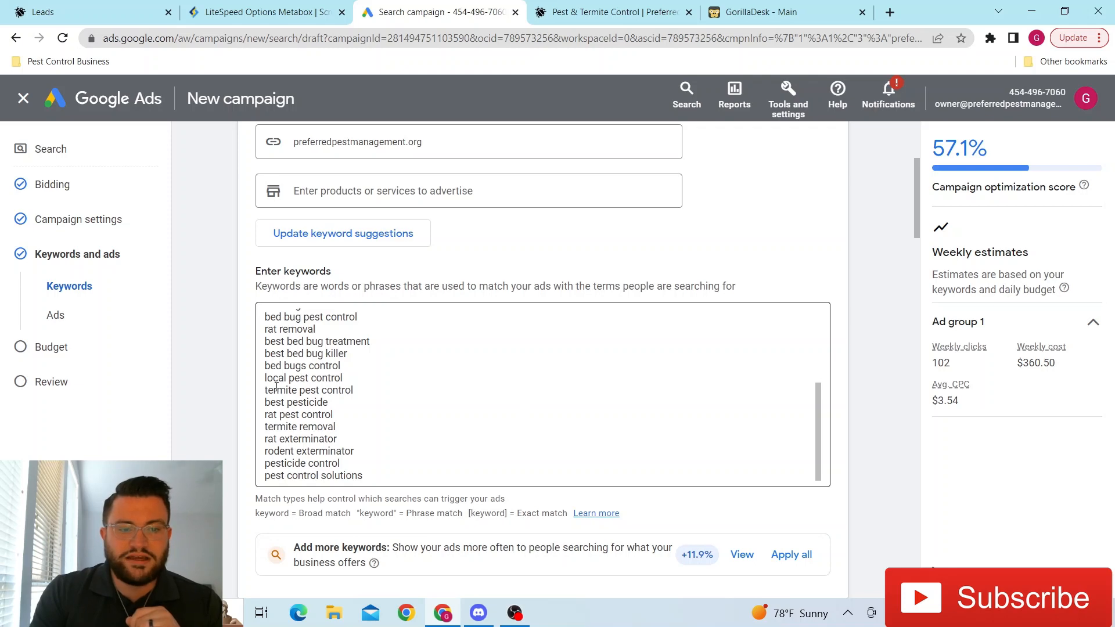
{"action": "left_click_drag", "start_coordinate": [265, 378], "coordinate": [348, 381]}
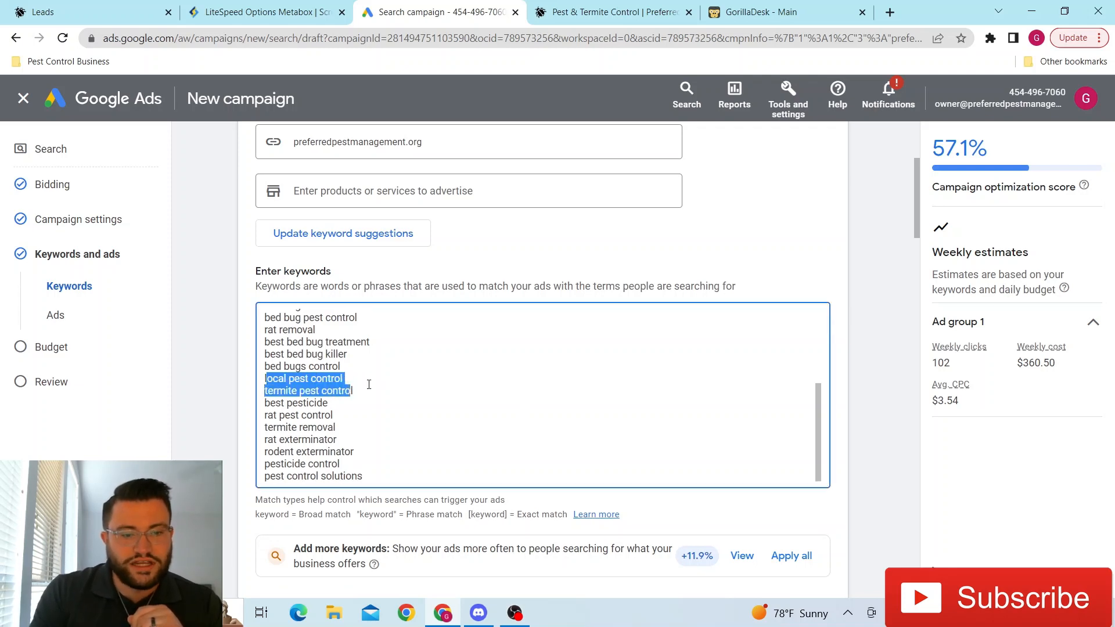
{"action": "left_click", "coordinate": [388, 390]}
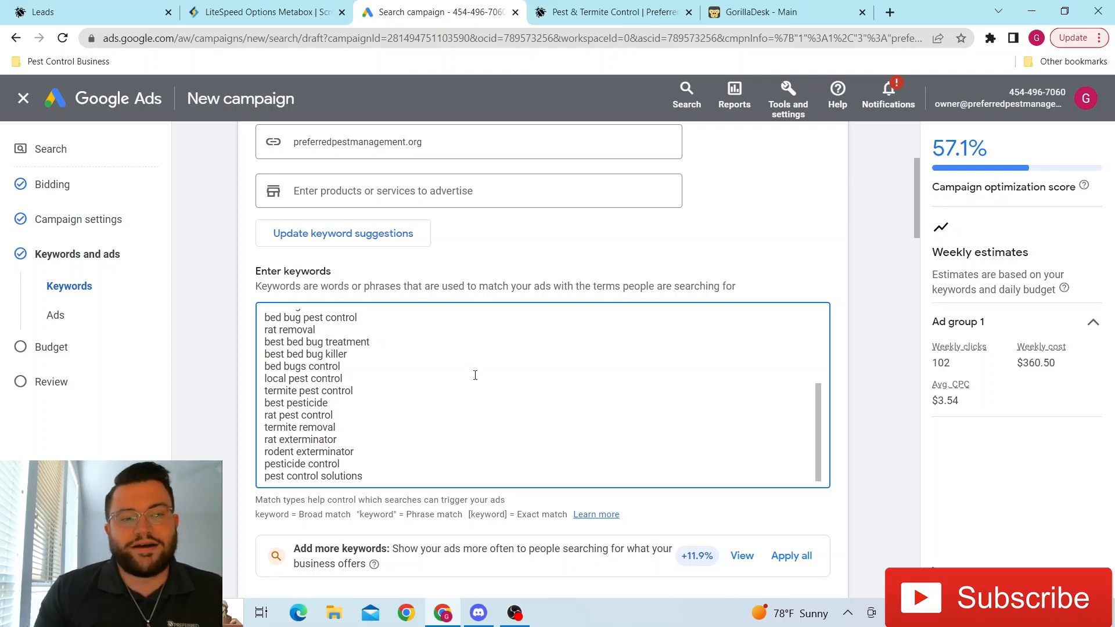
{"action": "left_click", "coordinate": [315, 518]}
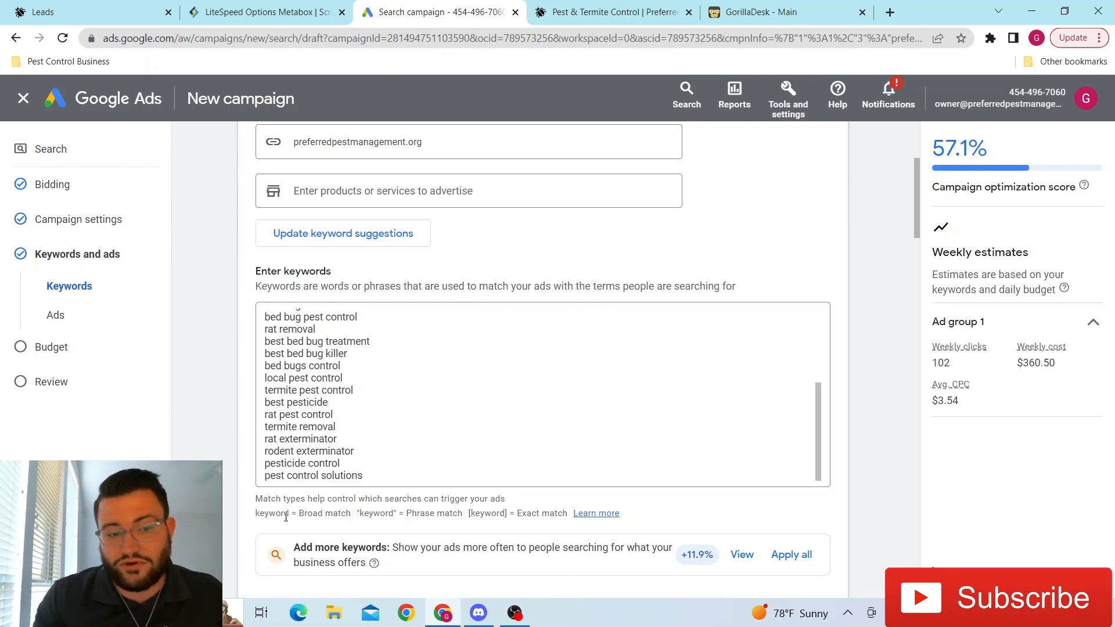
{"action": "left_click_drag", "start_coordinate": [254, 500], "coordinate": [472, 516]}
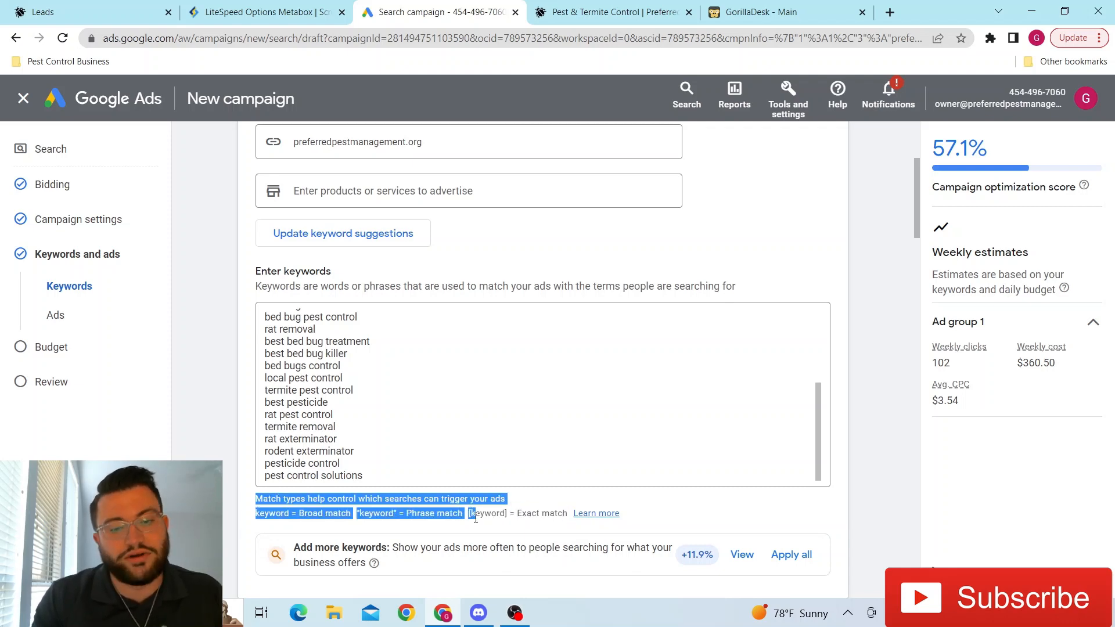
{"action": "left_click", "coordinate": [679, 514]}
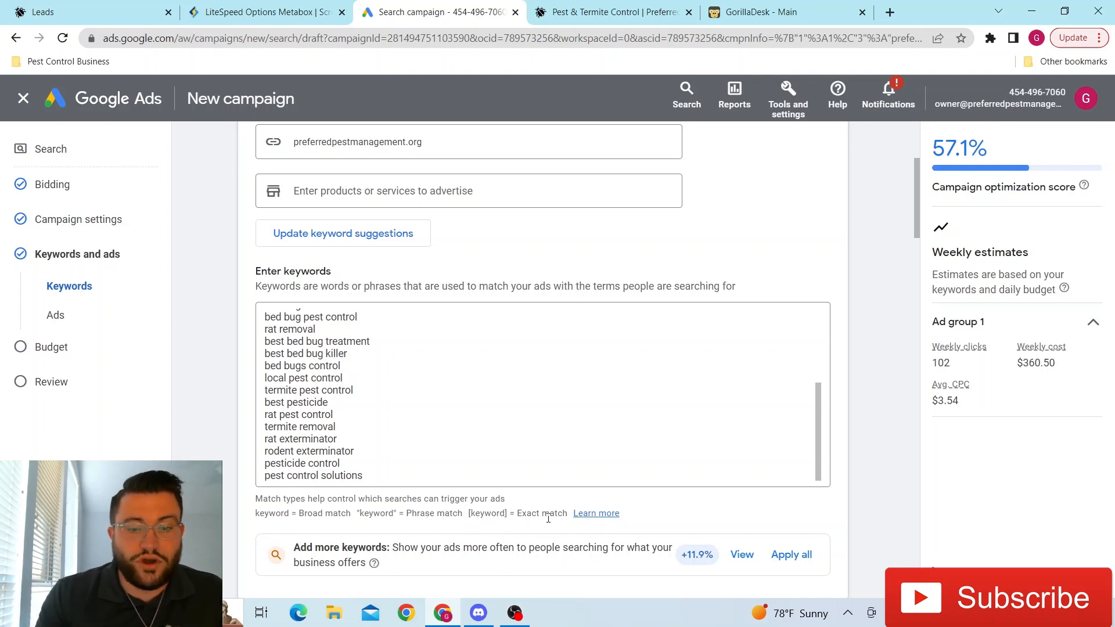
Open the help on keyword match types, start its video on writing great text ads, and close both help windows
{"action": "left_click", "coordinate": [592, 515]}
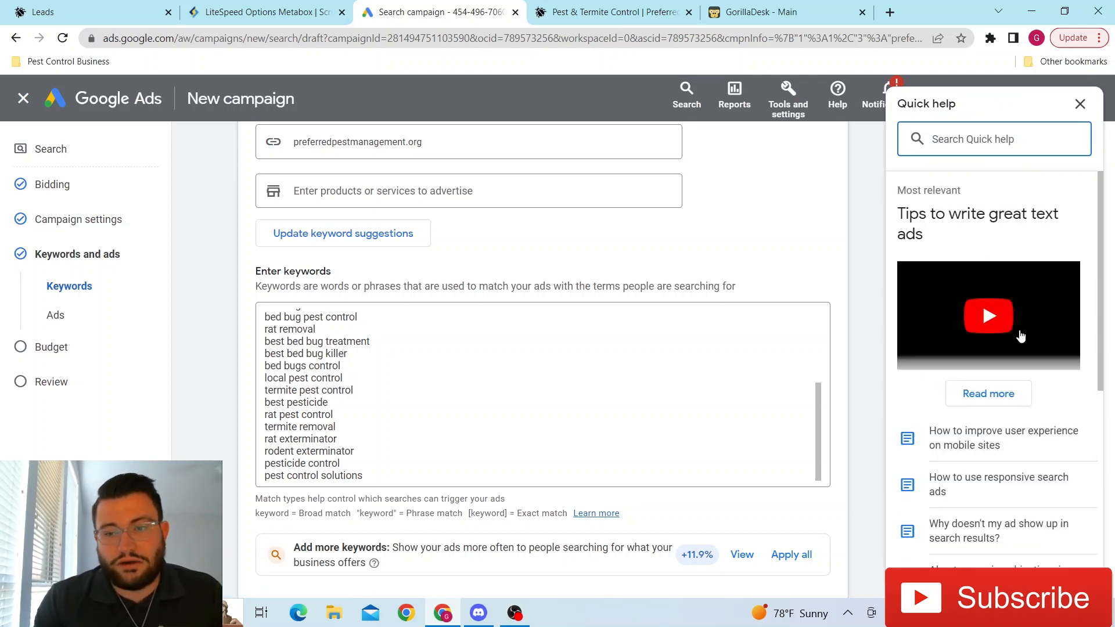
{"action": "left_click", "coordinate": [994, 313]}
{"action": "left_click", "coordinate": [1081, 107]}
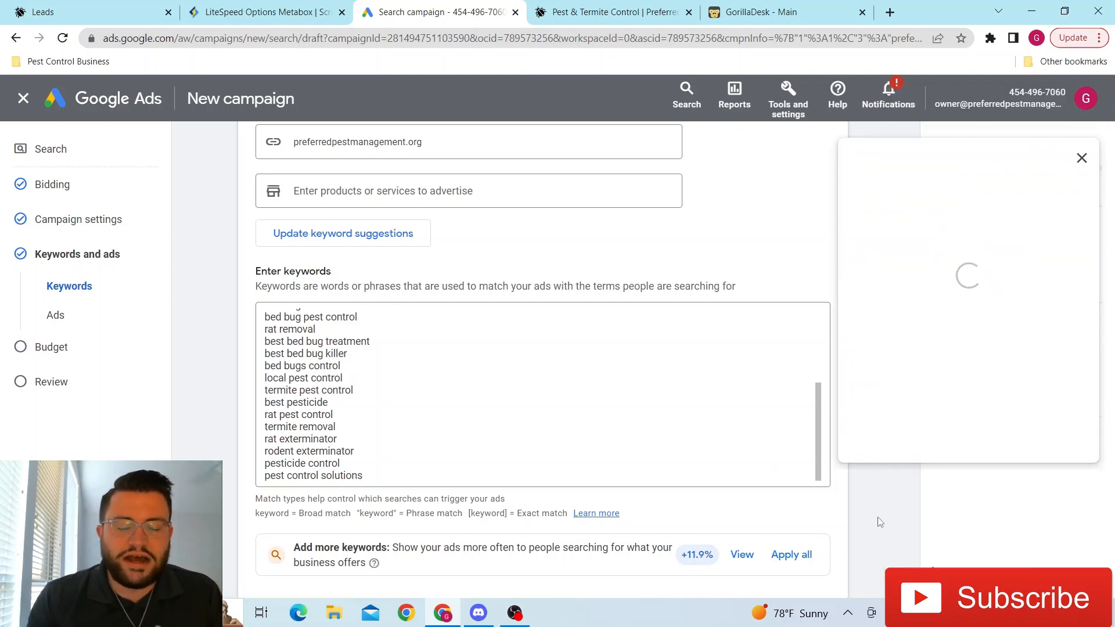
{"action": "left_click", "coordinate": [1083, 160]}
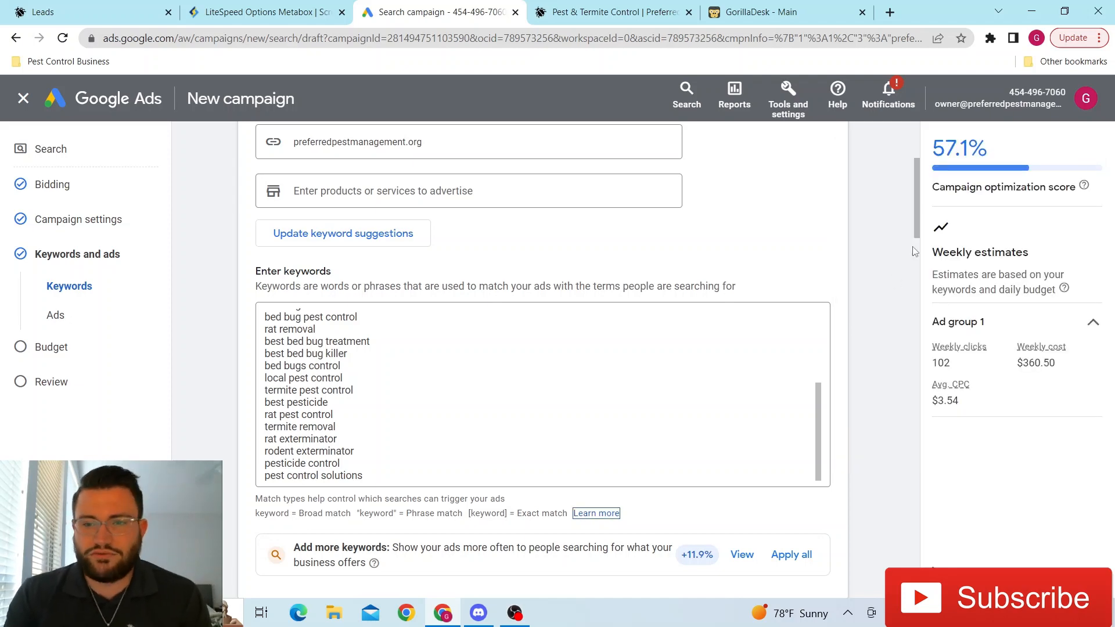
Add the exact-match keyword [pest control near me] at the end of the suggested keyword list
{"action": "scroll", "coordinate": [912, 226], "scroll_direction": "down", "scroll_amount": 2}
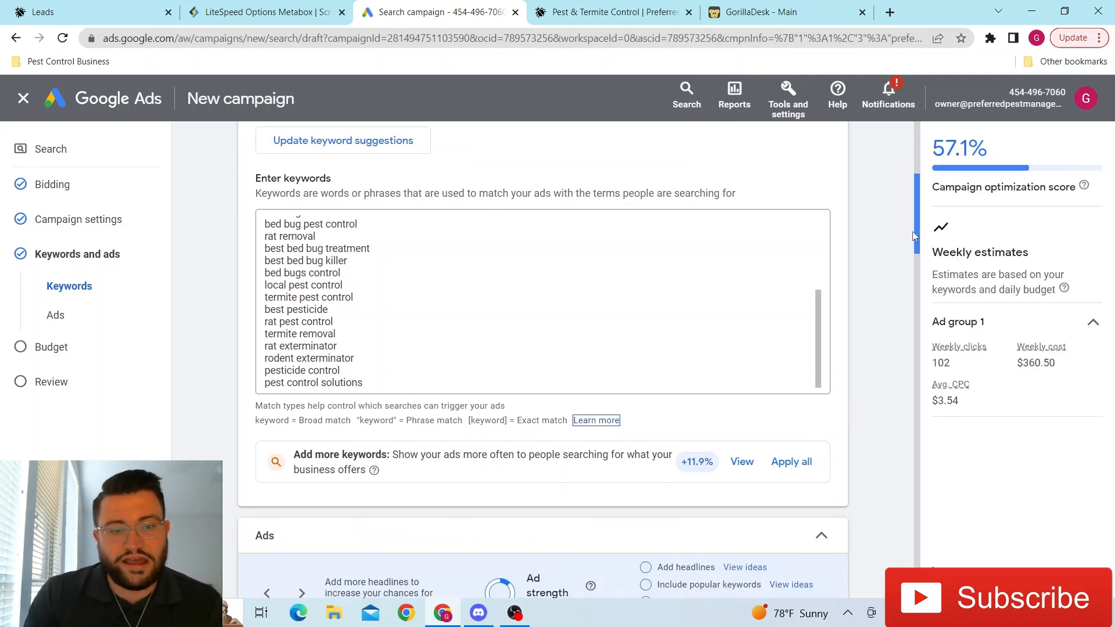
{"action": "left_click_drag", "start_coordinate": [916, 227], "coordinate": [915, 222]}
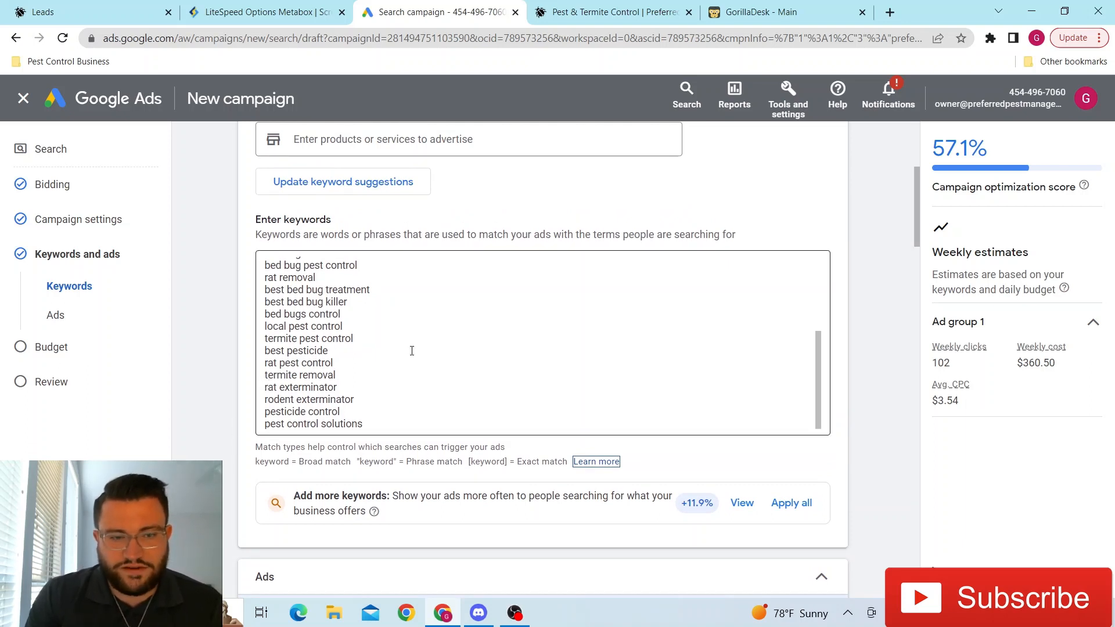
{"action": "left_click_drag", "start_coordinate": [818, 380], "coordinate": [836, 498]}
{"action": "left_click", "coordinate": [393, 425]}
{"action": "key", "text": "Return"}
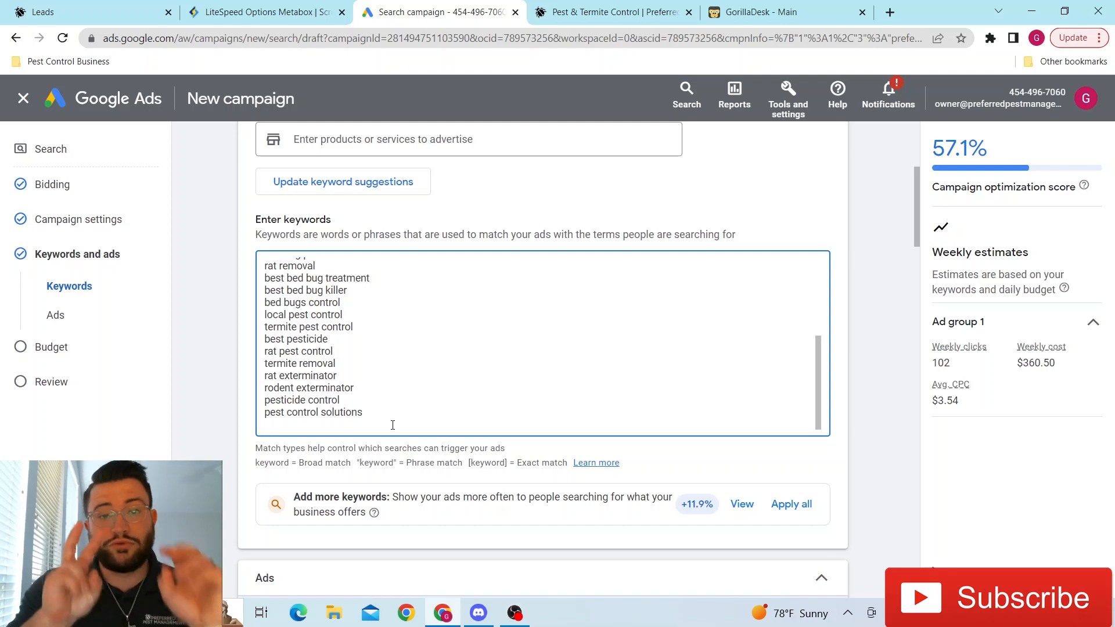
{"action": "type", "text": "["}
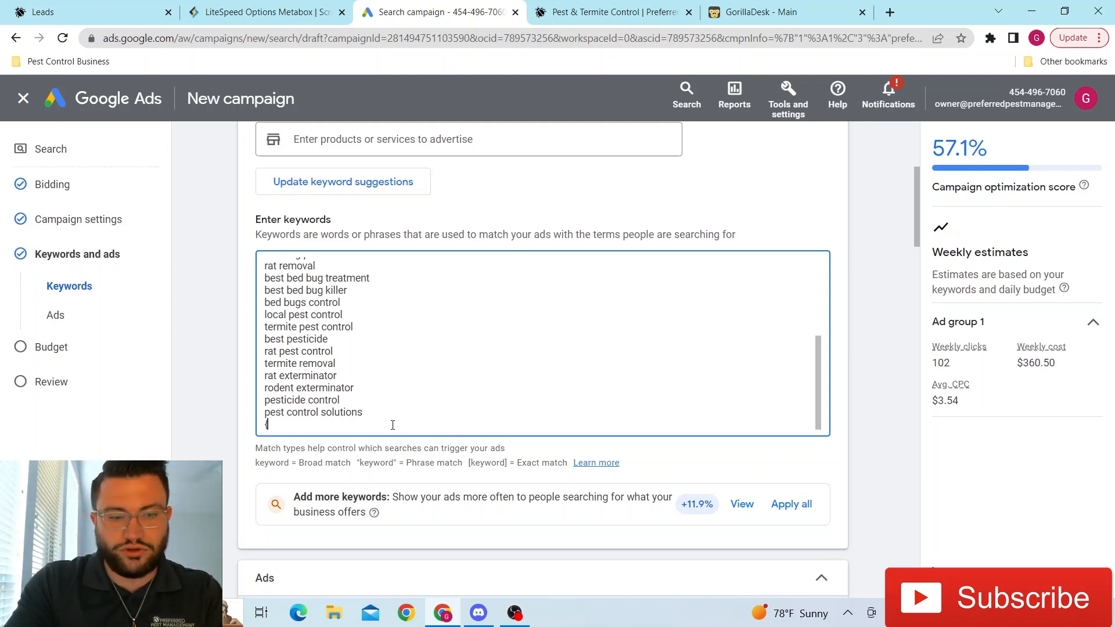
{"action": "type", "text": "pest "}
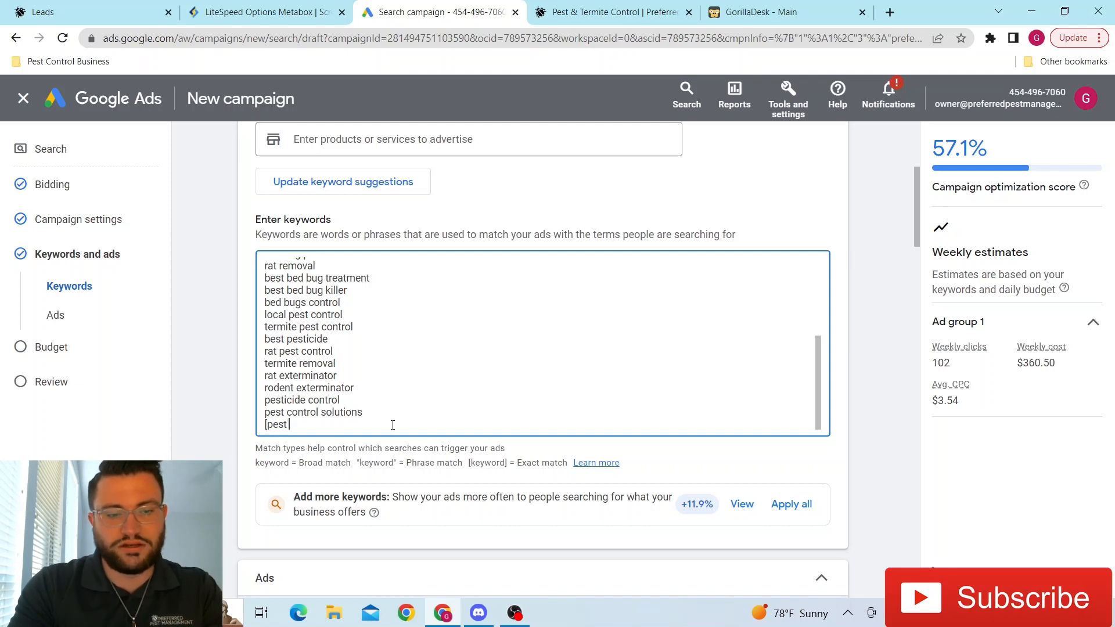
{"action": "type", "text": "control near me"}
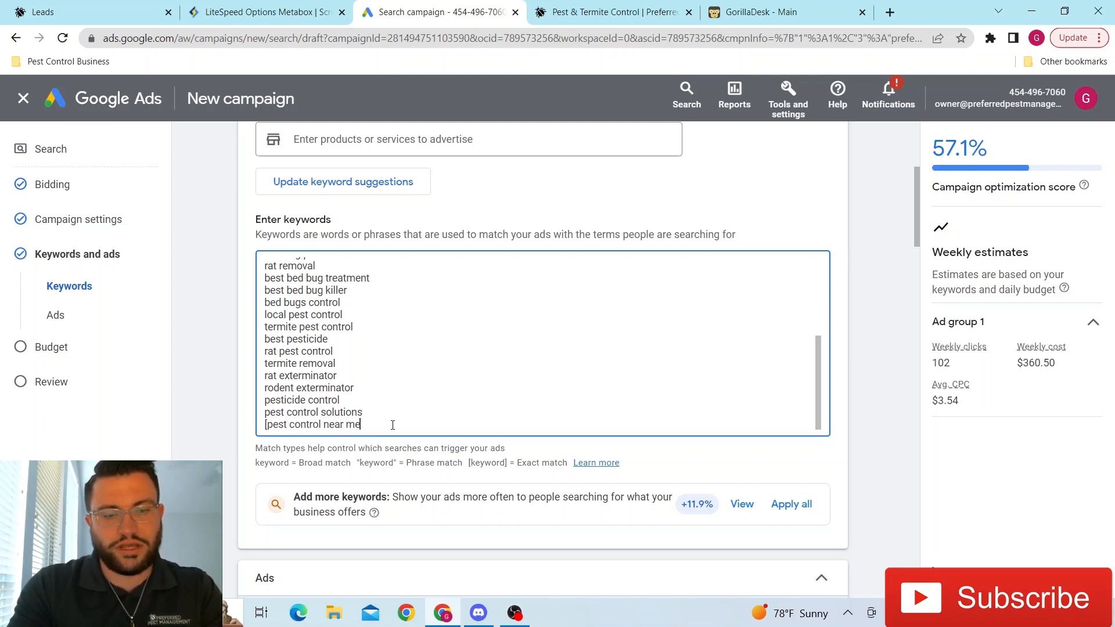
{"action": "type", "text": "]"}
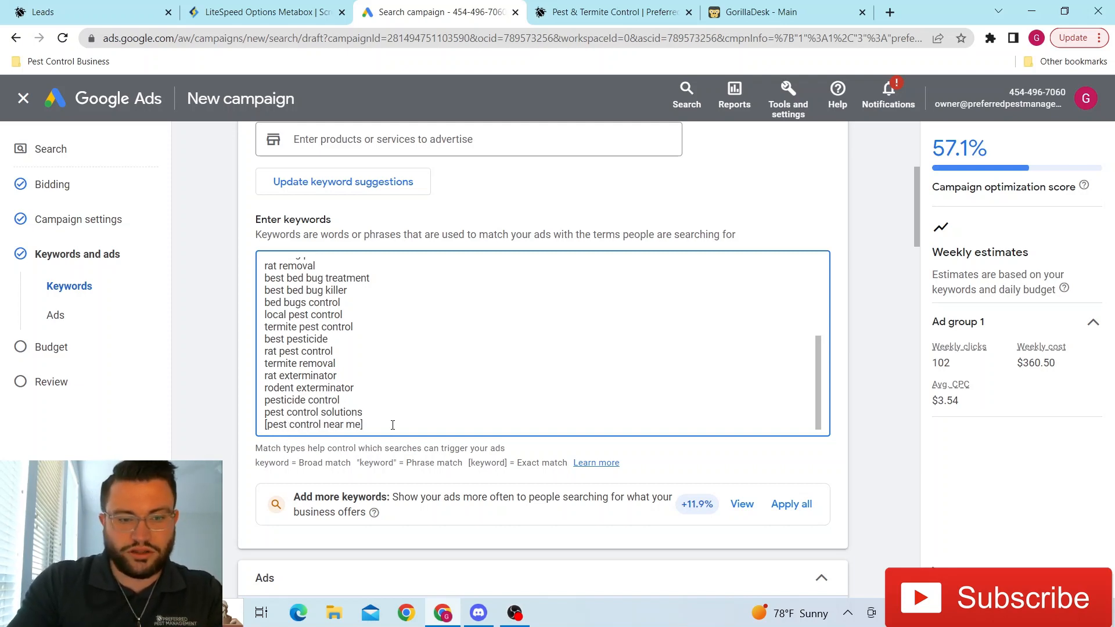
Add the exact-match keyword [pest control sachse] on a new line and leave the keyword box
{"action": "key", "text": "Return"}
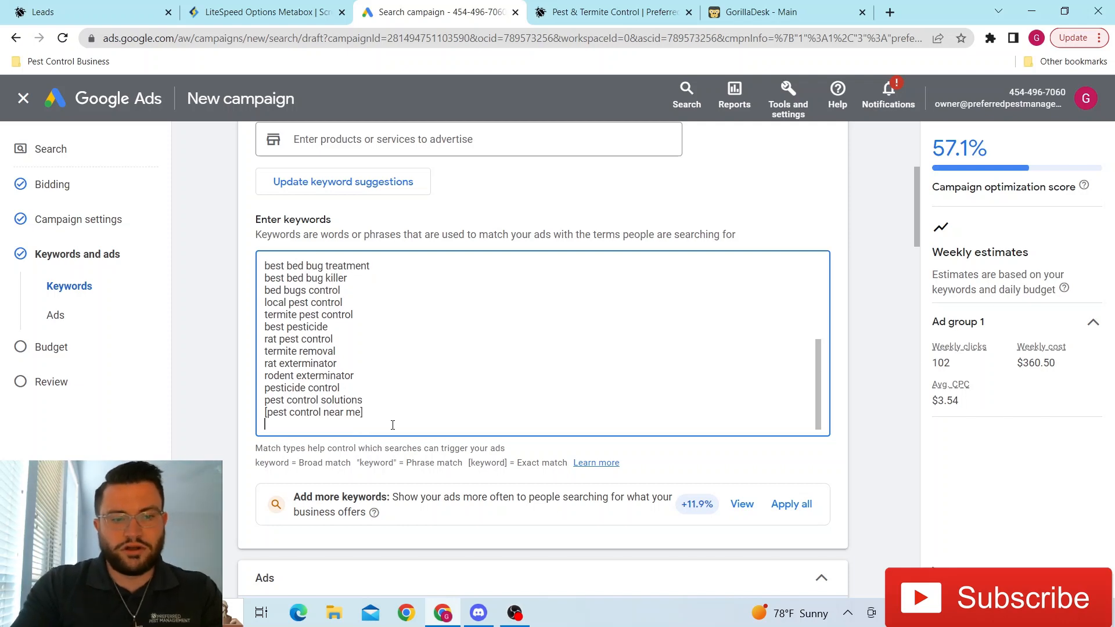
{"action": "type", "text": "["}
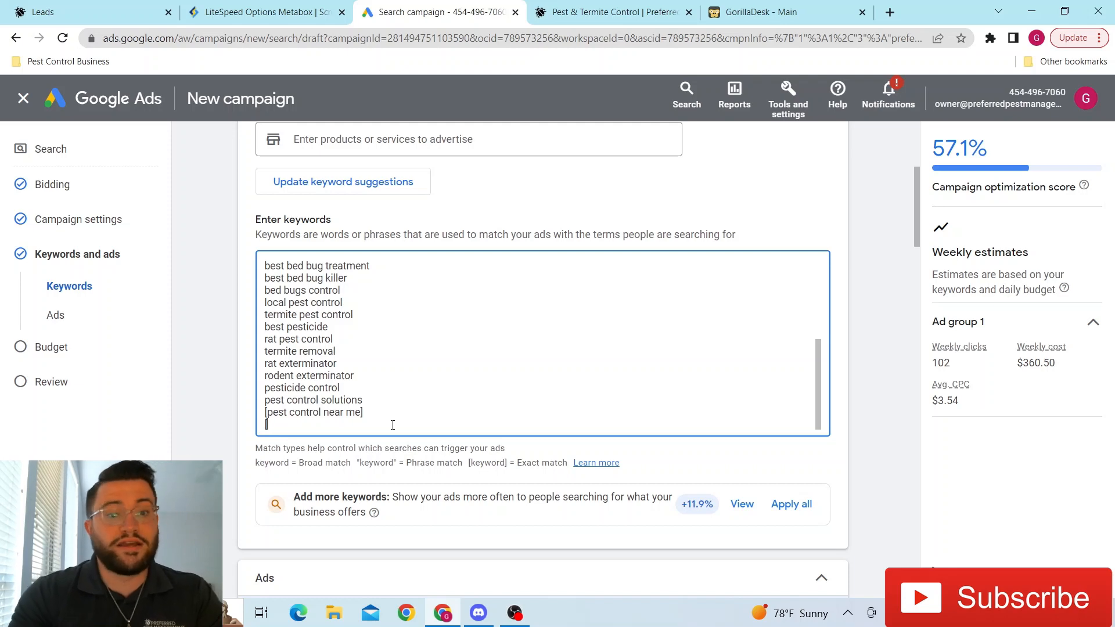
{"action": "type", "text": "pest"}
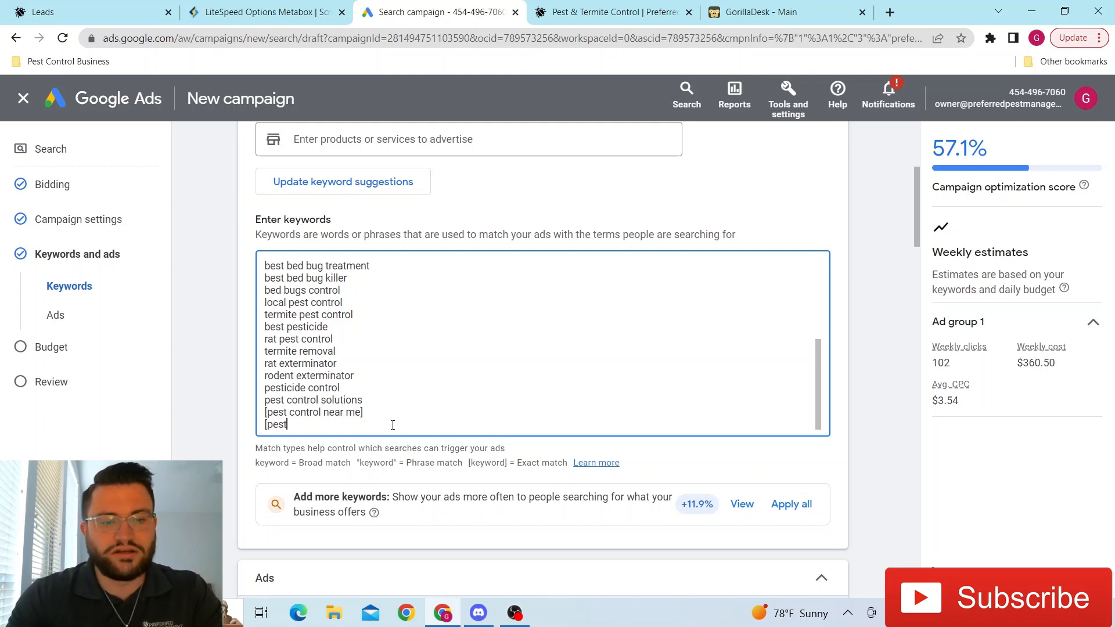
{"action": "type", "text": " control sachs"}
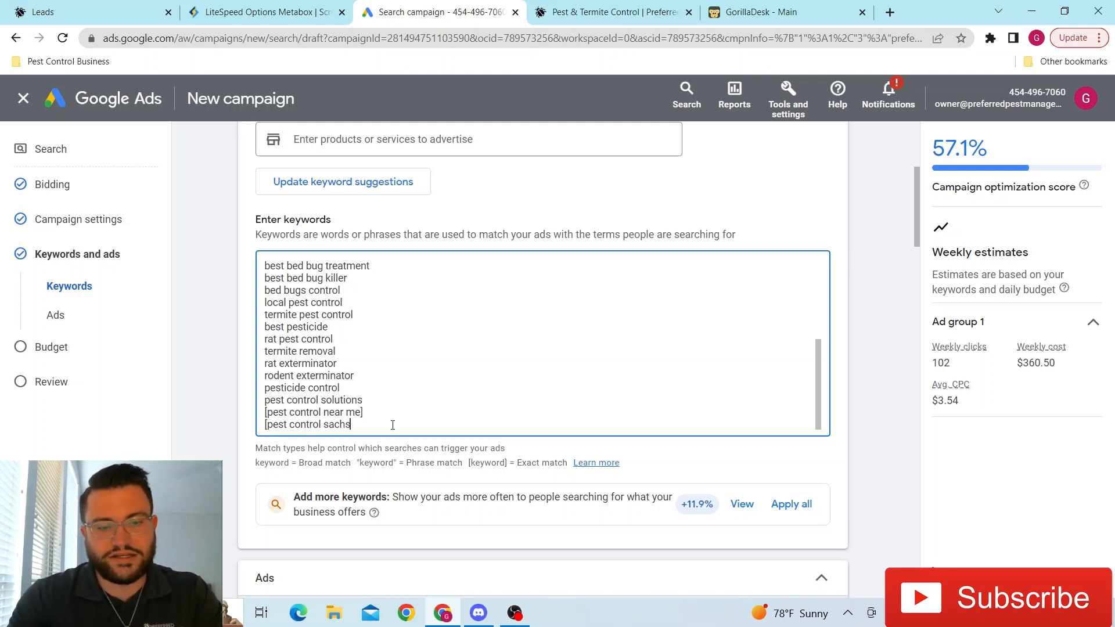
{"action": "type", "text": "e]"}
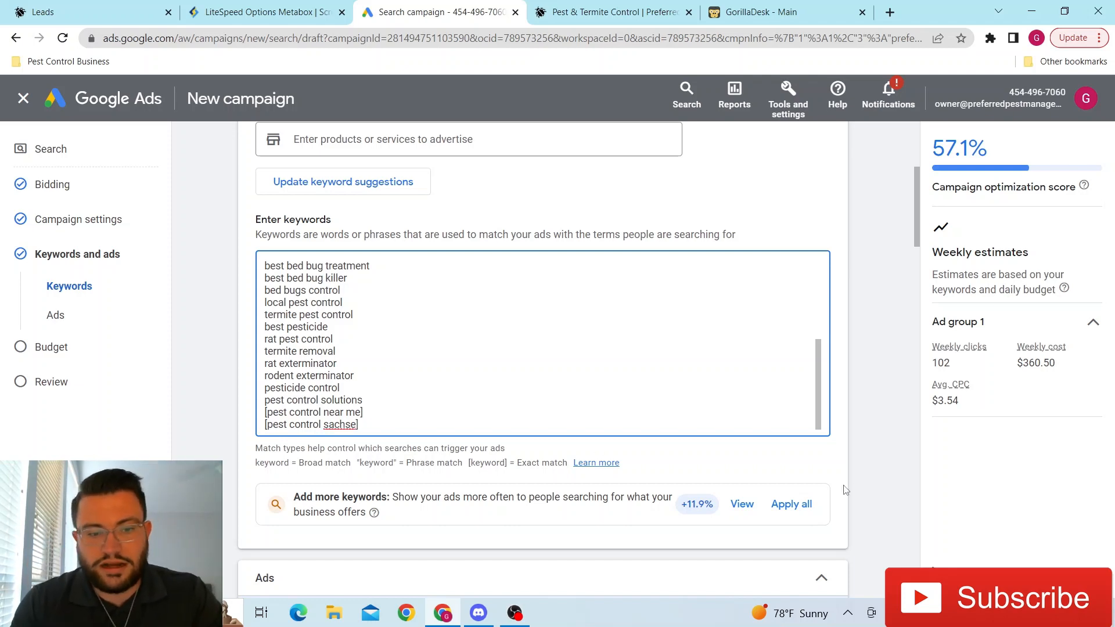
{"action": "right_click", "coordinate": [860, 479]}
{"action": "right_click", "coordinate": [861, 479]}
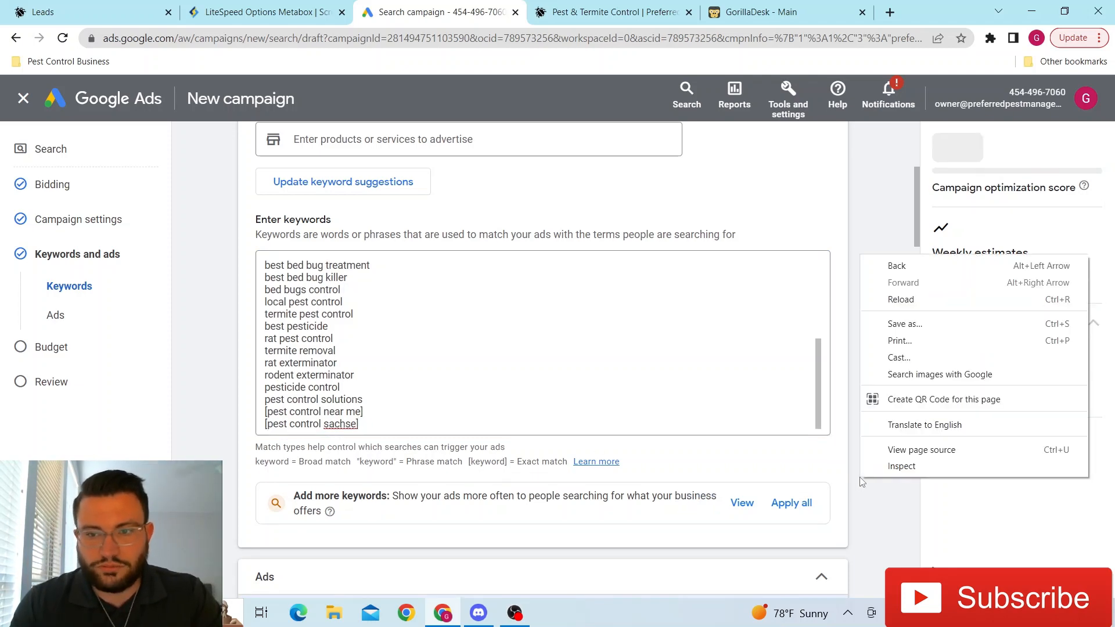
{"action": "left_click", "coordinate": [879, 226]}
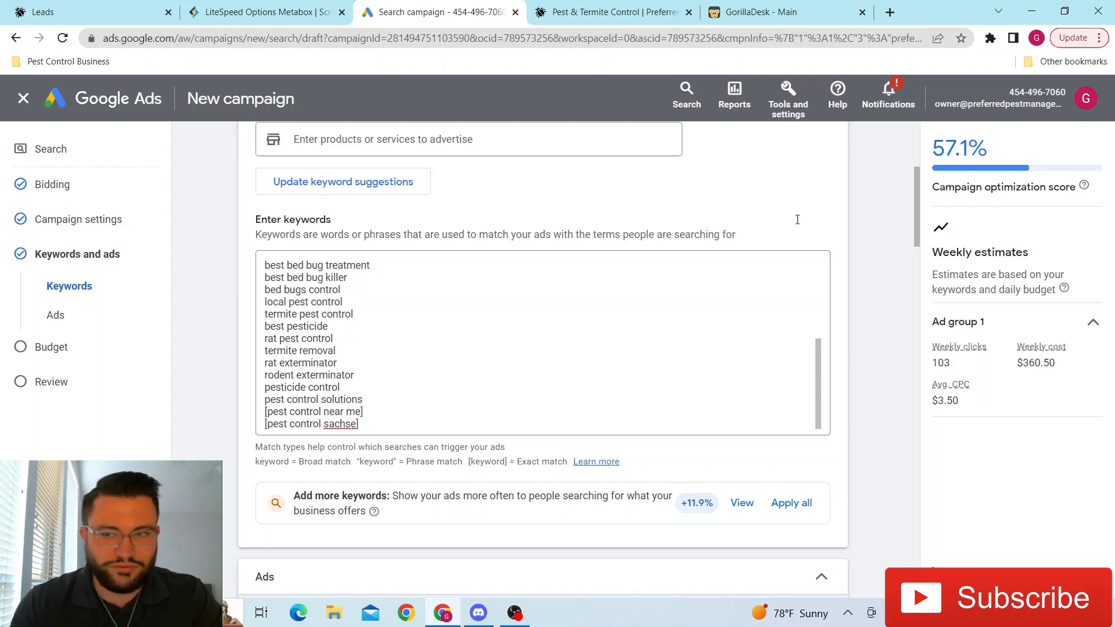
Delete all suggested broad-match keywords, keeping only the two bracketed exact-match entries, with no blank line above them
{"action": "left_click", "coordinate": [367, 400]}
{"action": "left_click_drag", "start_coordinate": [366, 400], "coordinate": [245, 261]}
{"action": "key", "text": "BackSpace"}
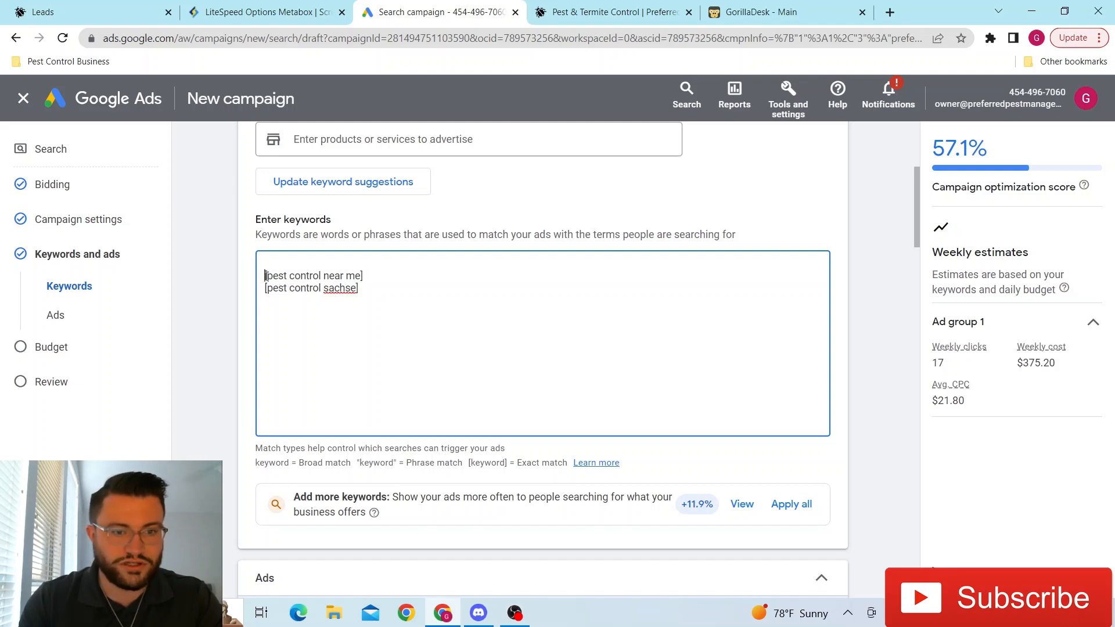
{"action": "key", "text": "BackSpace"}
Add the exact-match keyword [best pest control company near me] below [pest control sachse]
{"action": "left_click", "coordinate": [388, 273]}
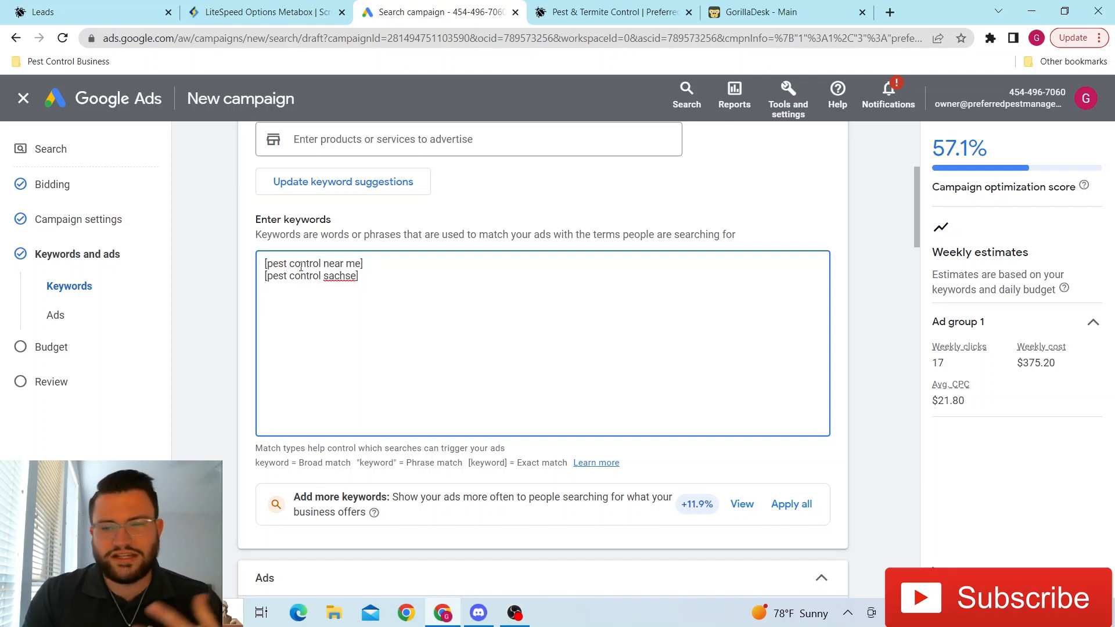
{"action": "type", "text": "["}
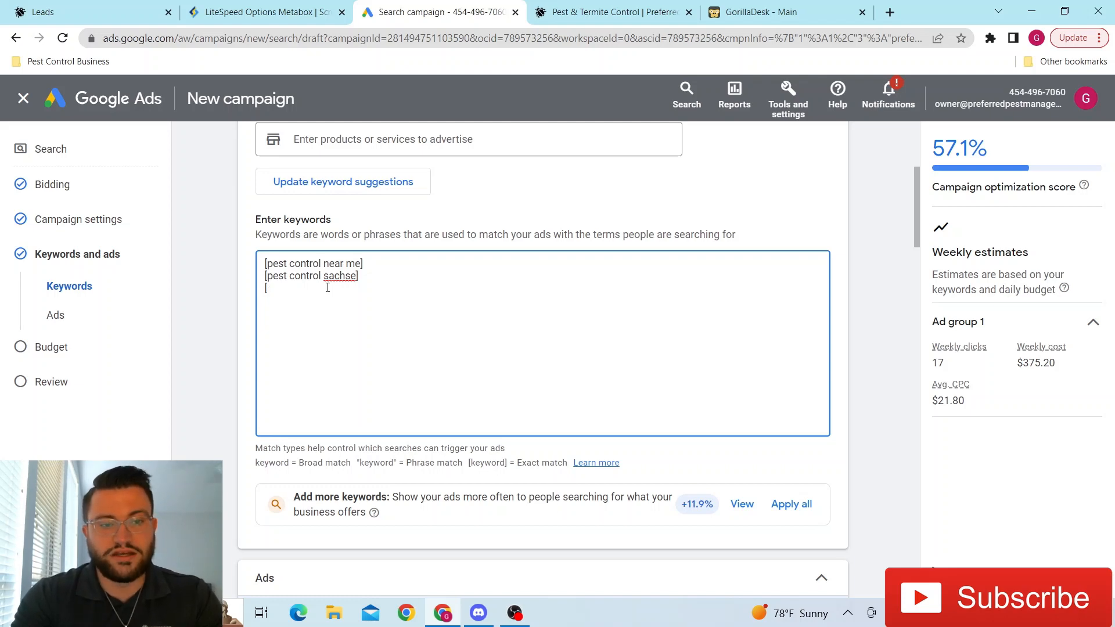
{"action": "type", "text": "best pest control"}
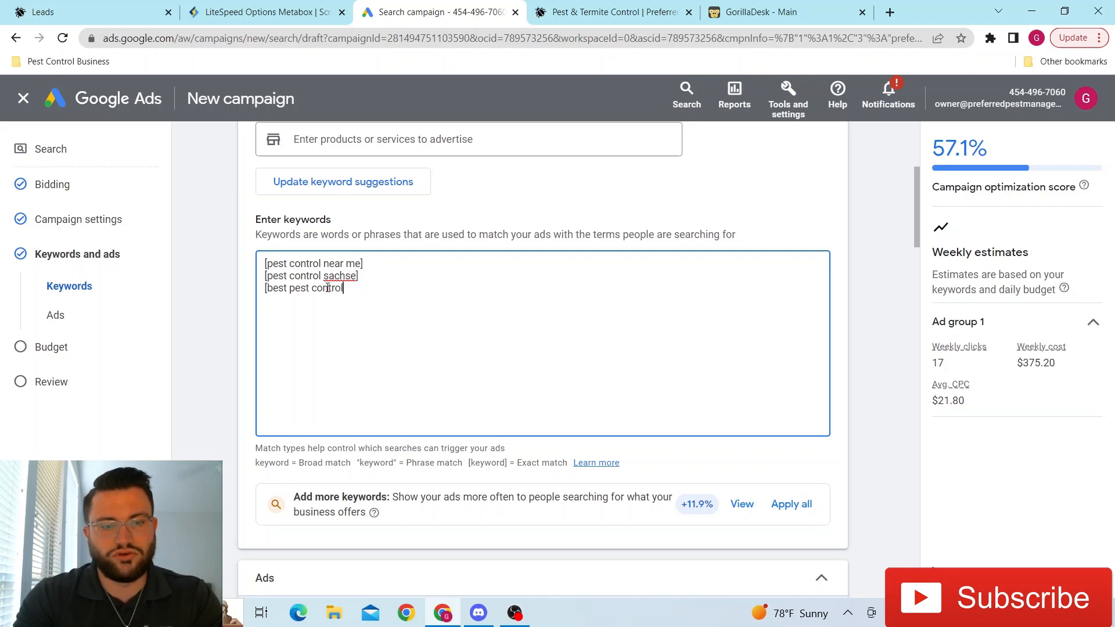
{"action": "type", "text": " company near "}
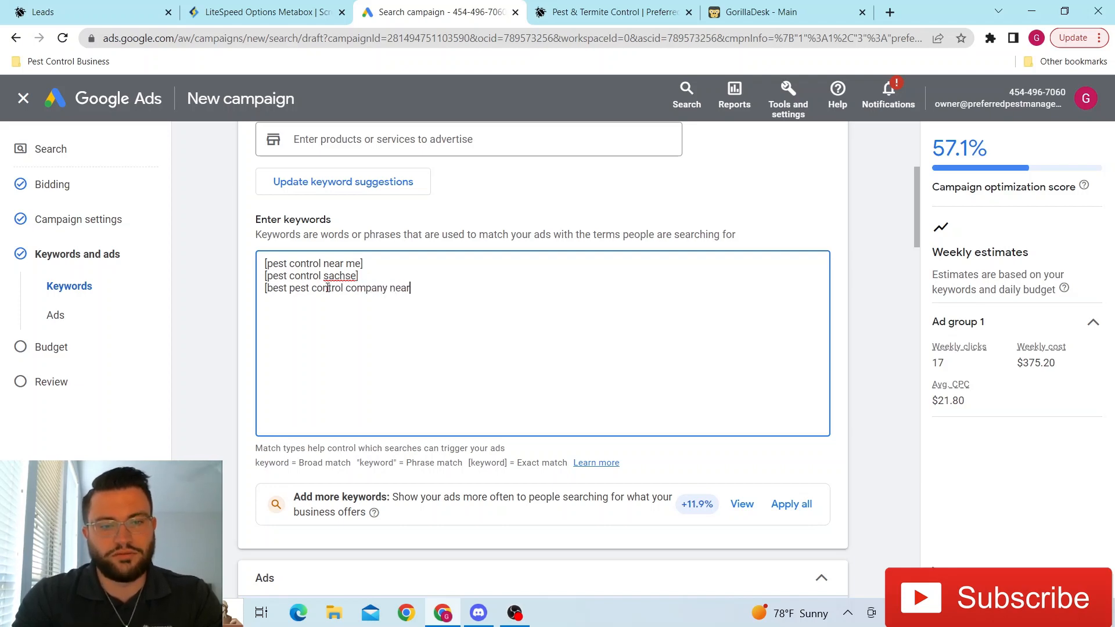
{"action": "type", "text": "me"}
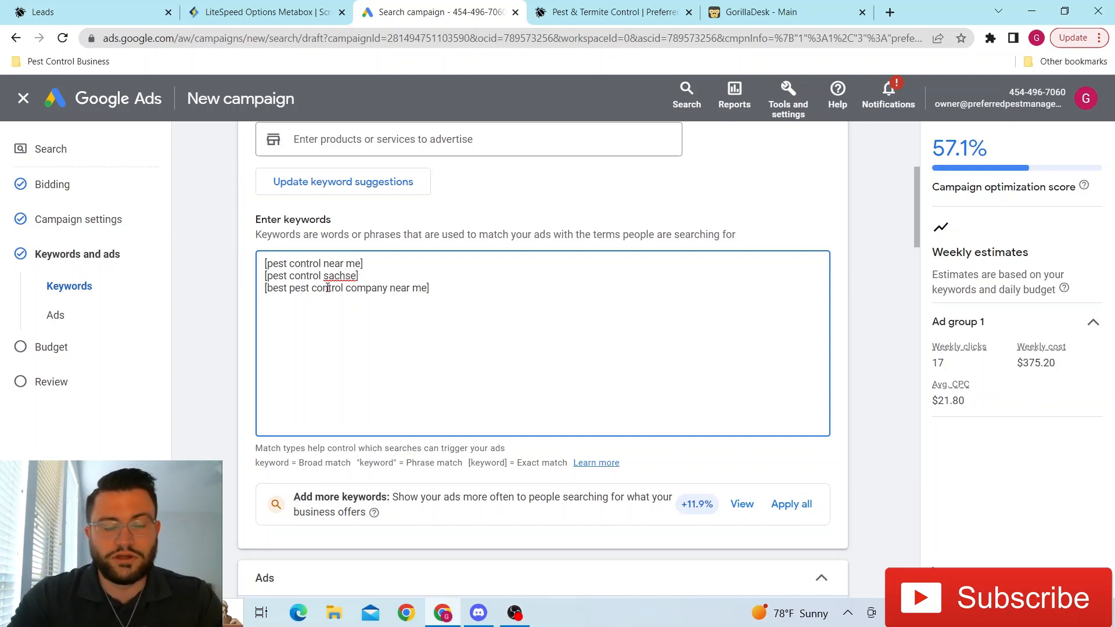
Add the exact-match keywords [exterminator near me] and [bug exterminator] on separate lines and leave the keyword box
{"action": "type", "text": "["}
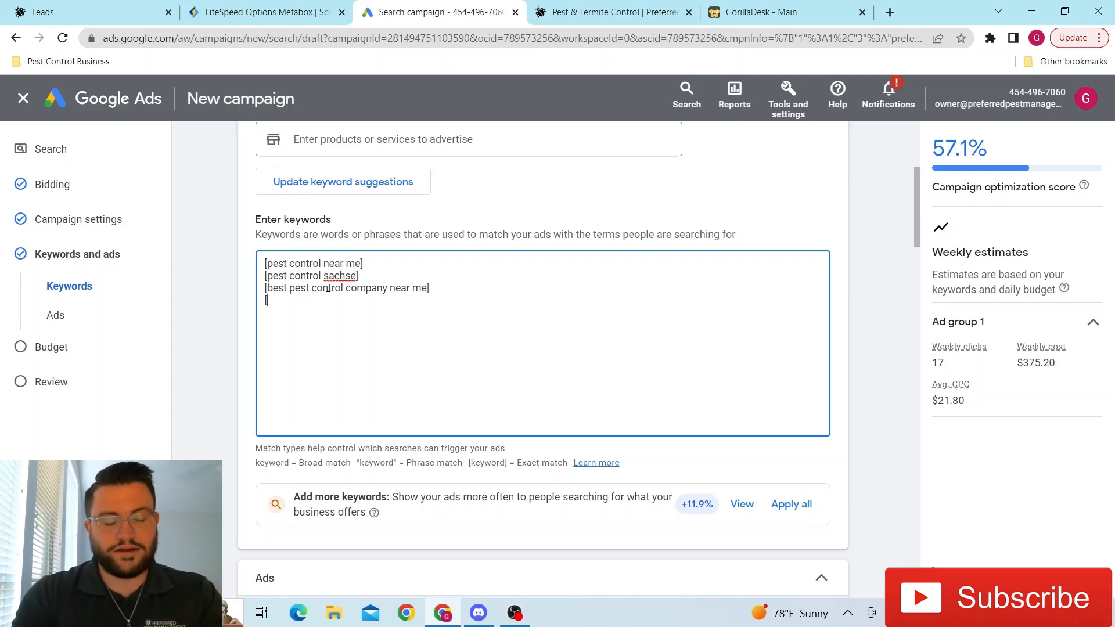
{"action": "type", "text": "extermi"}
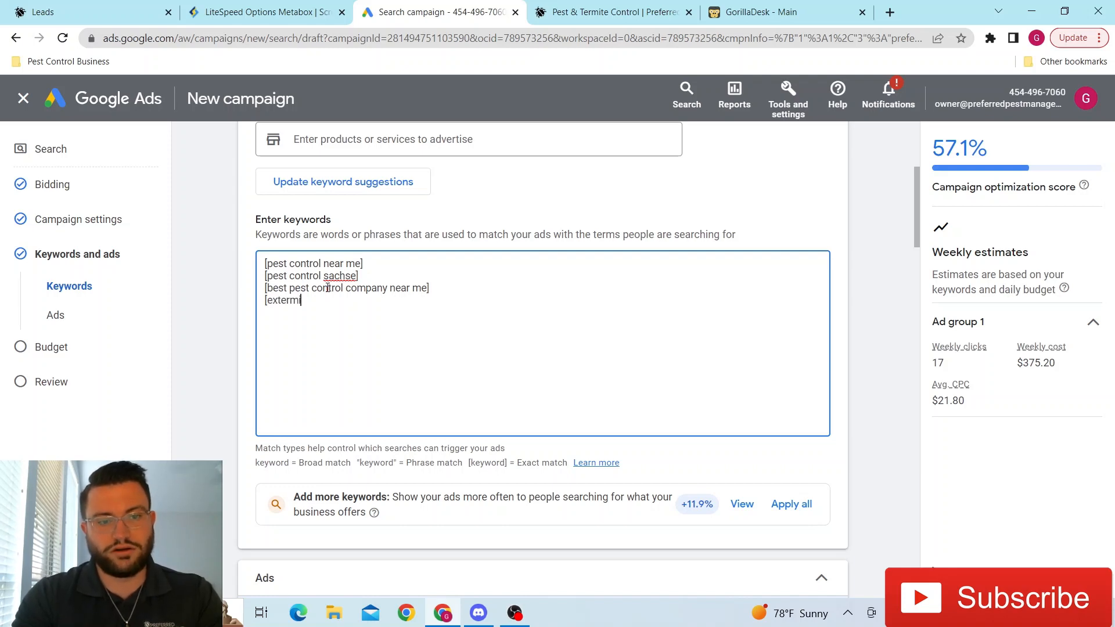
{"action": "type", "text": "nator near me] "}
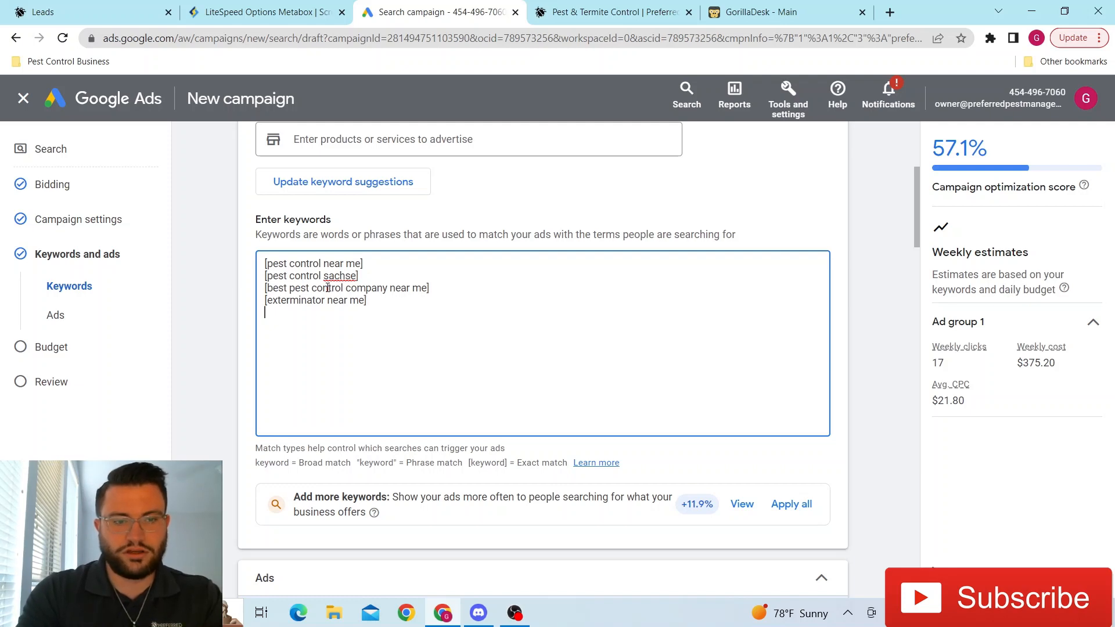
{"action": "type", "text": "[bug exterminator"}
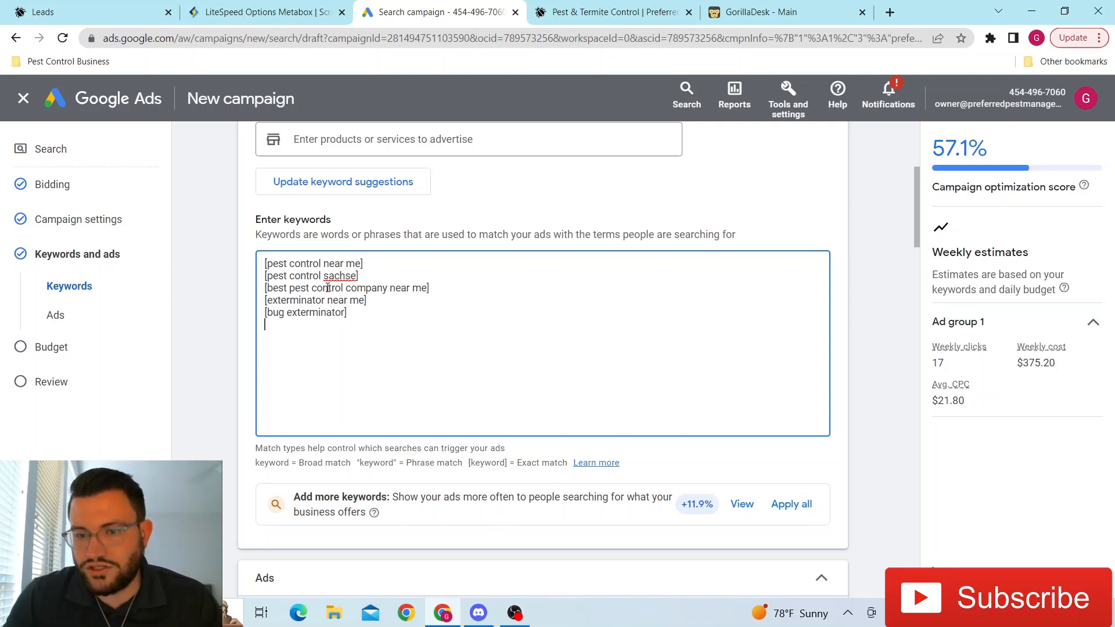
{"action": "left_click", "coordinate": [888, 340]}
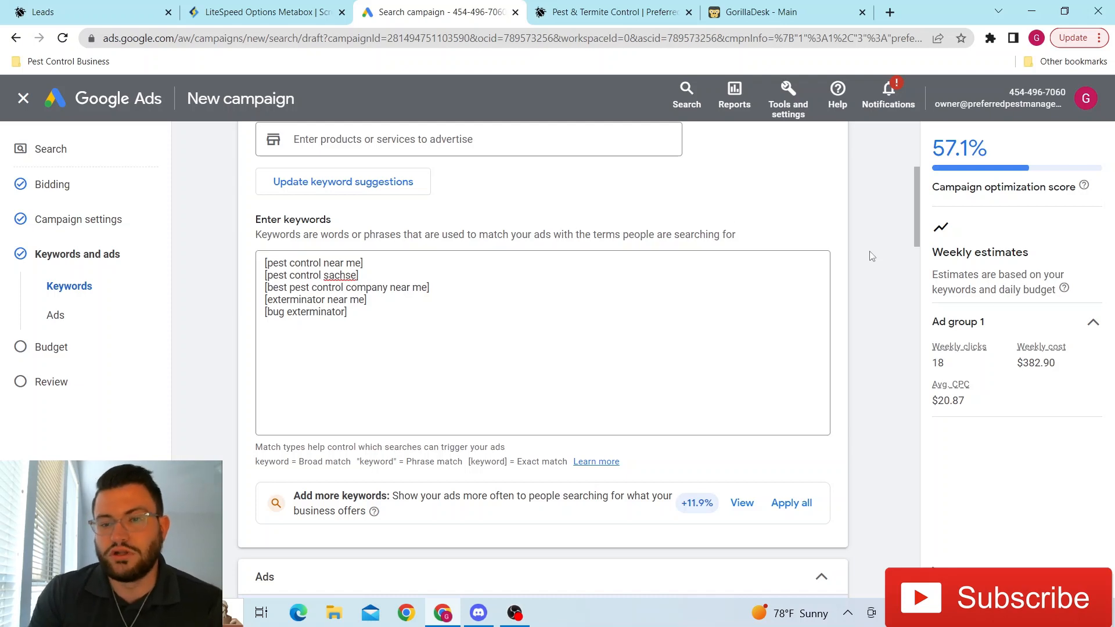
Go past the ad's final URL and display path, leaving them as they are, and collapse the Calls section
{"action": "left_click_drag", "start_coordinate": [916, 234], "coordinate": [927, 279]}
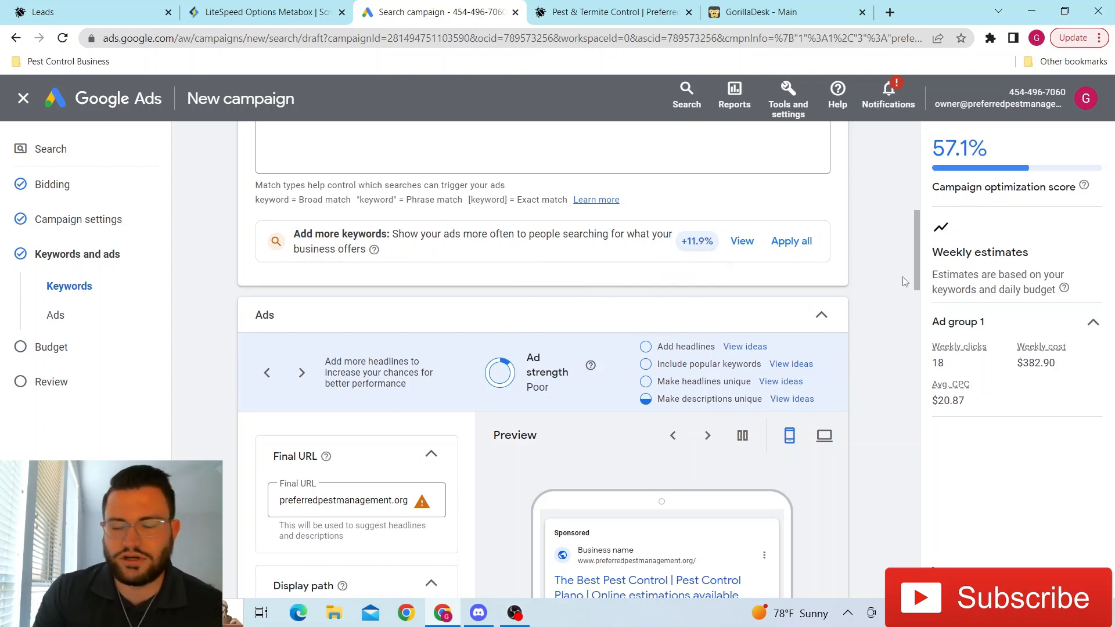
{"action": "left_click_drag", "start_coordinate": [918, 271], "coordinate": [912, 305]}
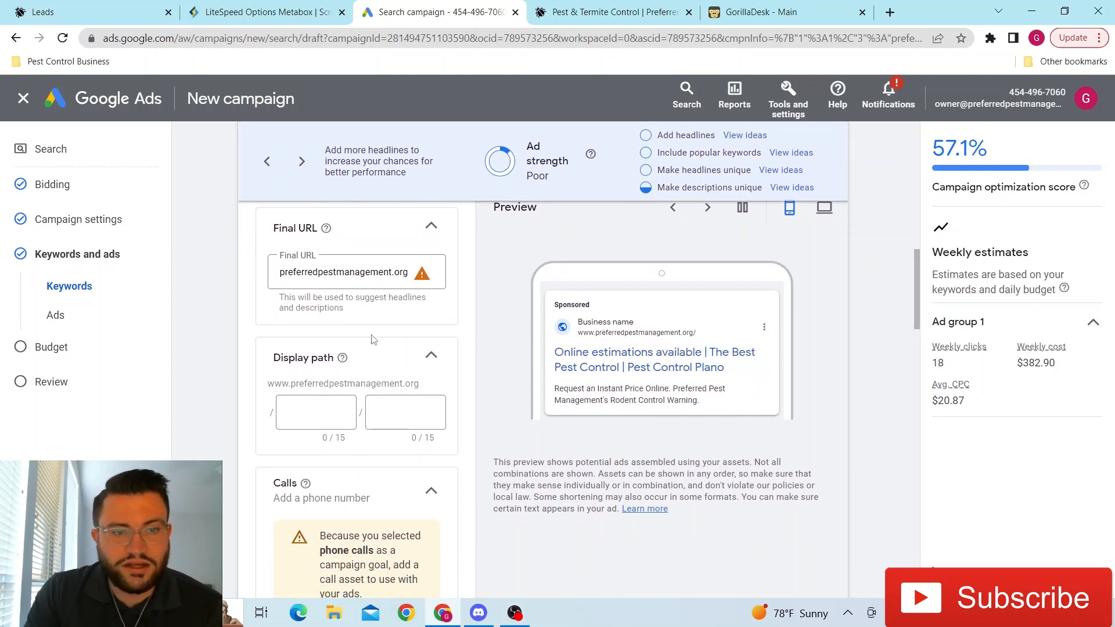
{"action": "left_click_drag", "start_coordinate": [916, 315], "coordinate": [916, 345]}
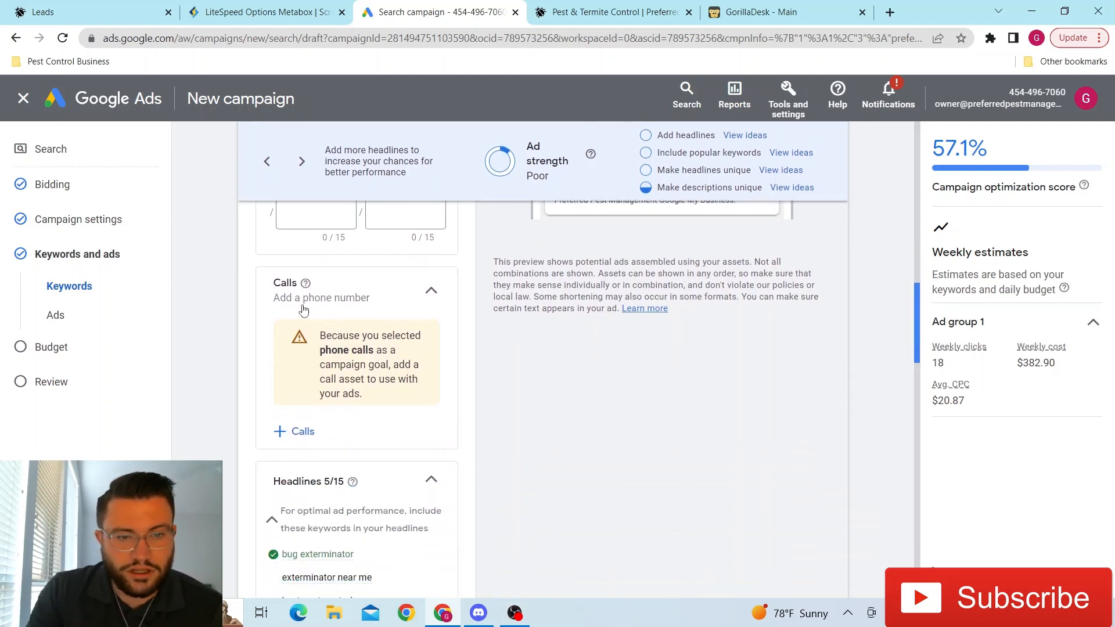
{"action": "left_click", "coordinate": [431, 291]}
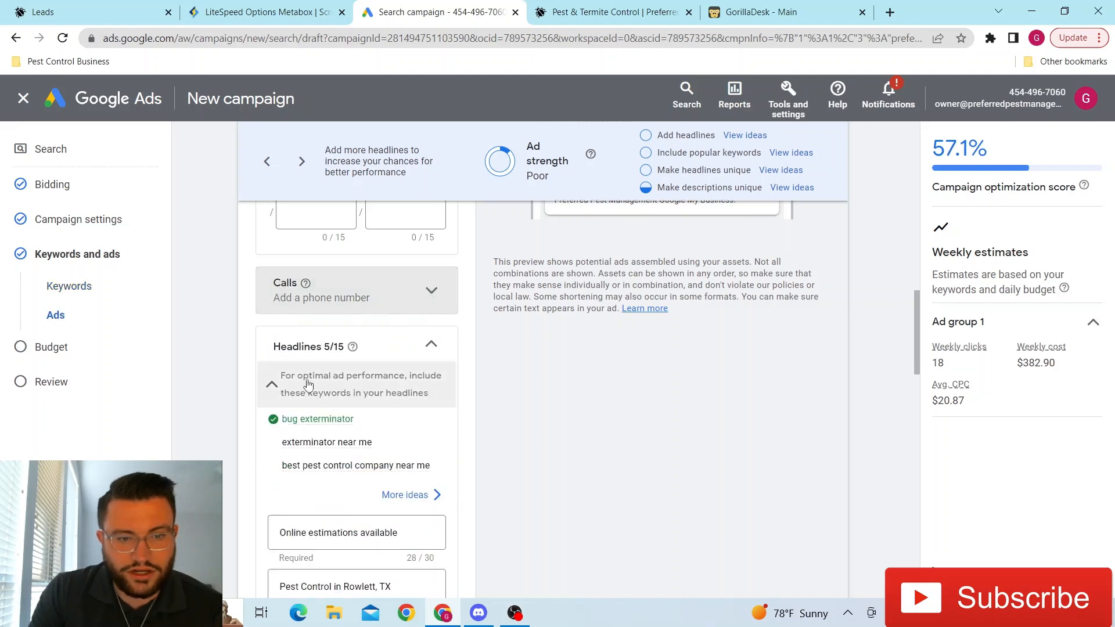
Change the town in the two location headlines to Sachse, giving "Pest Control Sachse" and "Pest Control in Sachse, TX"
{"action": "left_click_drag", "start_coordinate": [916, 338], "coordinate": [913, 375]}
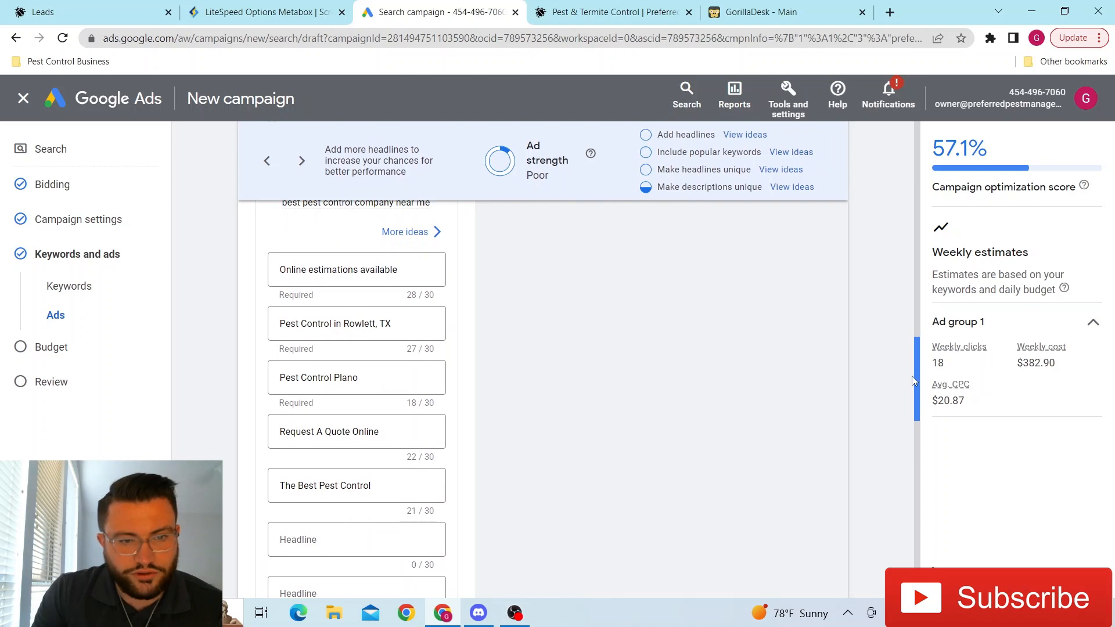
{"action": "double_click", "coordinate": [386, 376]}
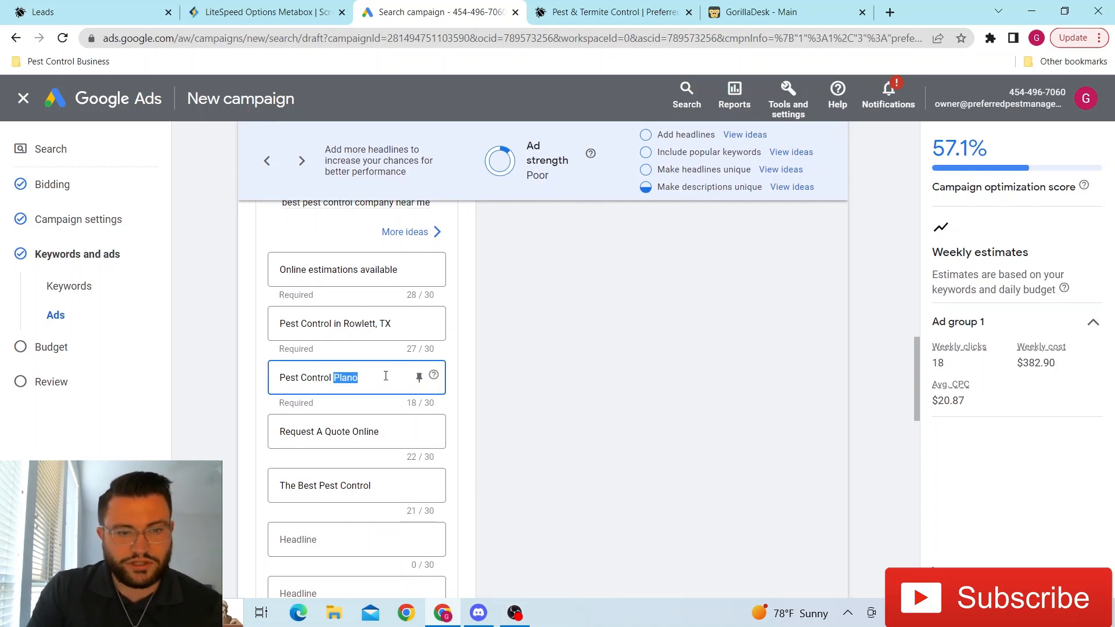
{"action": "key", "text": "BackSpace"}
{"action": "key", "text": "BackSpace"}
{"action": "type", "text": "Sachse"}
{"action": "double_click", "coordinate": [379, 324]}
{"action": "type", "text": "Sachse"}
Replace the first headline, "Online estimations available", with "Get Your Instant Quote Now"
{"action": "left_click", "coordinate": [390, 268]}
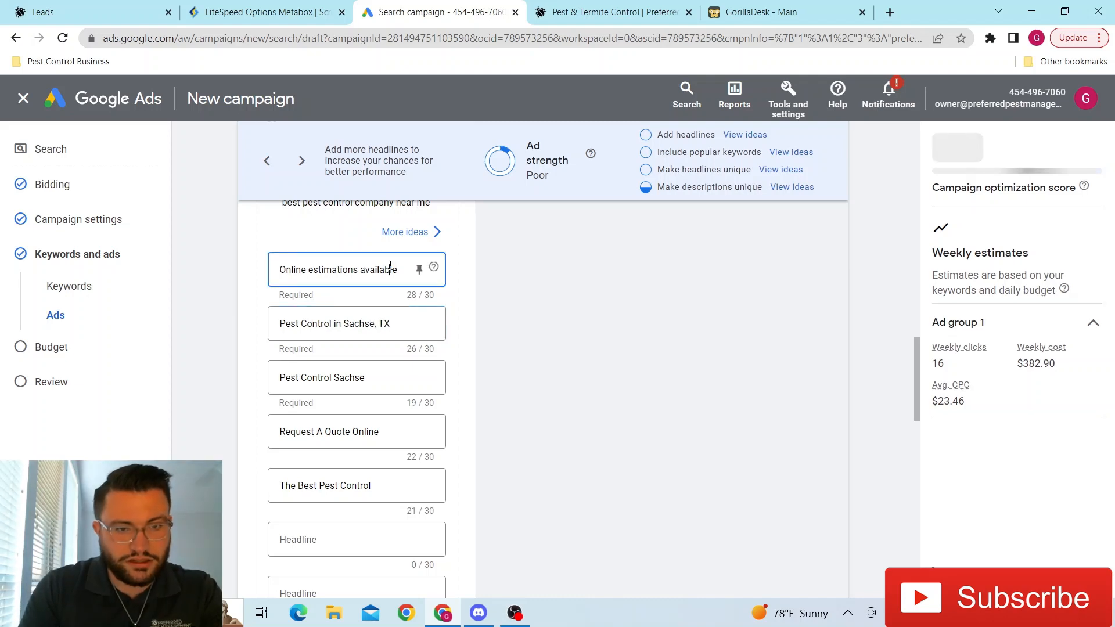
{"action": "triple_click", "coordinate": [390, 268]}
{"action": "type", "text": "Get yo"}
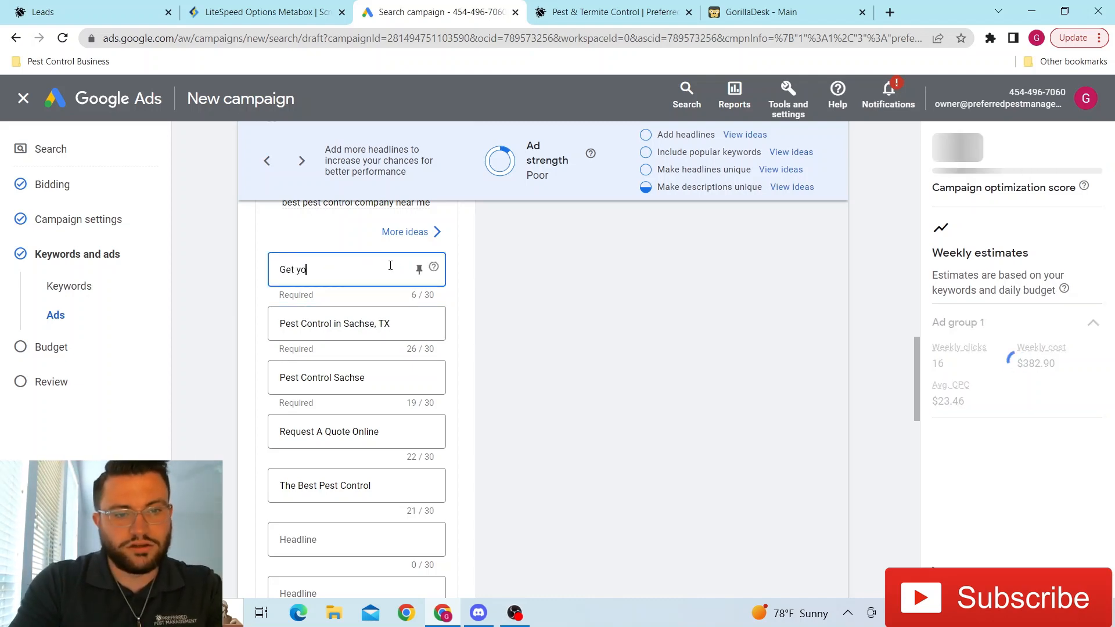
{"action": "key", "text": "BackSpace"}
{"action": "key", "text": "BackSpace"}
{"action": "type", "text": "Your Instant Quote Now"}
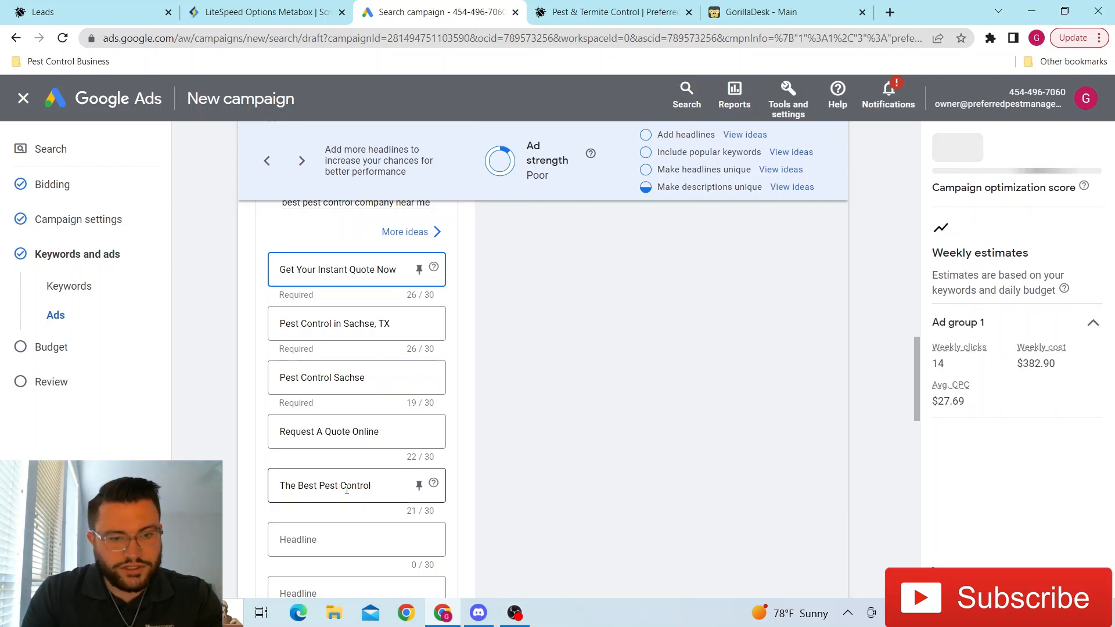
Reword the headline "The Best Pest Control" as "Best Pest Control in Sachse"
{"action": "left_click", "coordinate": [381, 489]}
{"action": "type", "text": "in Sac"}
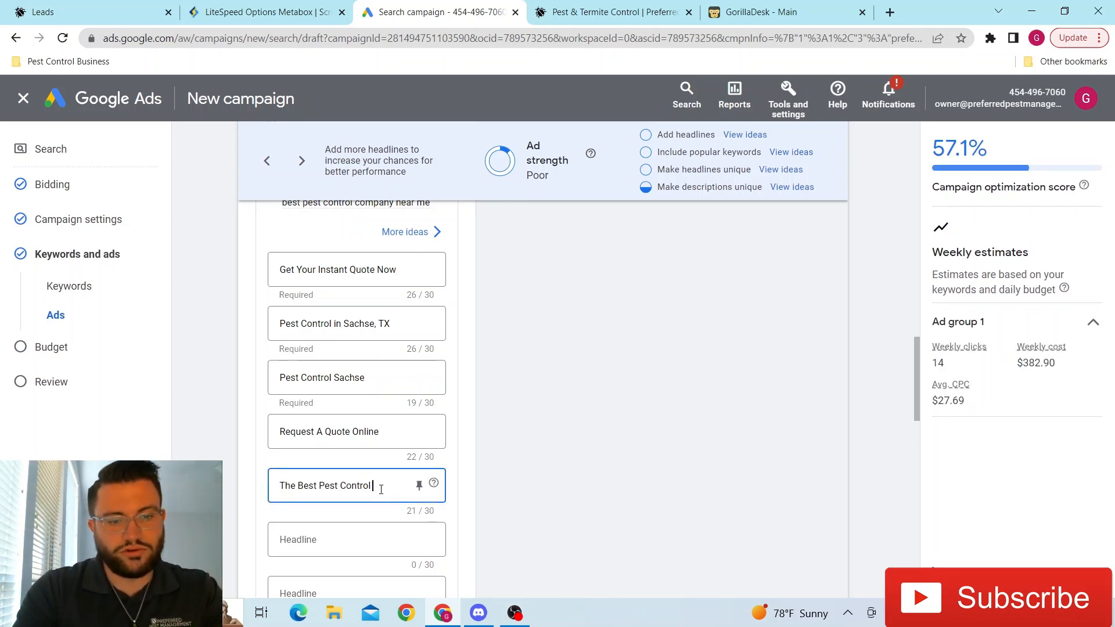
{"action": "type", "text": "hse"}
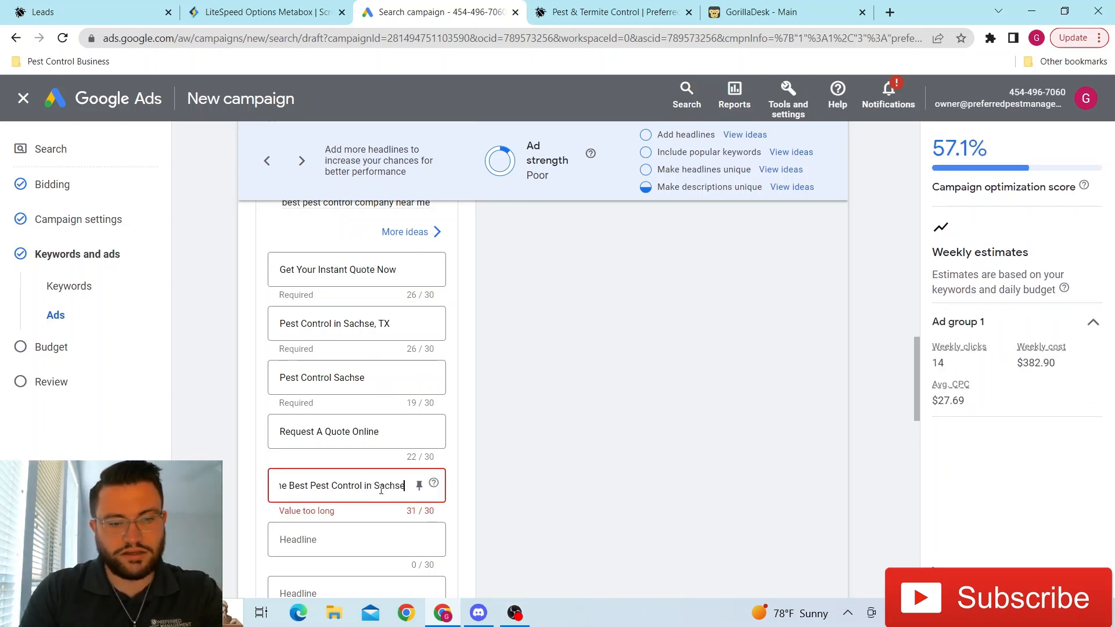
{"action": "left_click", "coordinate": [322, 487]}
{"action": "key", "text": "Left"}
{"action": "key", "text": "Left"}
{"action": "key", "text": "Left"}
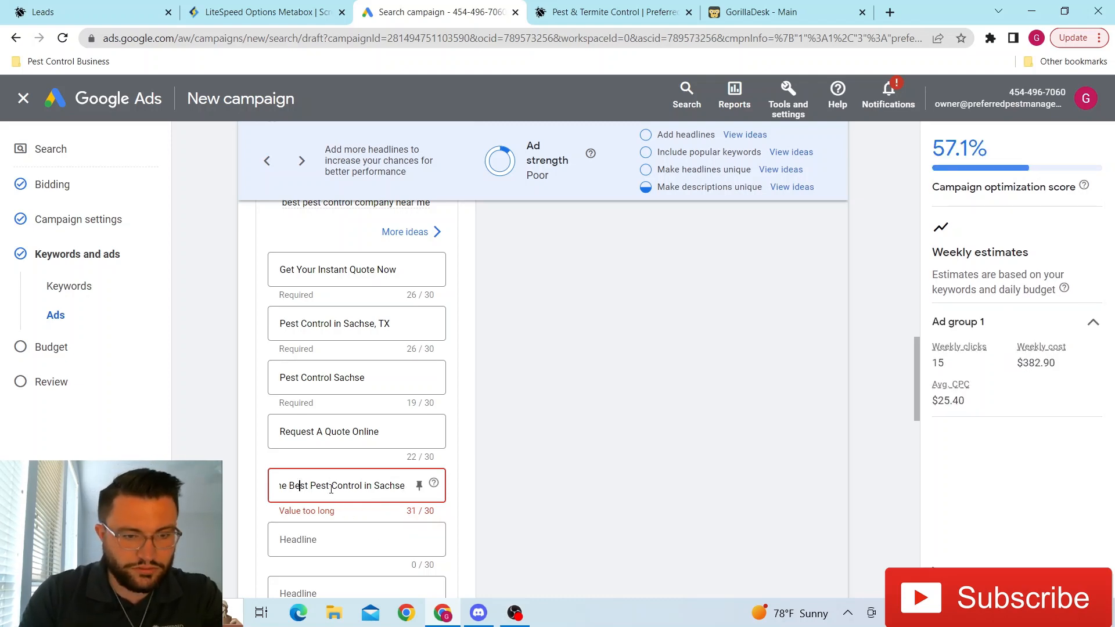
{"action": "key", "text": "BackSpace"}
{"action": "key", "text": "BackSpace"}
{"action": "key", "text": "BackSpace"}
{"action": "key", "text": "BackSpace"}
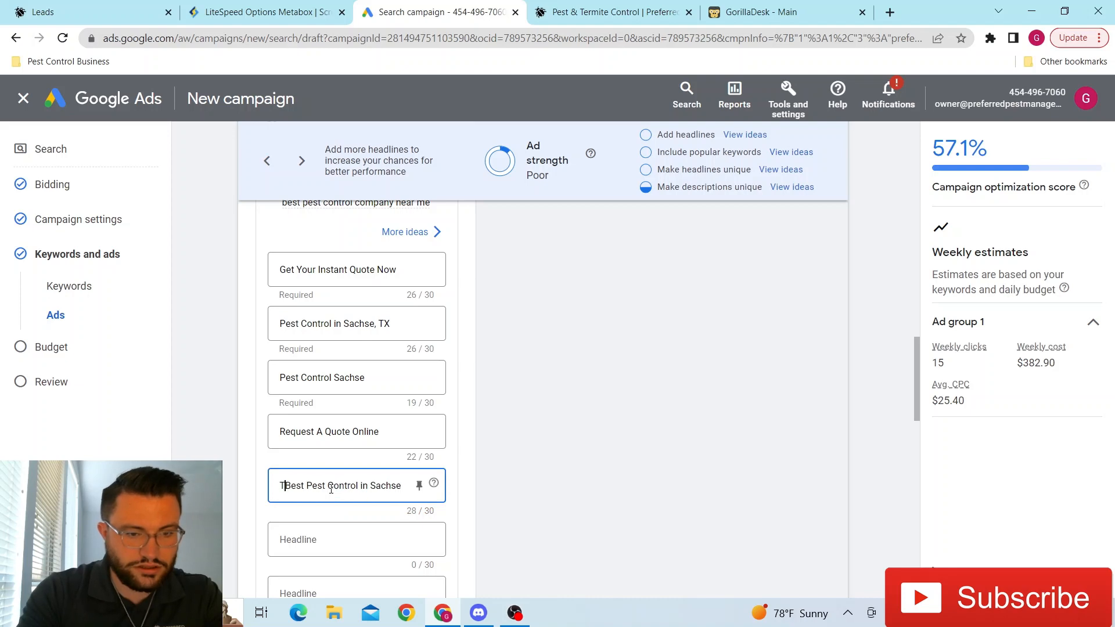
Fill the first empty headline with "Get First Treatment For $99", keeping it within the 30-character limit
{"action": "left_click", "coordinate": [351, 546]}
{"action": "type", "text": "Get $"}
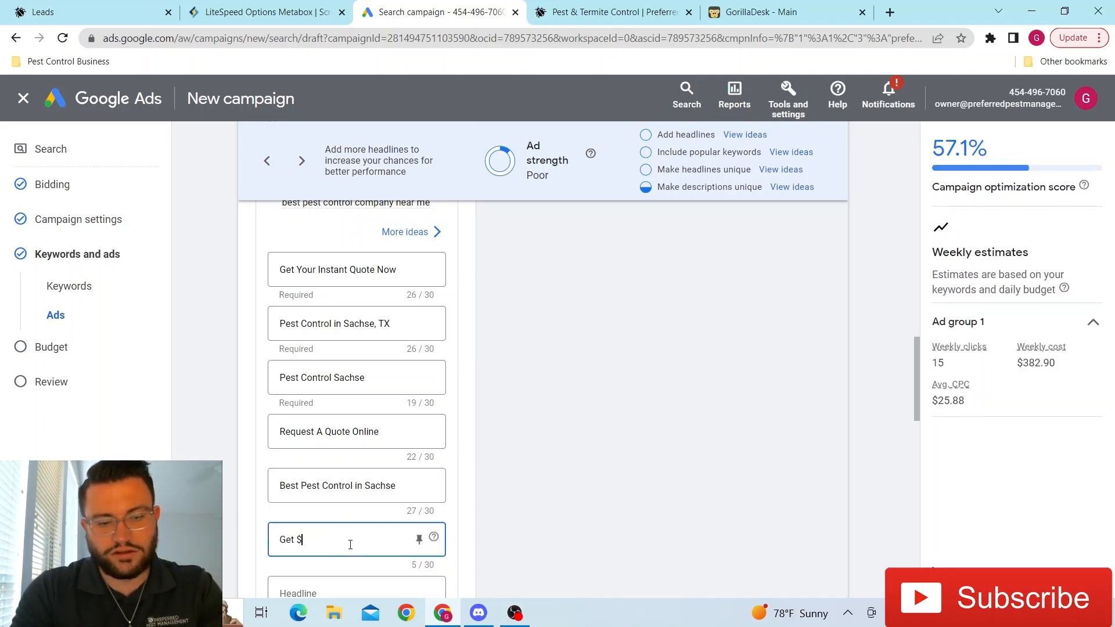
{"action": "type", "text": "49"}
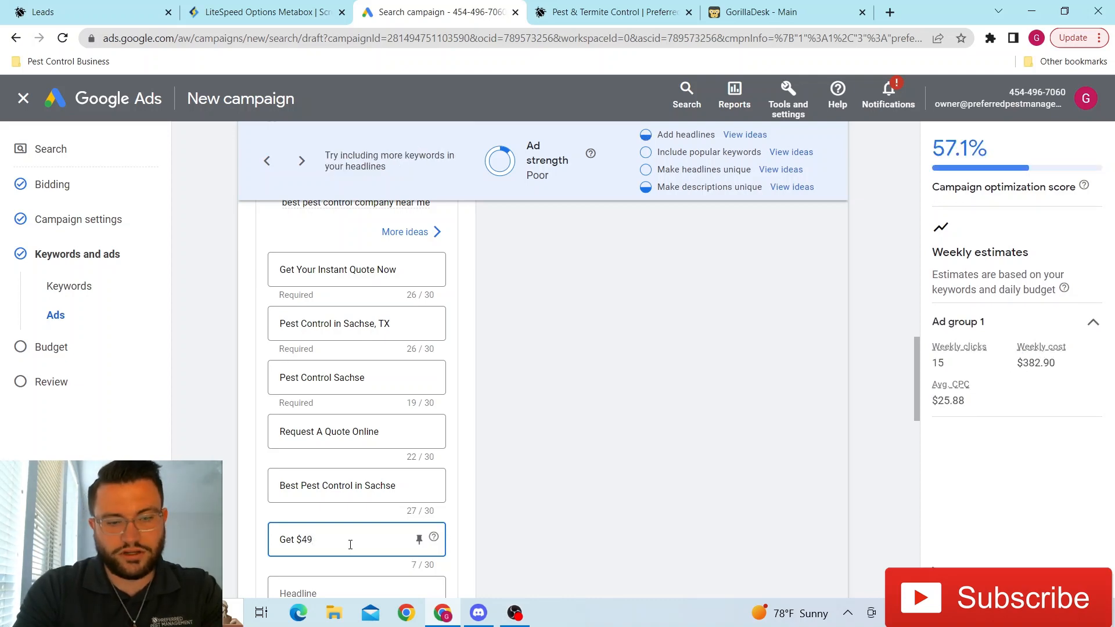
{"action": "key", "text": "BackSpace"}
{"action": "key", "text": "BackSpace"}
{"action": "type", "text": "Your"}
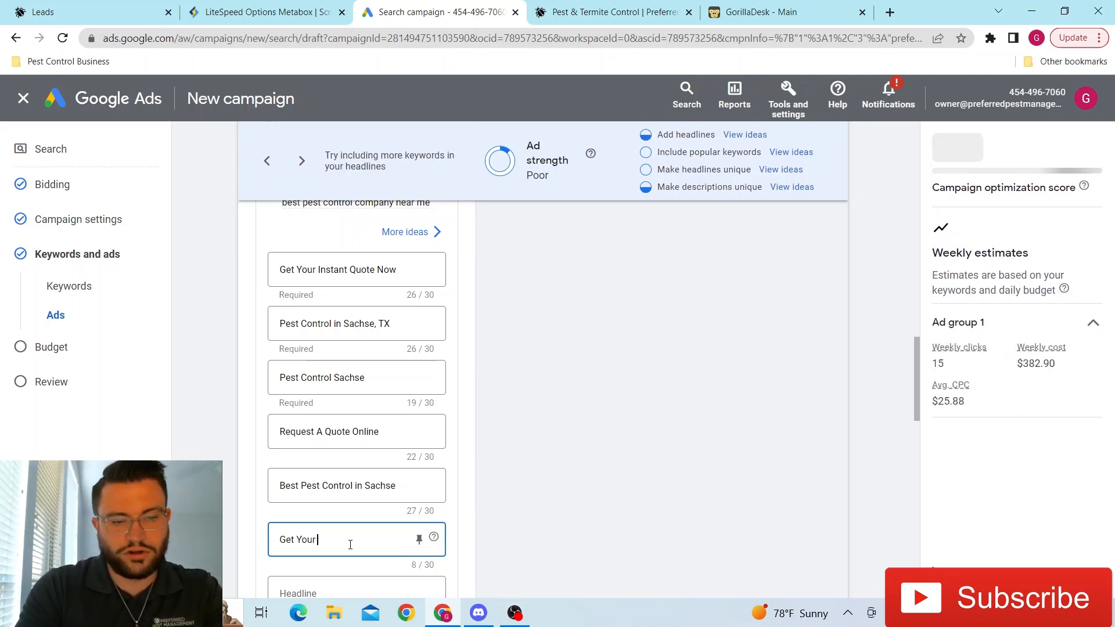
{"action": "type", "text": " First Treatme"}
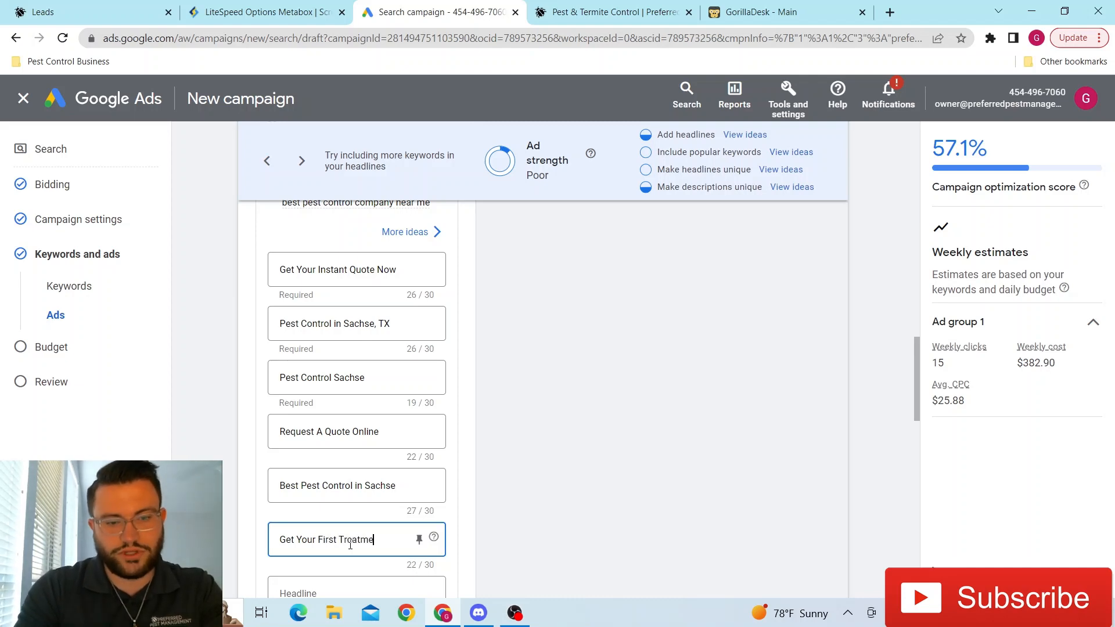
{"action": "type", "text": "nt For"}
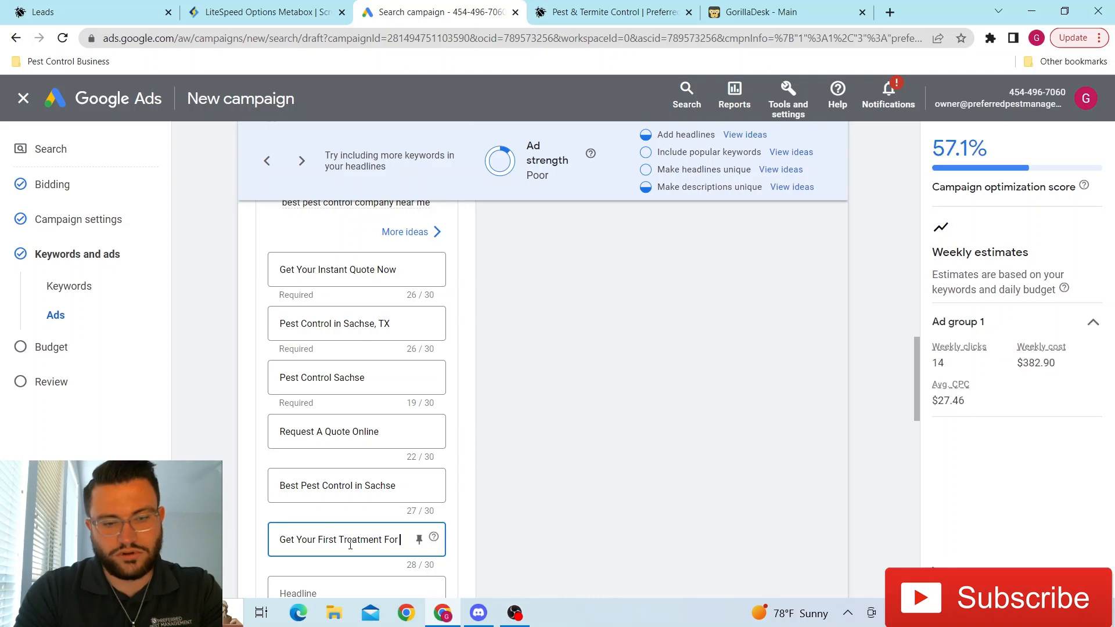
{"action": "type", "text": "$"}
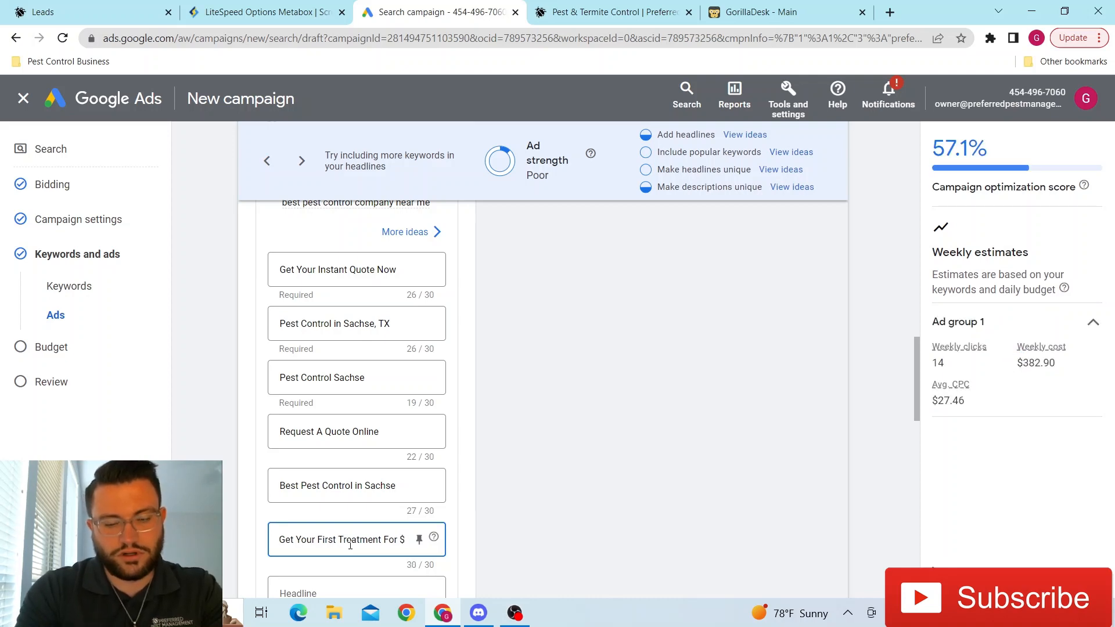
{"action": "type", "text": "99"}
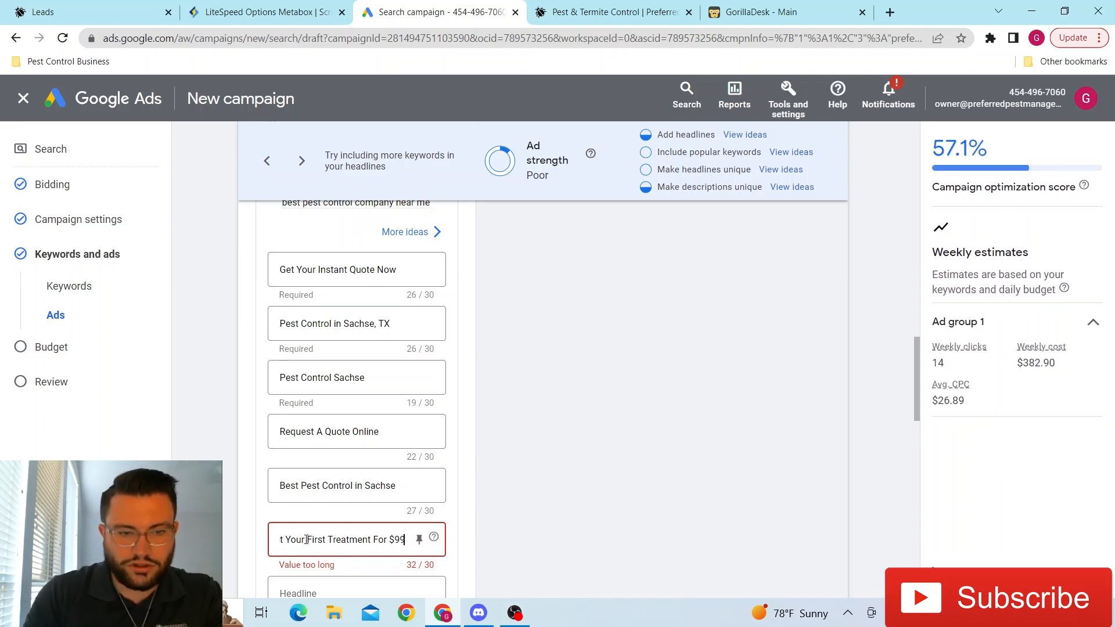
{"action": "key", "text": "BackSpace"}
{"action": "key", "text": "BackSpace"}
{"action": "key", "text": "BackSpace"}
{"action": "key", "text": "BackSpace"}
{"action": "key", "text": "BackSpace"}
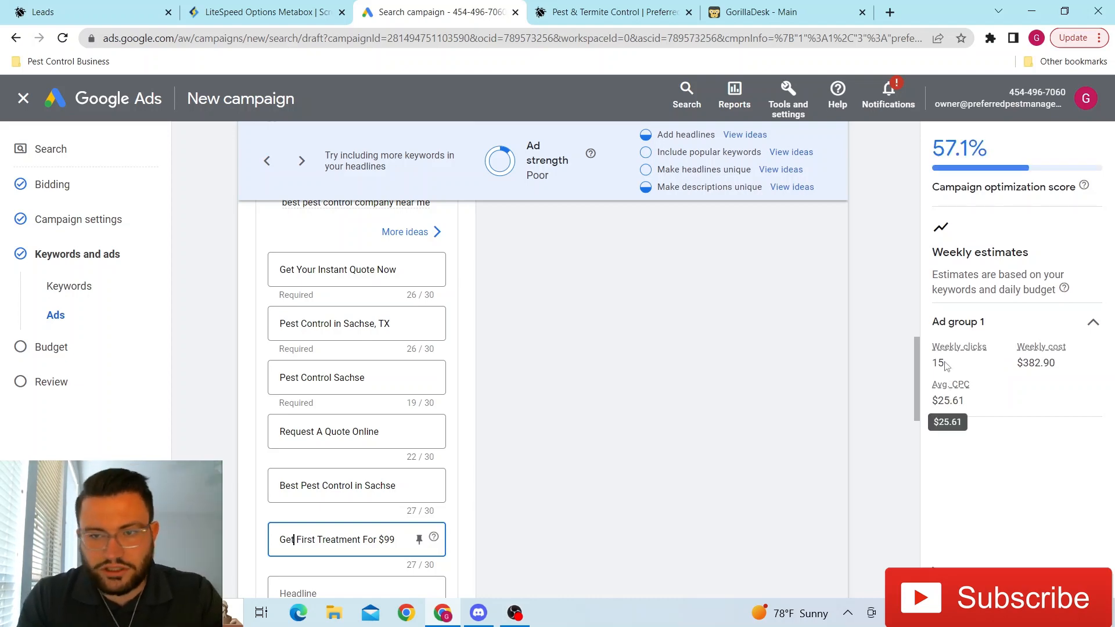
{"action": "left_click", "coordinate": [874, 457]}
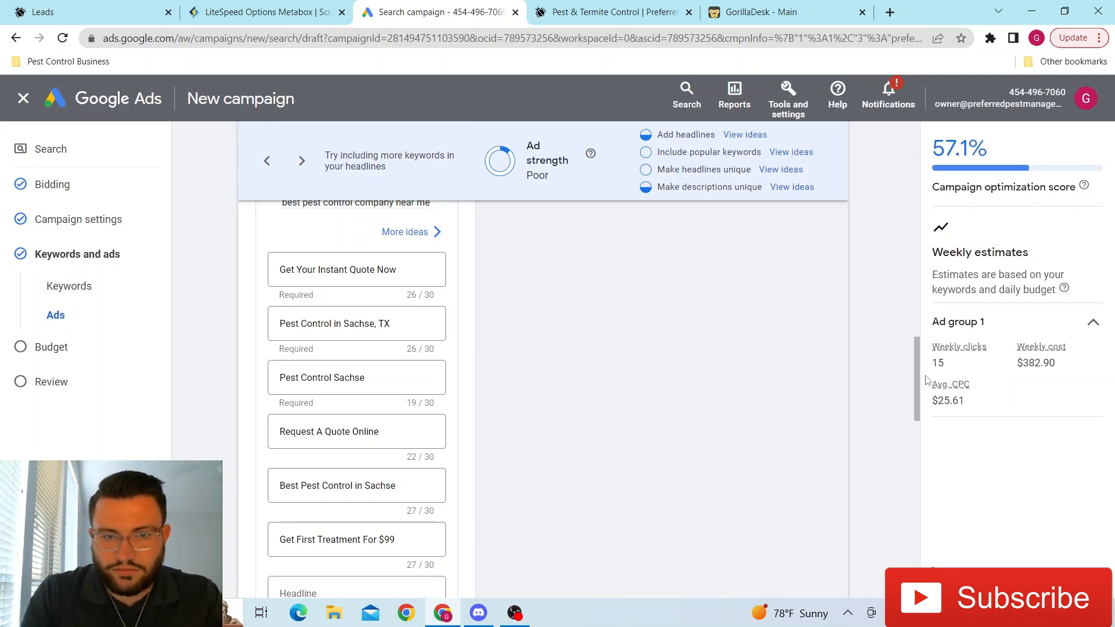
Clear the three prefilled ad descriptions
{"action": "left_click_drag", "start_coordinate": [918, 372], "coordinate": [912, 451]}
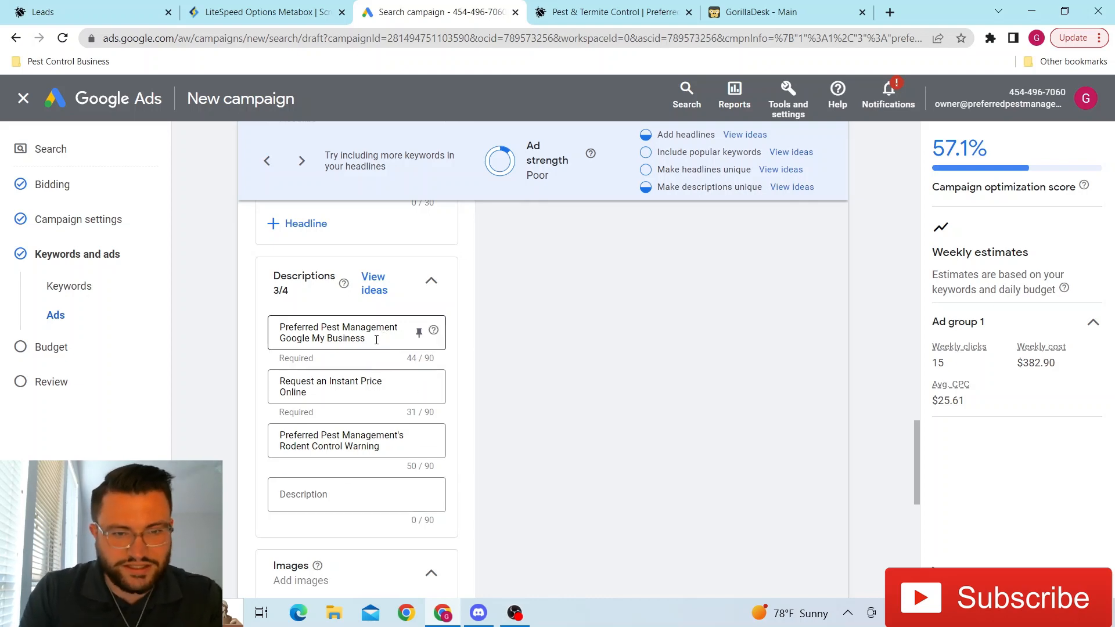
{"action": "triple_click", "coordinate": [395, 339]}
{"action": "key", "text": "BackSpace"}
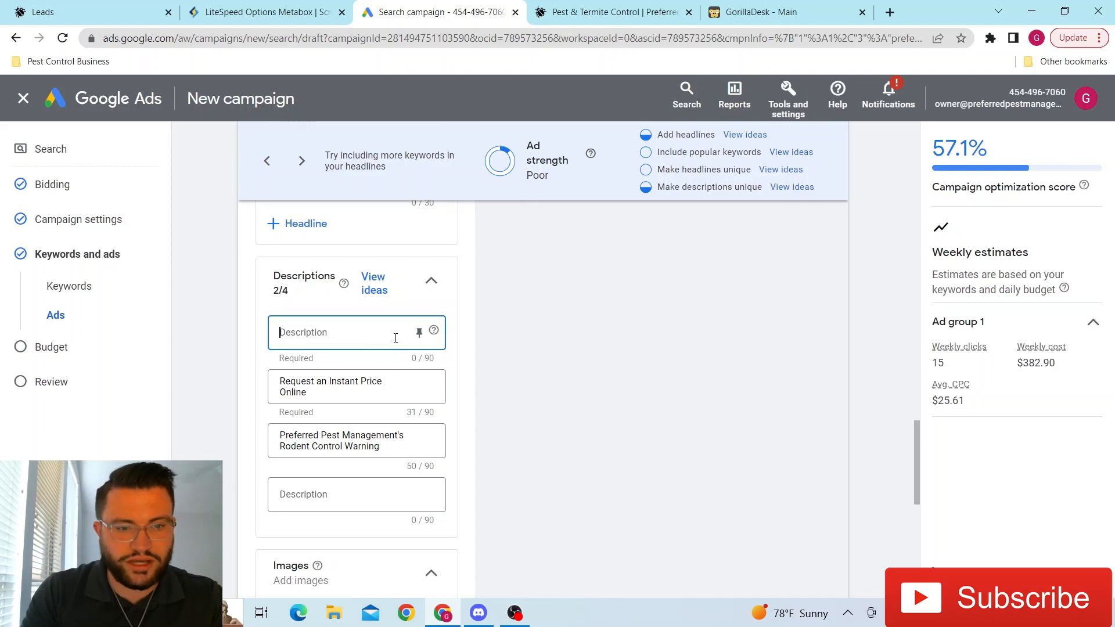
{"action": "triple_click", "coordinate": [380, 383]}
{"action": "key", "text": "BackSpace"}
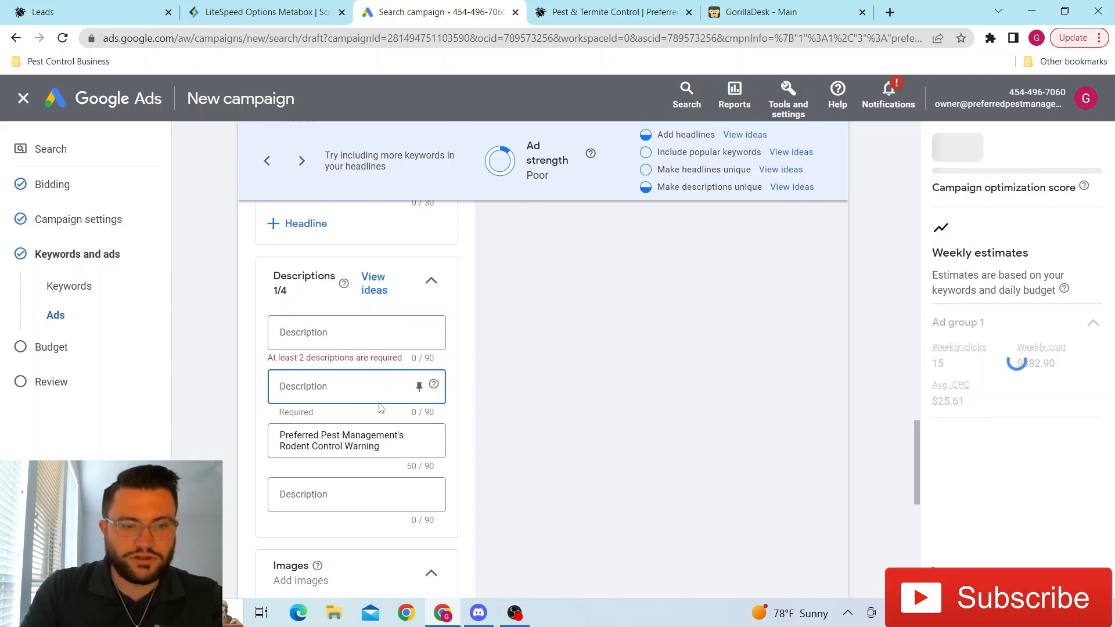
{"action": "triple_click", "coordinate": [389, 443]}
{"action": "key", "text": "BackSpace"}
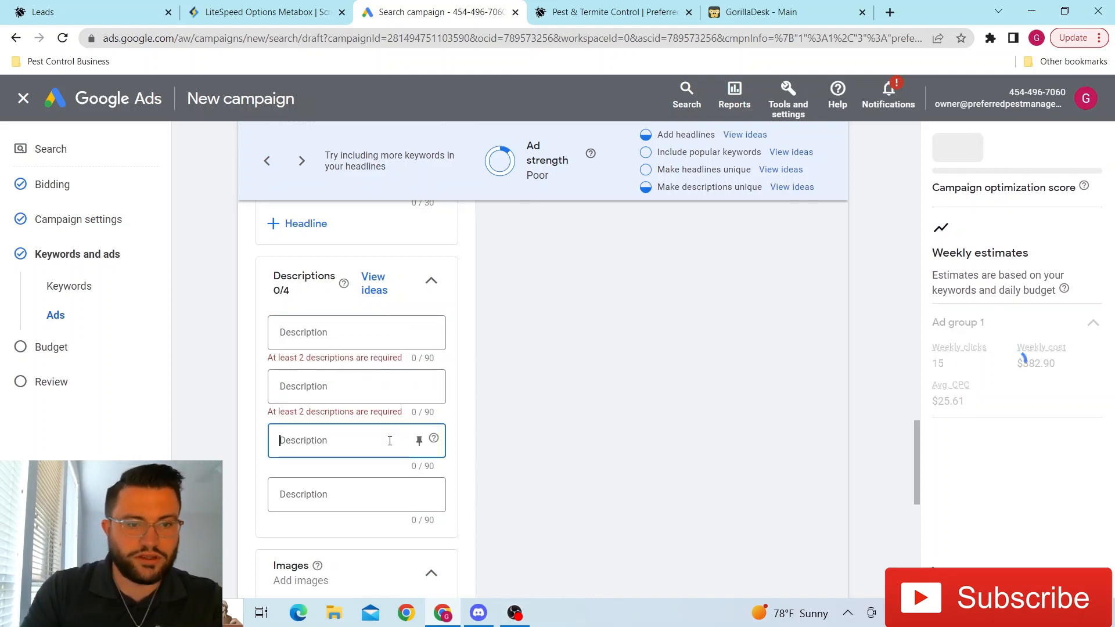
Write the first ad description: "Attention Sachse residents! Get your first pest control treatment for just $99."
{"action": "left_click", "coordinate": [317, 344]}
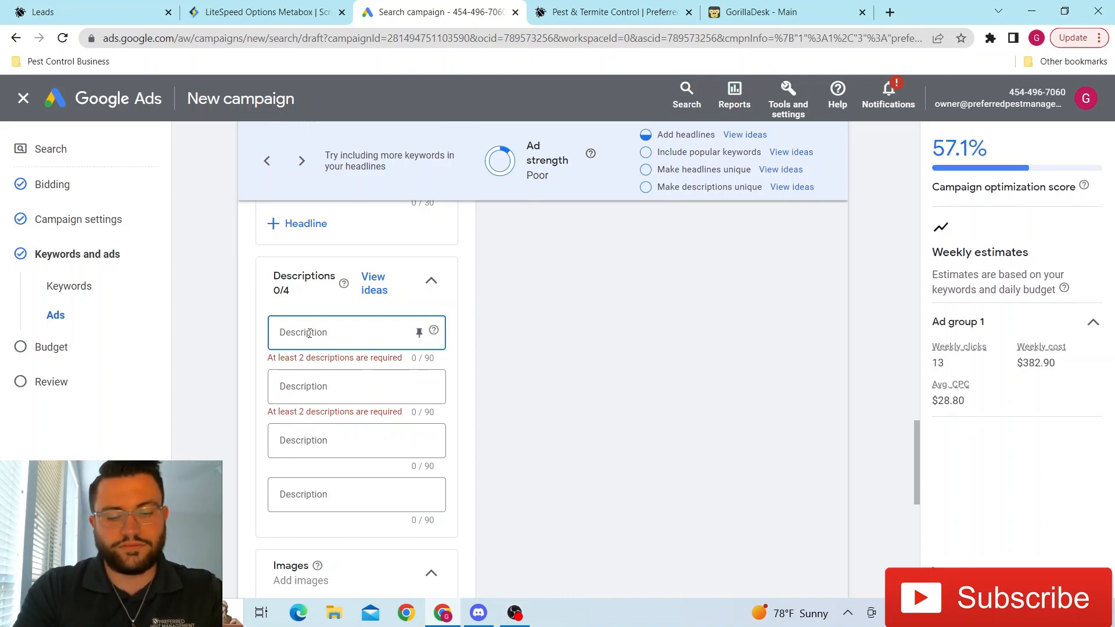
{"action": "type", "text": "A"}
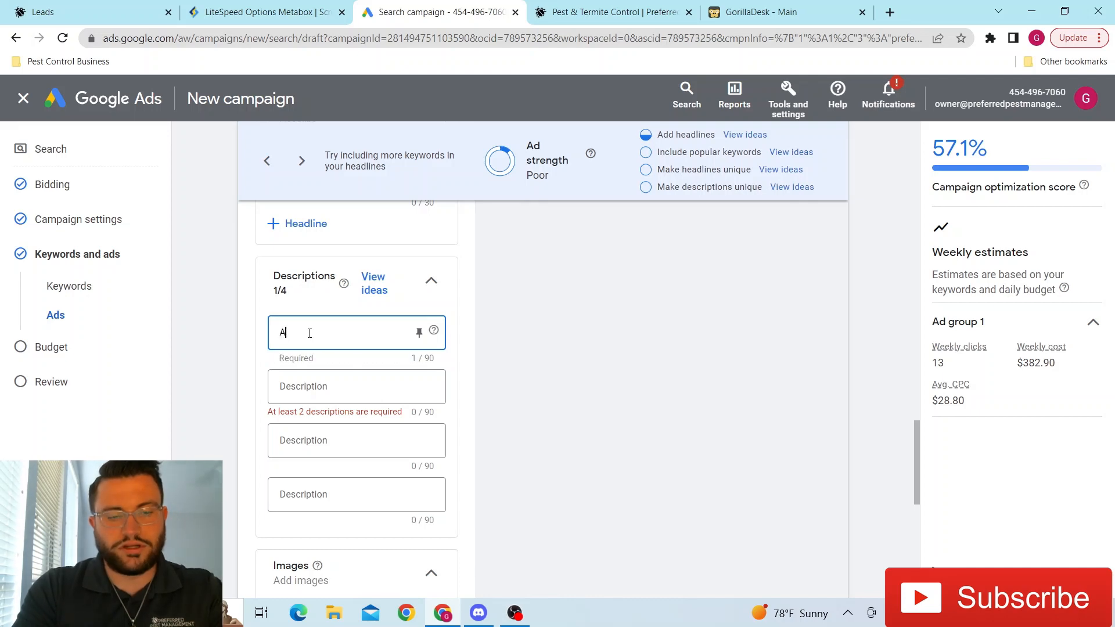
{"action": "type", "text": "ttention Sach"}
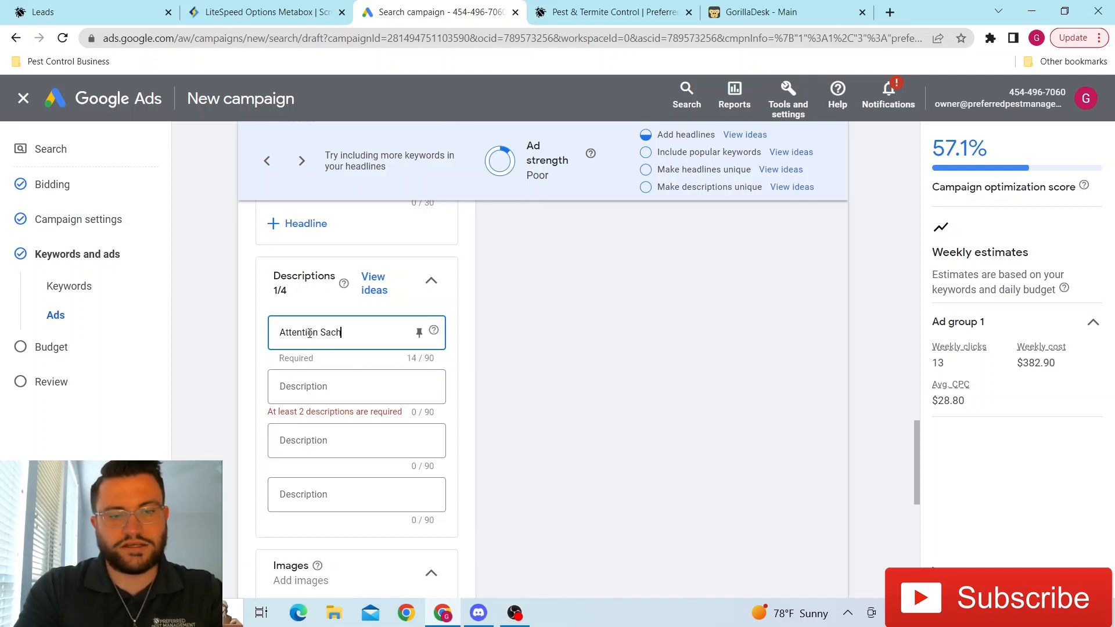
{"action": "type", "text": "se residents!"}
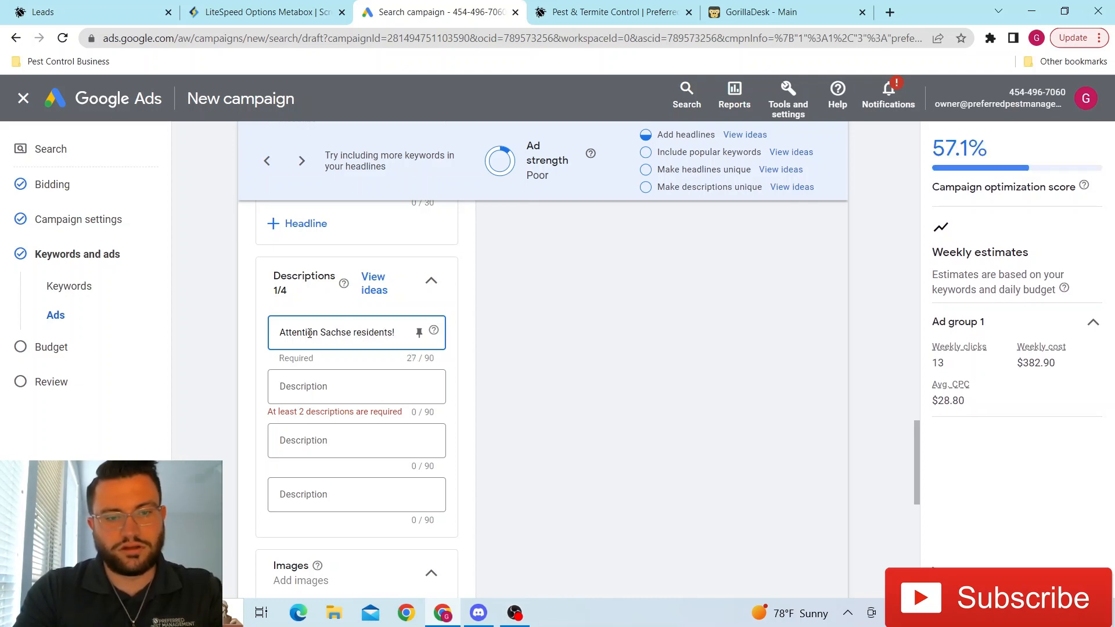
{"action": "type", "text": " E Get your"}
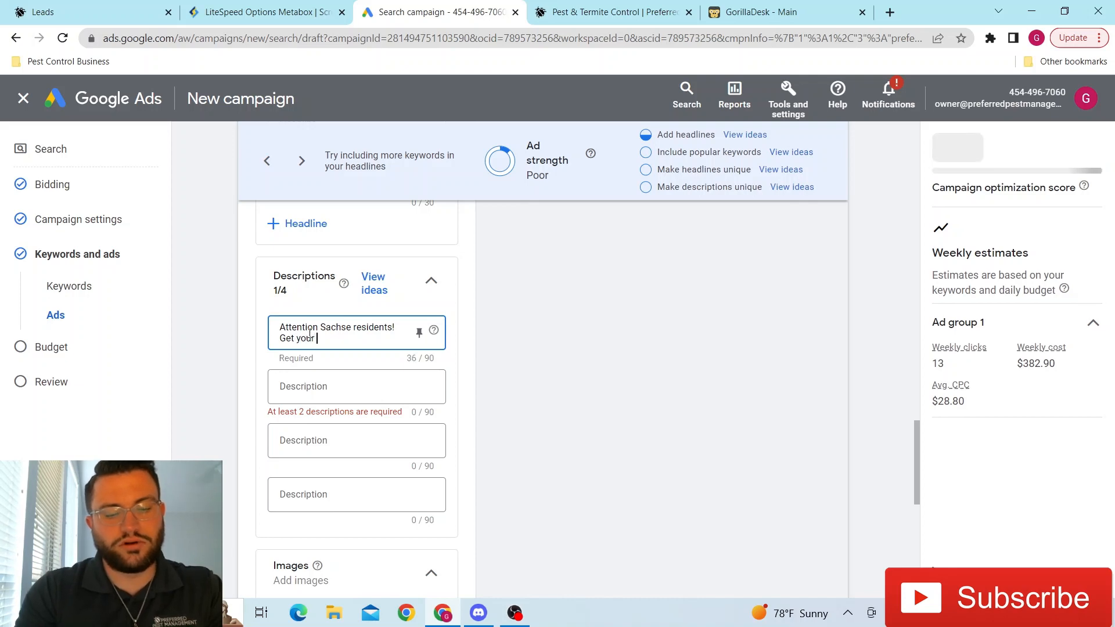
{"action": "type", "text": " first pest control treatment for "}
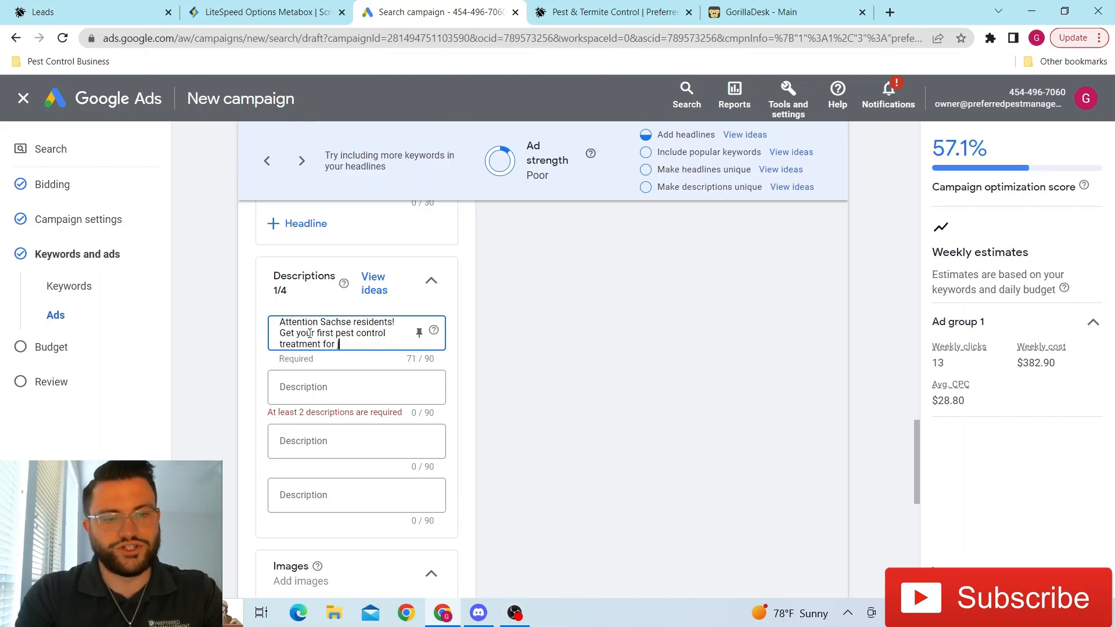
{"action": "type", "text": "just $99."}
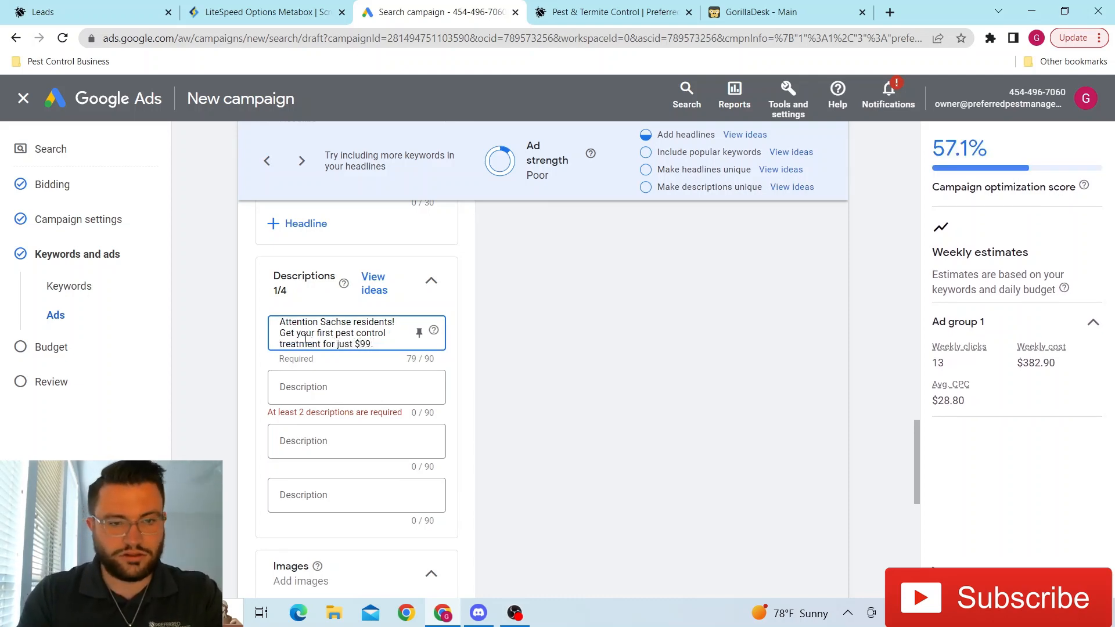
Write the second ad description: "Preferred Pest Management, Preferred for a reason."
{"action": "left_click", "coordinate": [298, 386]}
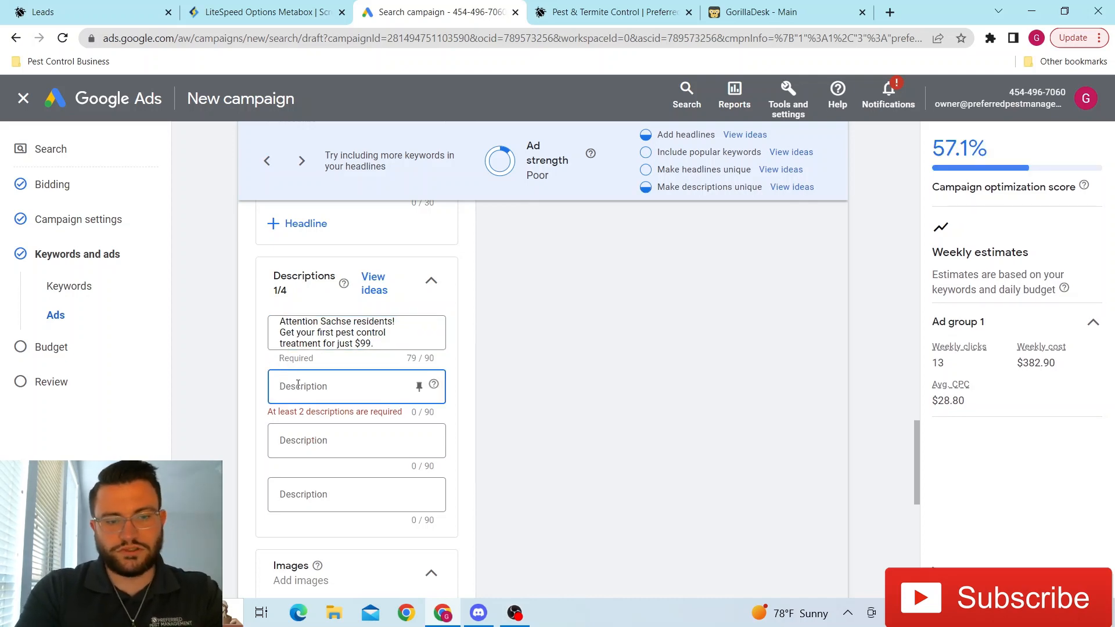
{"action": "type", "text": "Preferred Pest Management"}
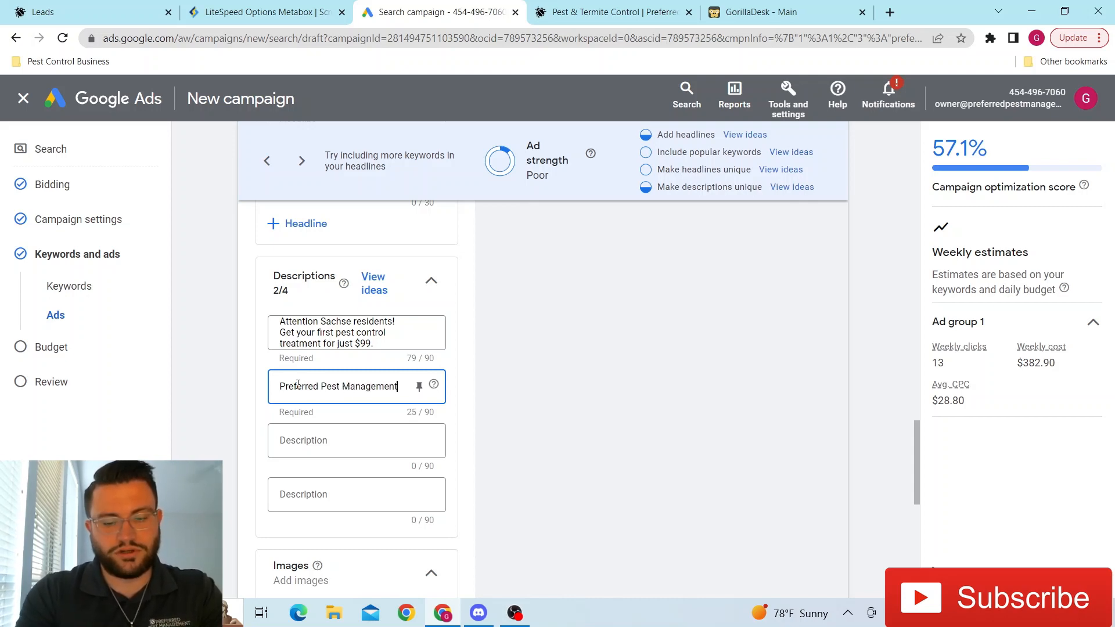
{"action": "type", "text": ", Preferred"}
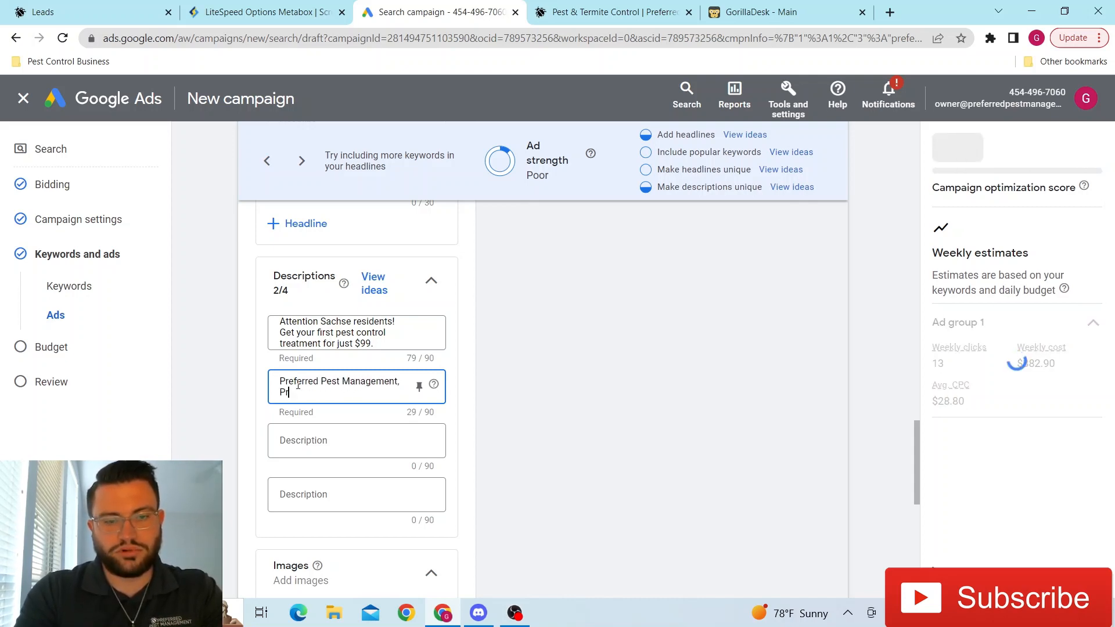
{"action": "type", "text": " for a a"}
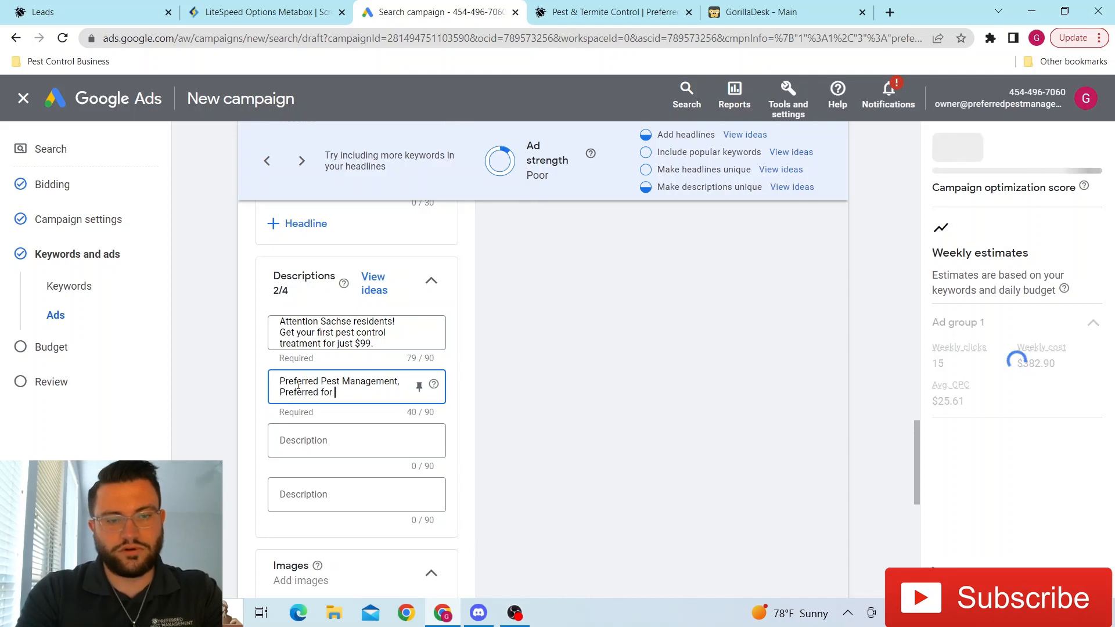
{"action": "key", "text": "BackSpace"}
{"action": "type", "text": "reason"}
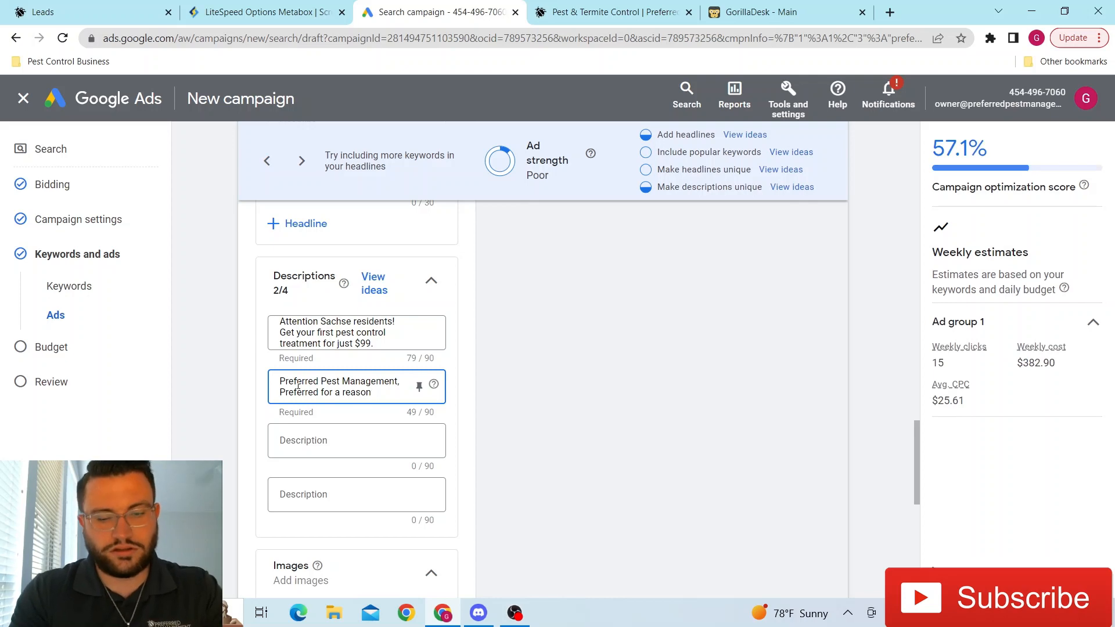
{"action": "type", "text": "."}
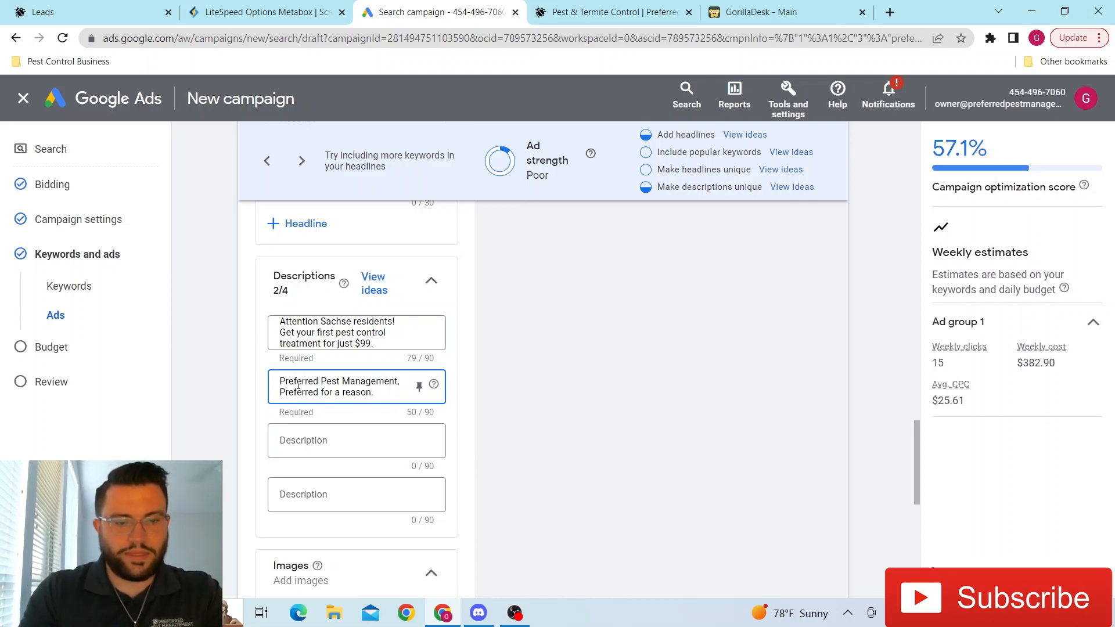
Write the third ad description: "Keeping Sachse homes pest free since 2020"
{"action": "left_click", "coordinate": [303, 441]}
{"action": "type", "text": "K"}
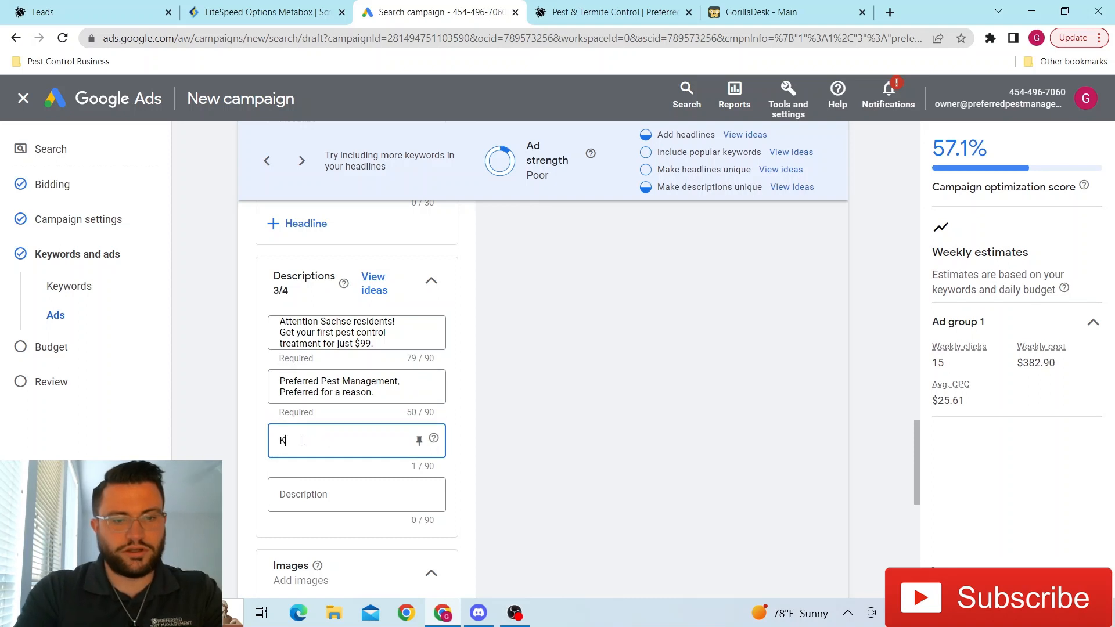
{"action": "type", "text": "eeping Sachse"}
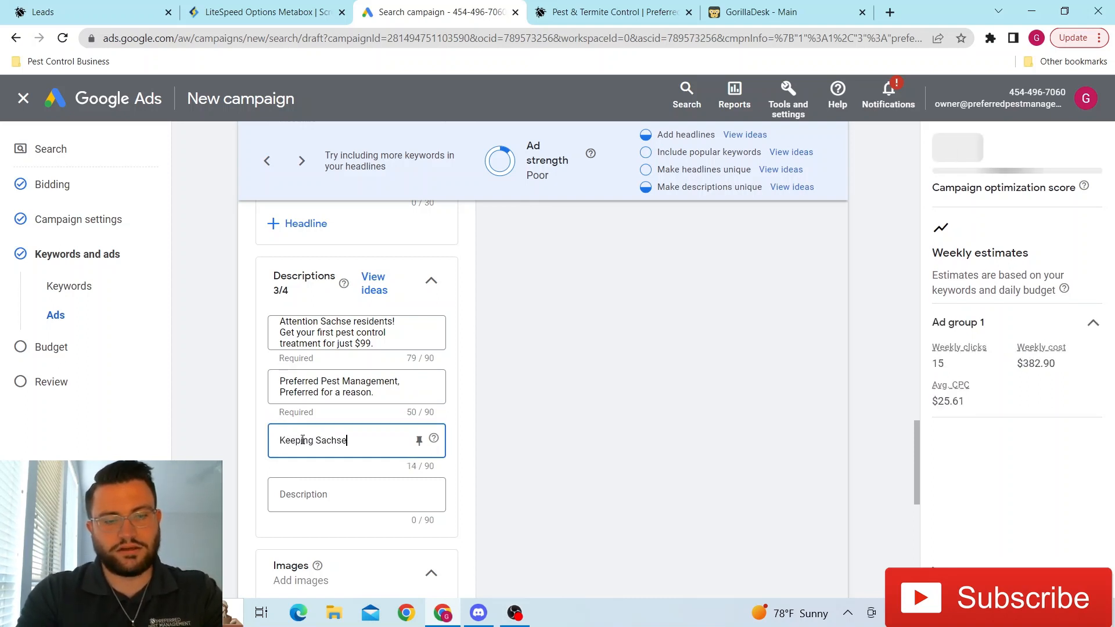
{"action": "type", "text": ", "}
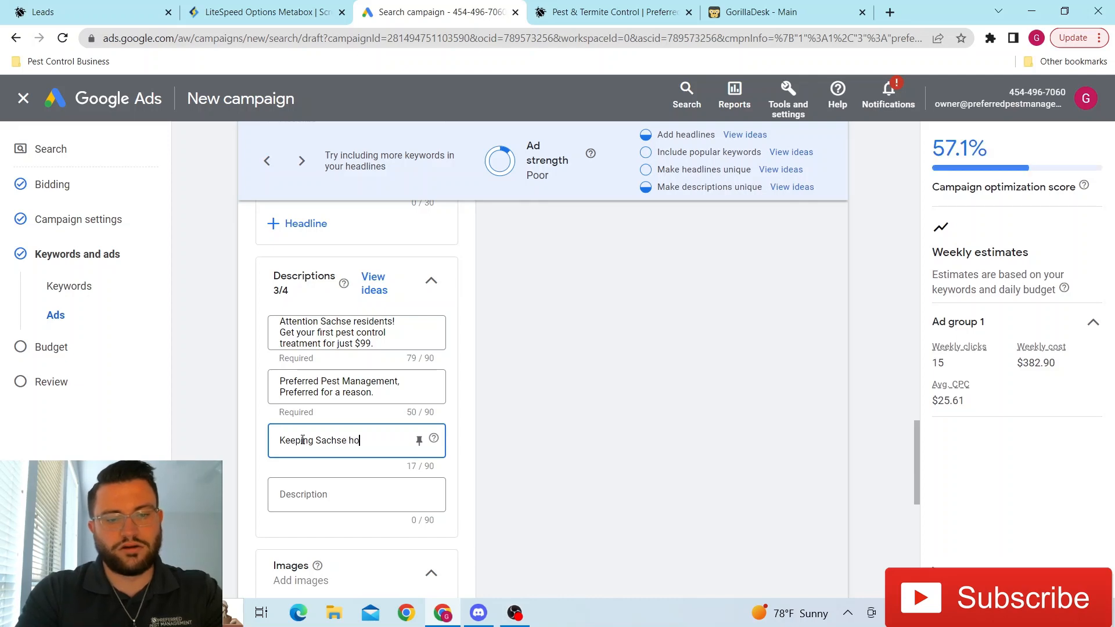
{"action": "type", "text": "homes pest free sinc"}
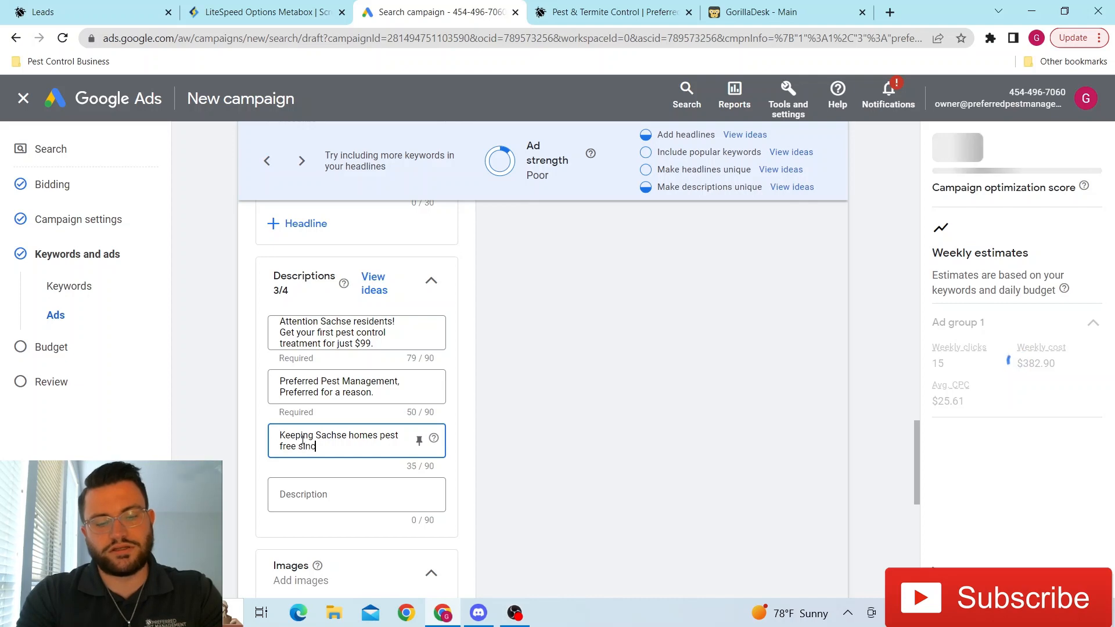
{"action": "type", "text": "e 2020"}
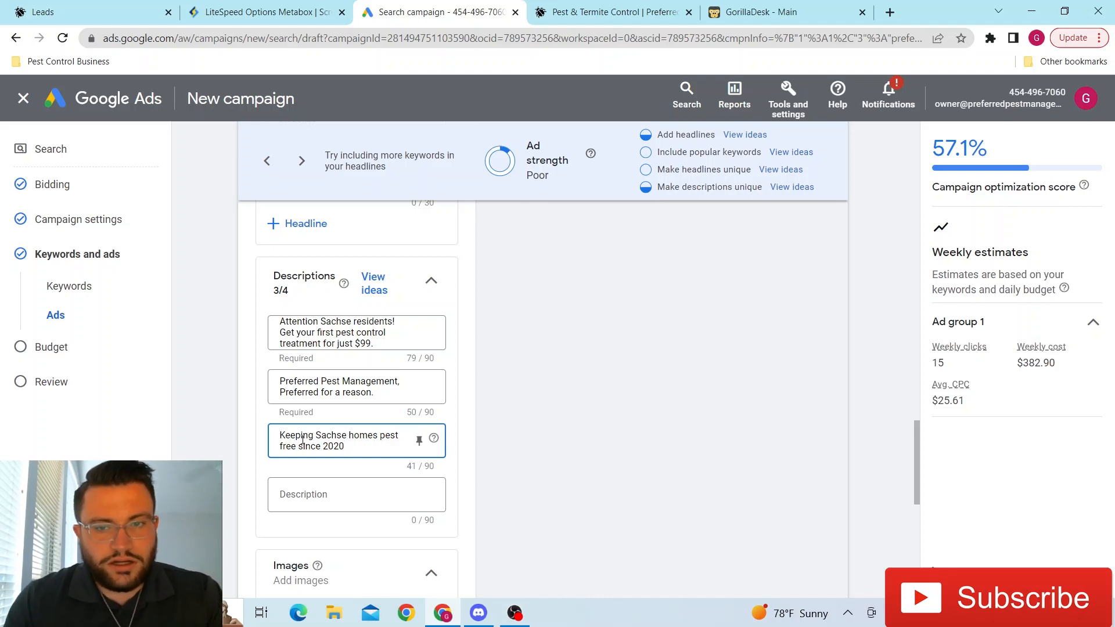
Replace the fourth ad headline, "Request A Quote Online", with the copied headline "Get First Treatment For $99"
{"action": "left_click_drag", "start_coordinate": [919, 468], "coordinate": [889, 513]}
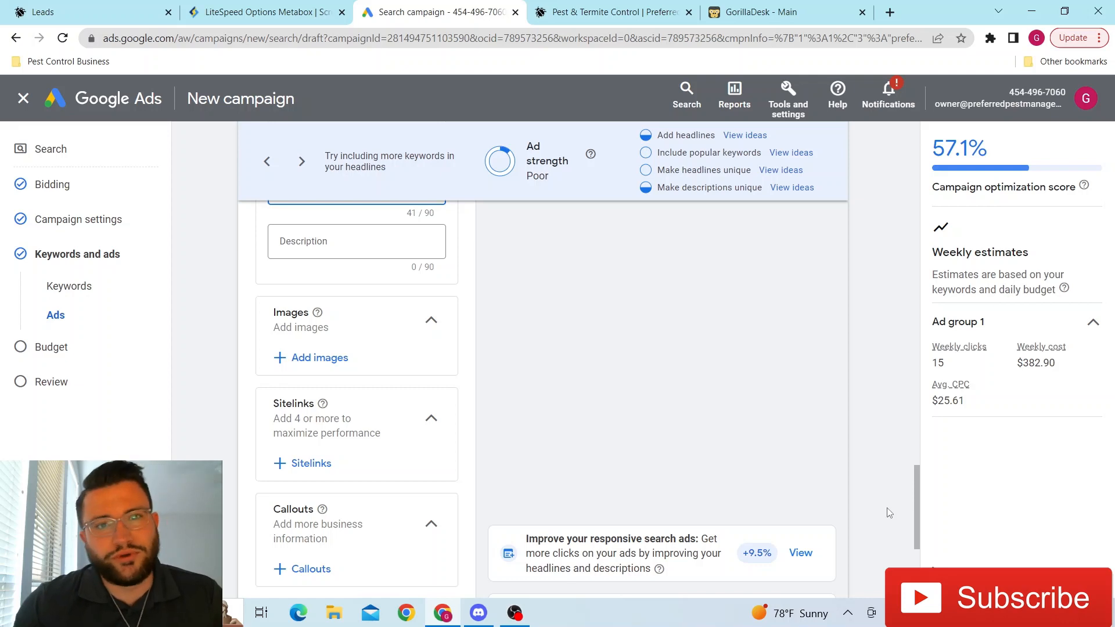
{"action": "left_click_drag", "start_coordinate": [910, 520], "coordinate": [933, 287]}
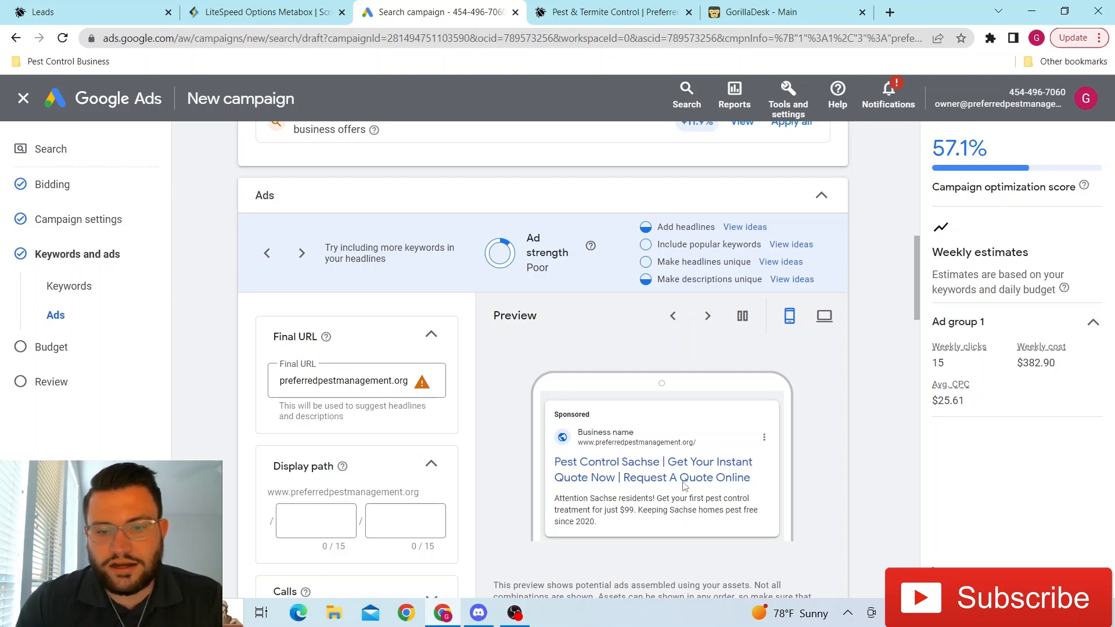
{"action": "left_click_drag", "start_coordinate": [918, 296], "coordinate": [916, 398]}
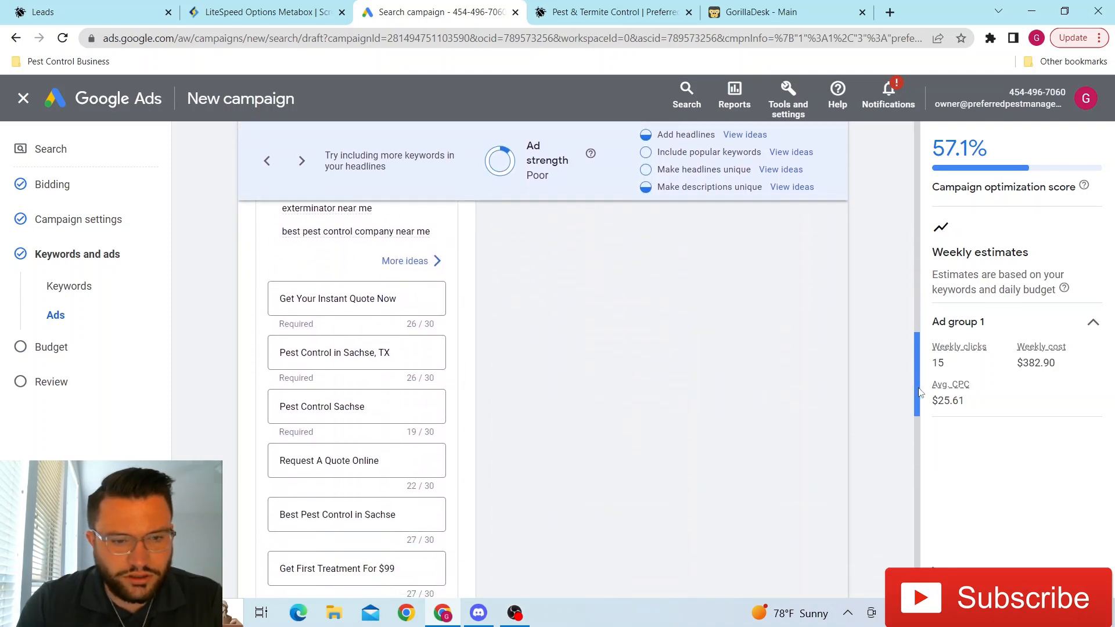
{"action": "triple_click", "coordinate": [324, 443]}
{"action": "key", "text": "BackSpace"}
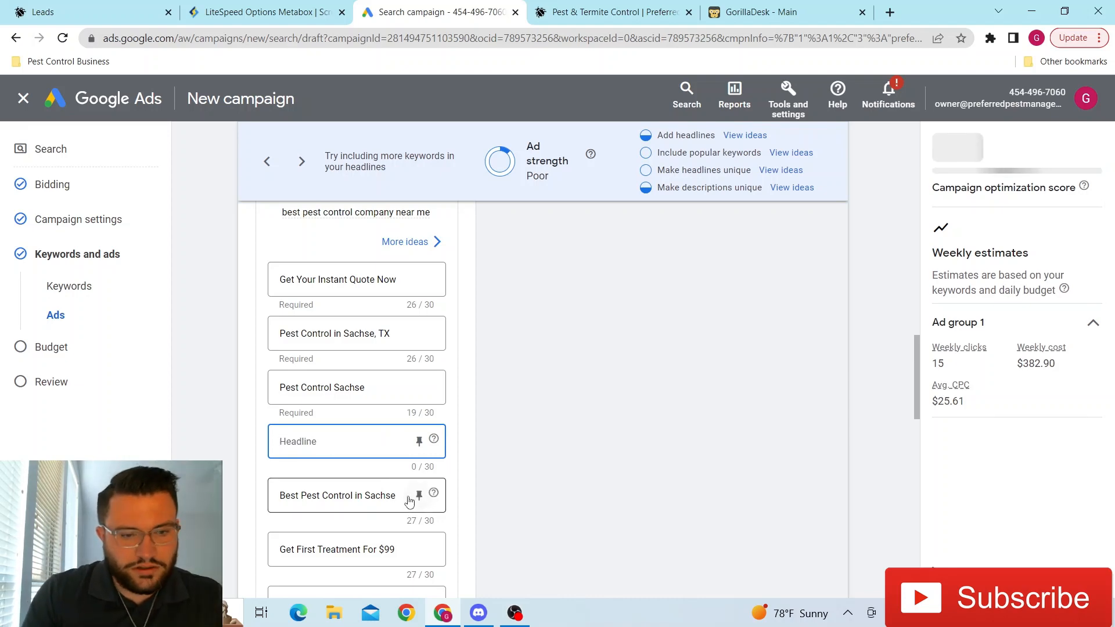
{"action": "triple_click", "coordinate": [383, 544]}
{"action": "key", "text": "ctrl+c"}
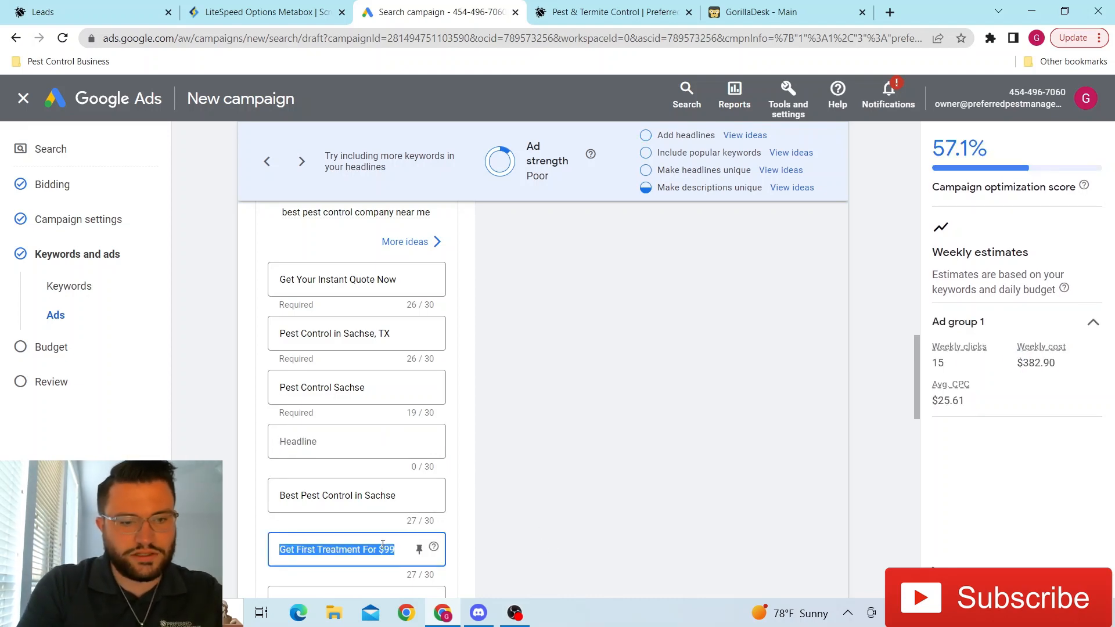
{"action": "left_click", "coordinate": [349, 441]}
{"action": "key", "text": "ctrl+v"}
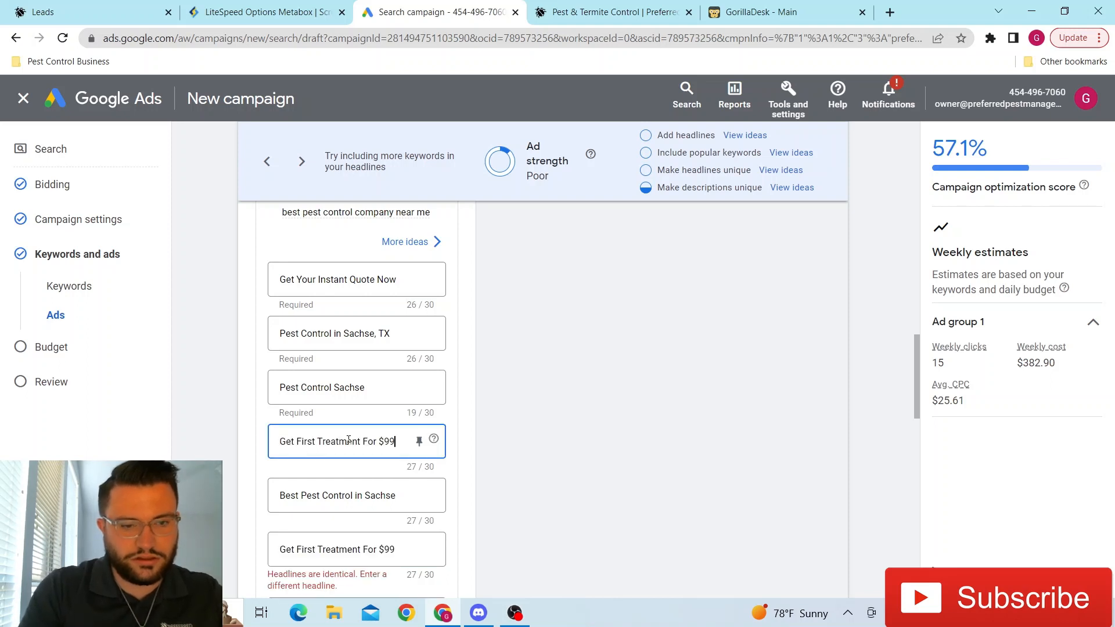
Clear the duplicate "Get First Treatment For $99" headline below "Best Pest Control in Sachse"
{"action": "triple_click", "coordinate": [350, 557]}
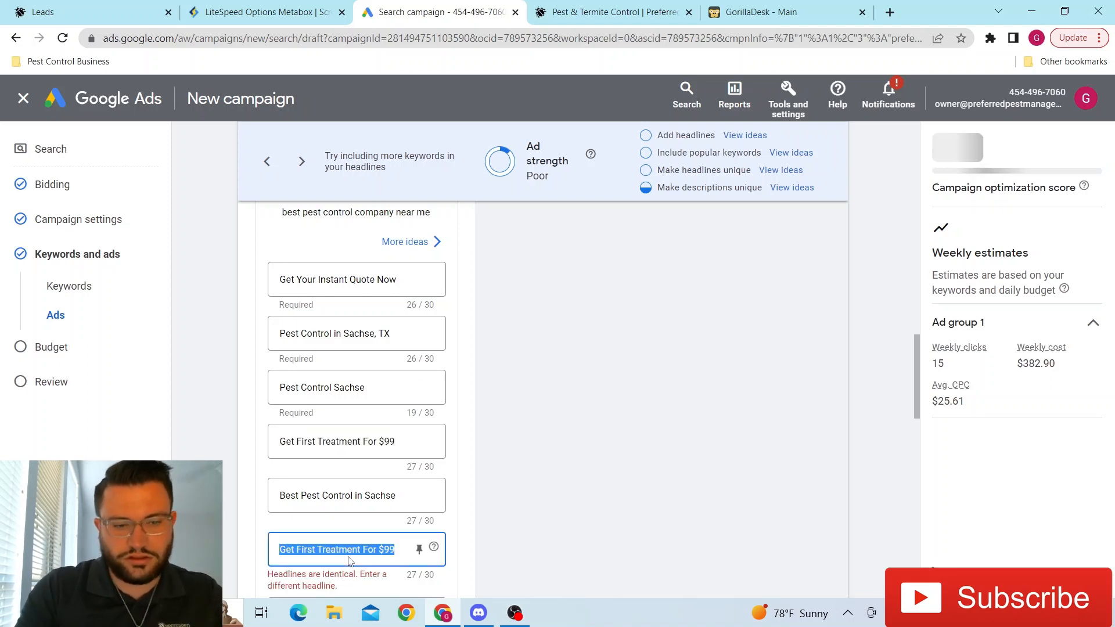
{"action": "key", "text": "BackSpace"}
{"action": "left_click", "coordinate": [872, 478]}
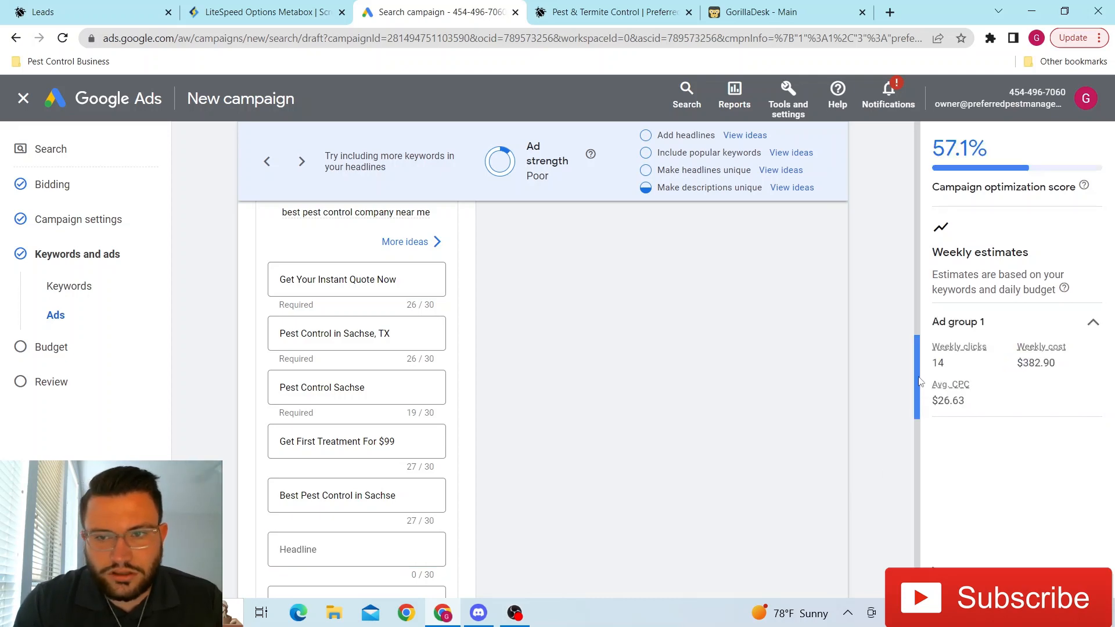
Review the ad preview and the optional image, sitelink and callout sections of the ad
{"action": "scroll", "coordinate": [918, 378], "scroll_direction": "up", "scroll_amount": 5}
{"action": "scroll", "coordinate": [915, 360], "scroll_direction": "up", "scroll_amount": 4}
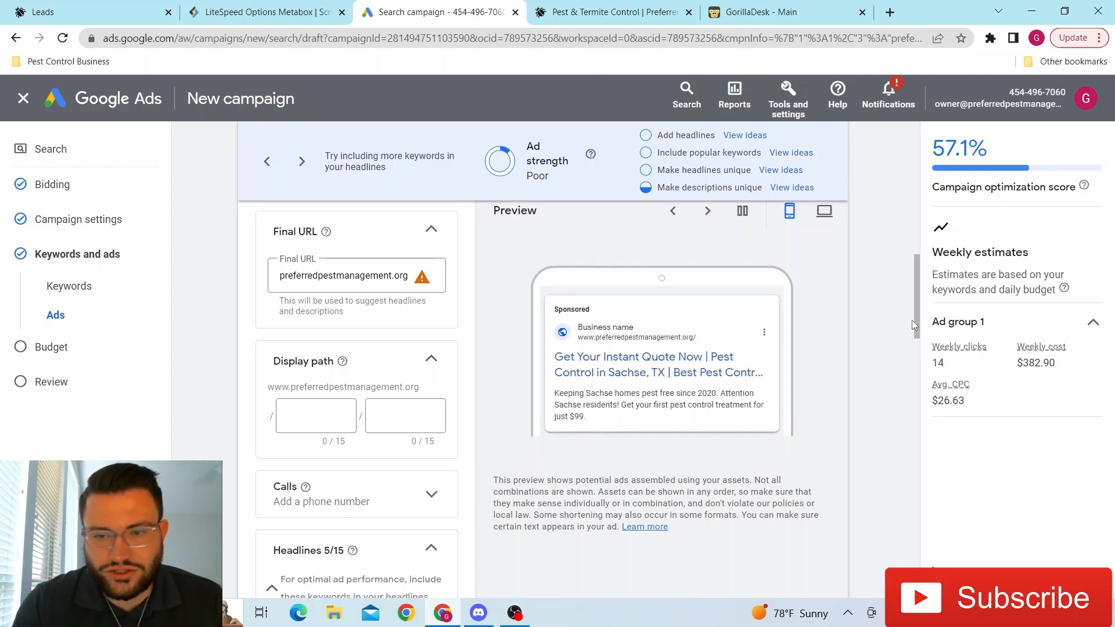
{"action": "left_click_drag", "start_coordinate": [915, 329], "coordinate": [887, 552]}
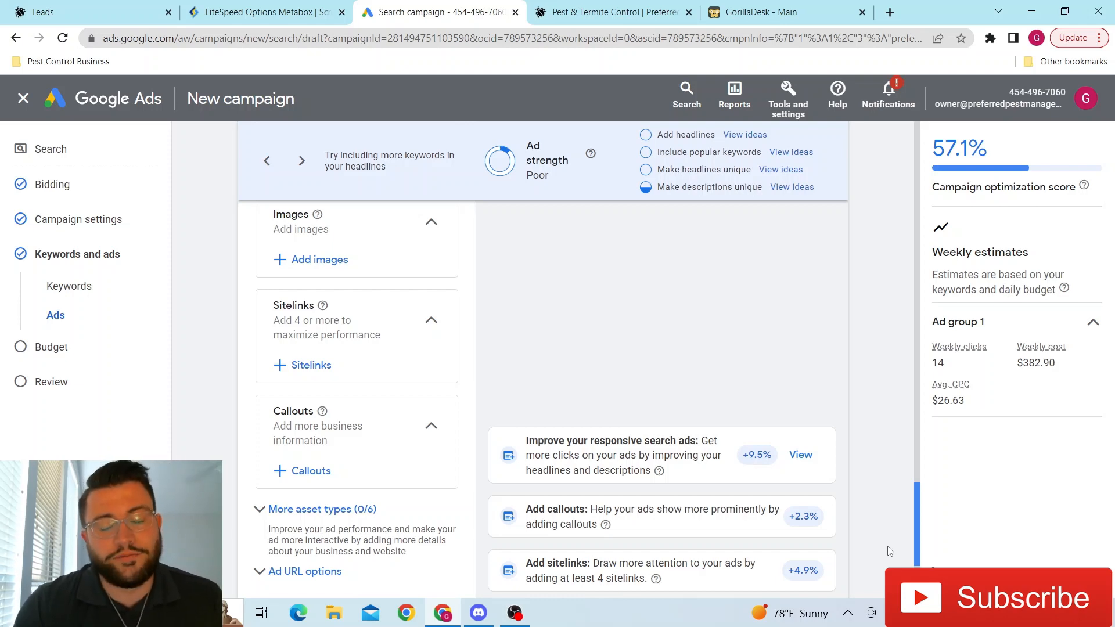
{"action": "scroll", "coordinate": [888, 547], "scroll_direction": "down", "scroll_amount": 1}
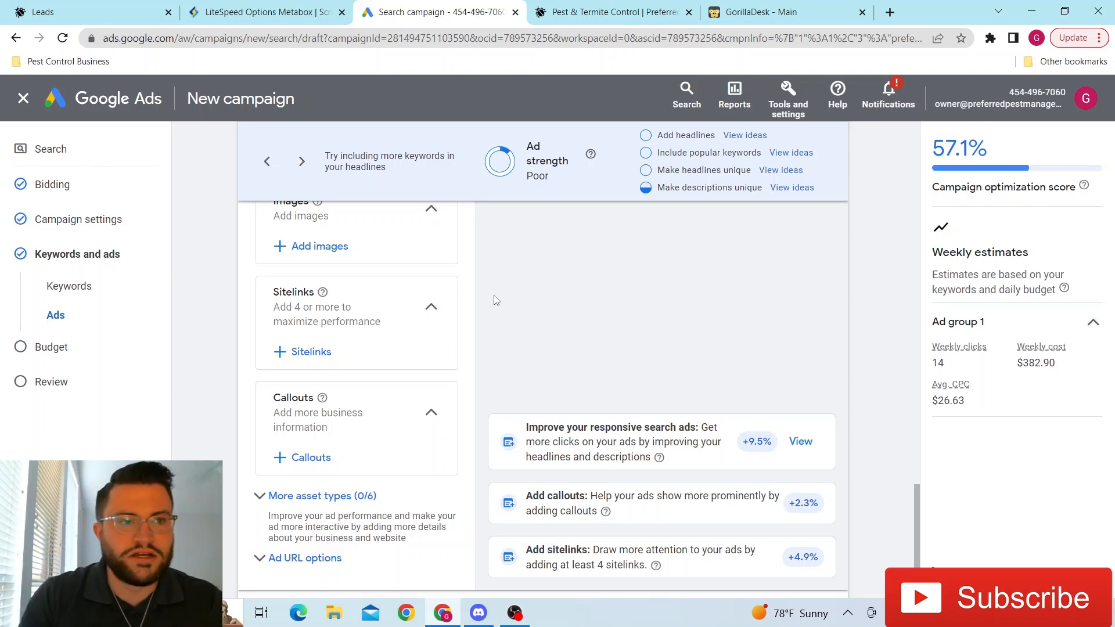
Look at the Preferred Pest Management website's home page and return to the campaign draft
{"action": "left_click", "coordinate": [607, 12]}
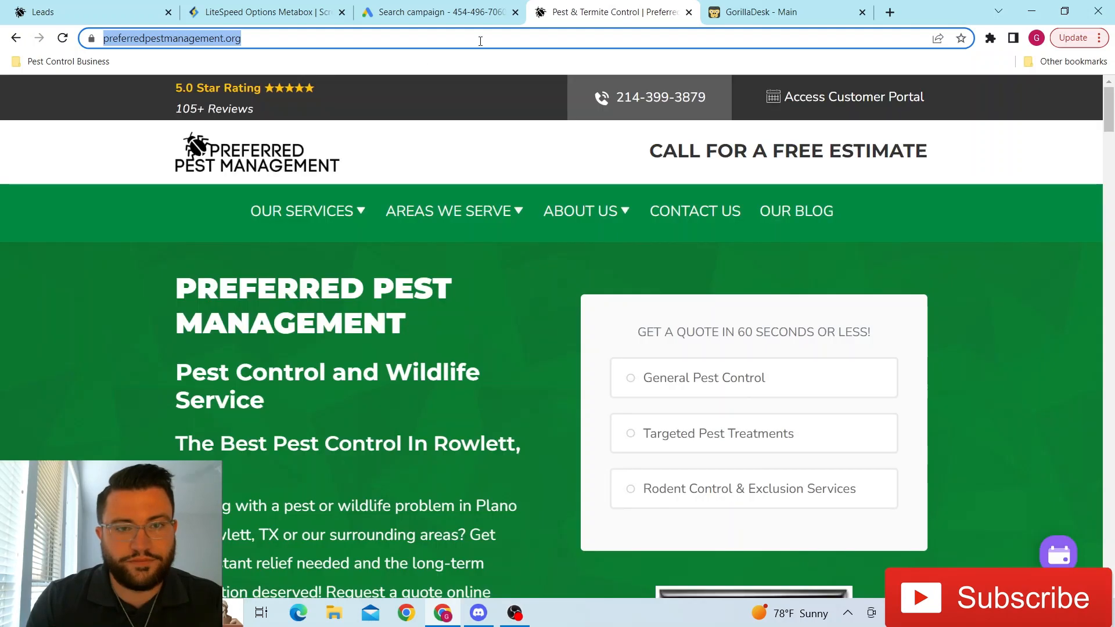
{"action": "mouse_move", "coordinate": [245, 204]}
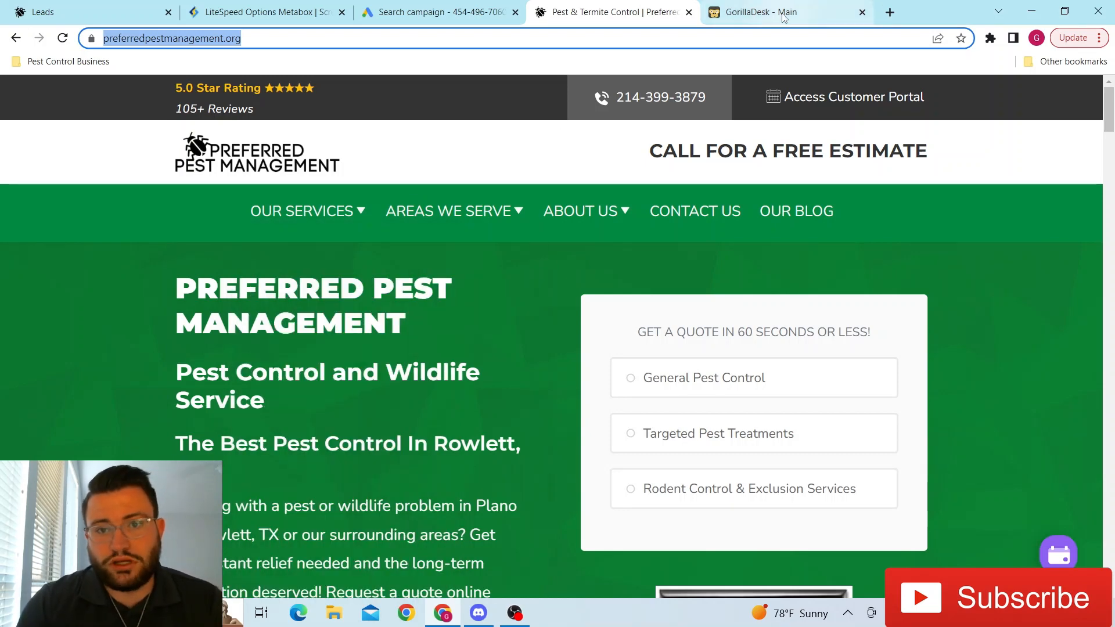
{"action": "left_click", "coordinate": [761, 12]}
{"action": "left_click", "coordinate": [519, 6]}
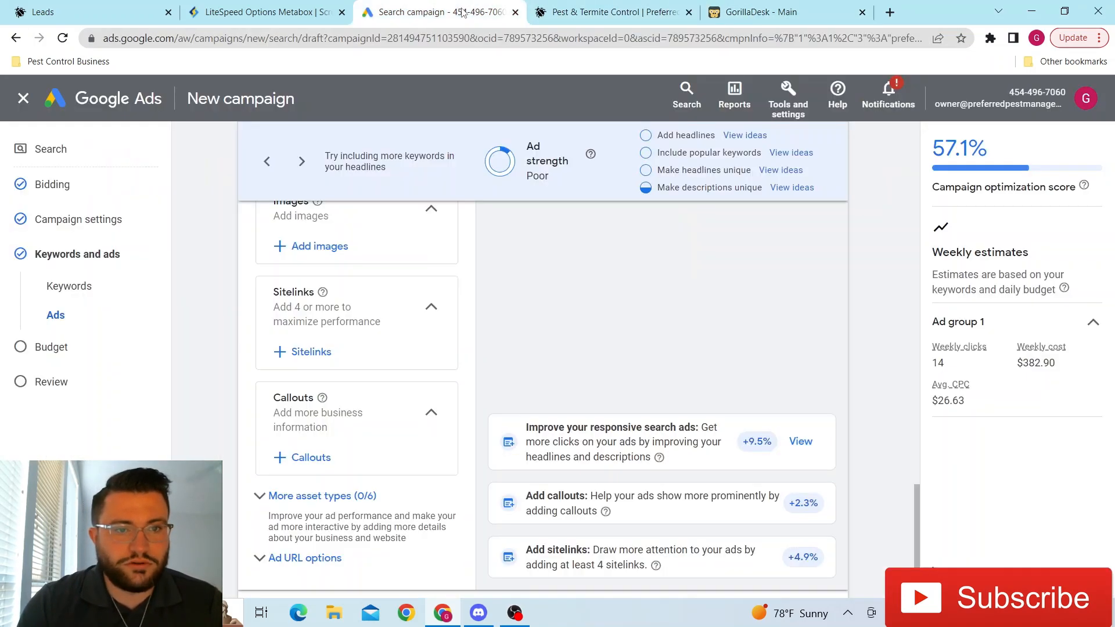
Inspect the available sitelinks, the ad URL options and the additional asset types without adding any
{"action": "left_click", "coordinate": [319, 352]}
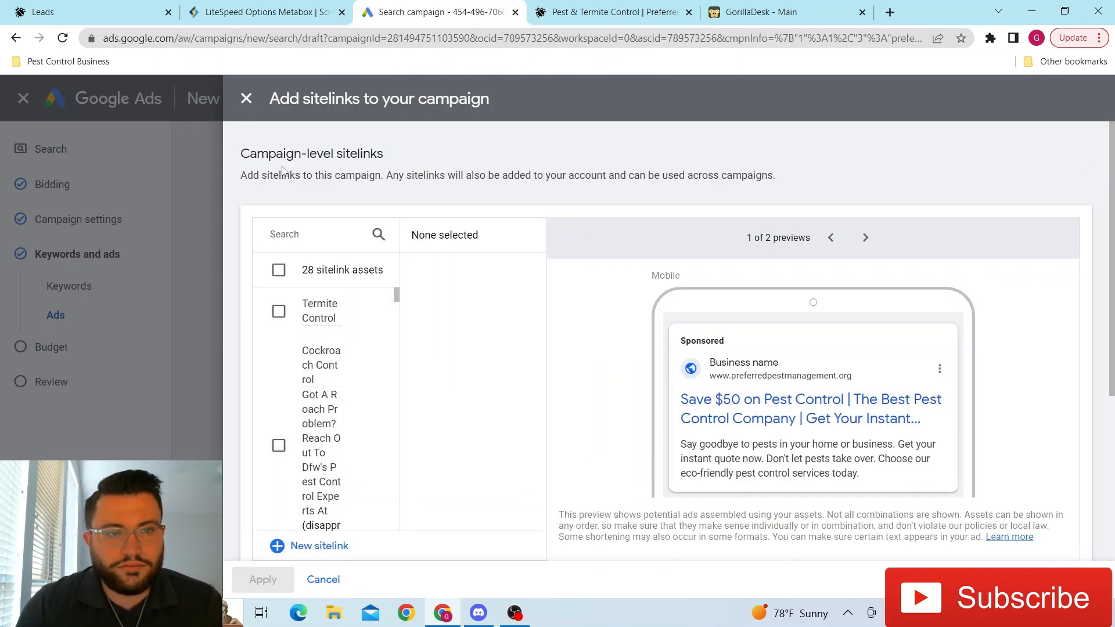
{"action": "left_click", "coordinate": [245, 99]}
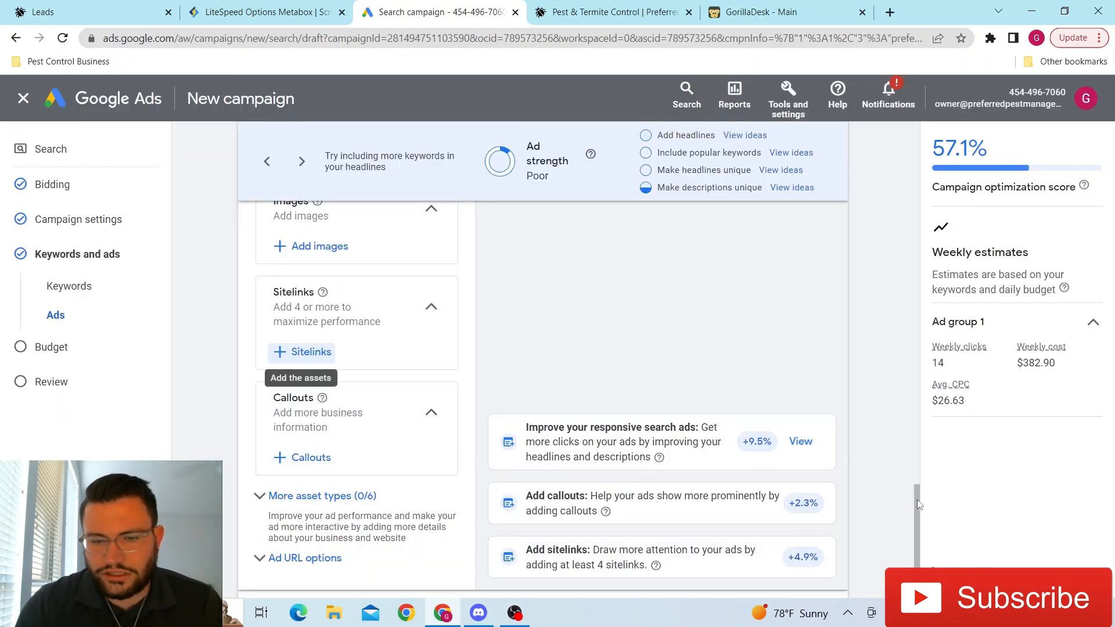
{"action": "left_click_drag", "start_coordinate": [915, 498], "coordinate": [917, 510]}
{"action": "scroll", "coordinate": [914, 513], "scroll_direction": "down", "scroll_amount": 2}
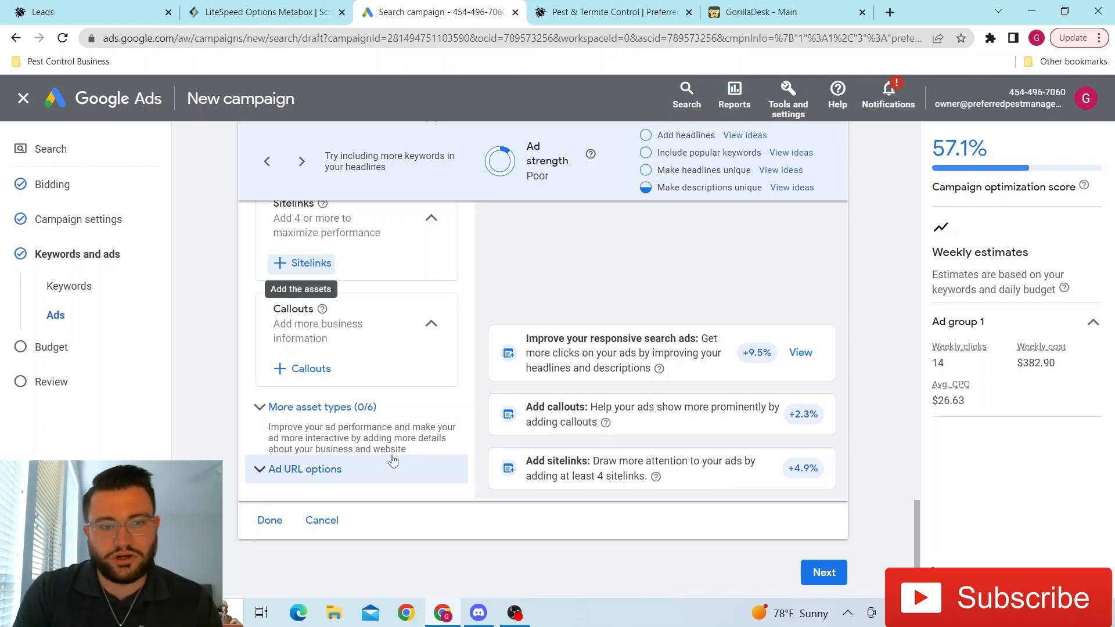
{"action": "left_click", "coordinate": [309, 472]}
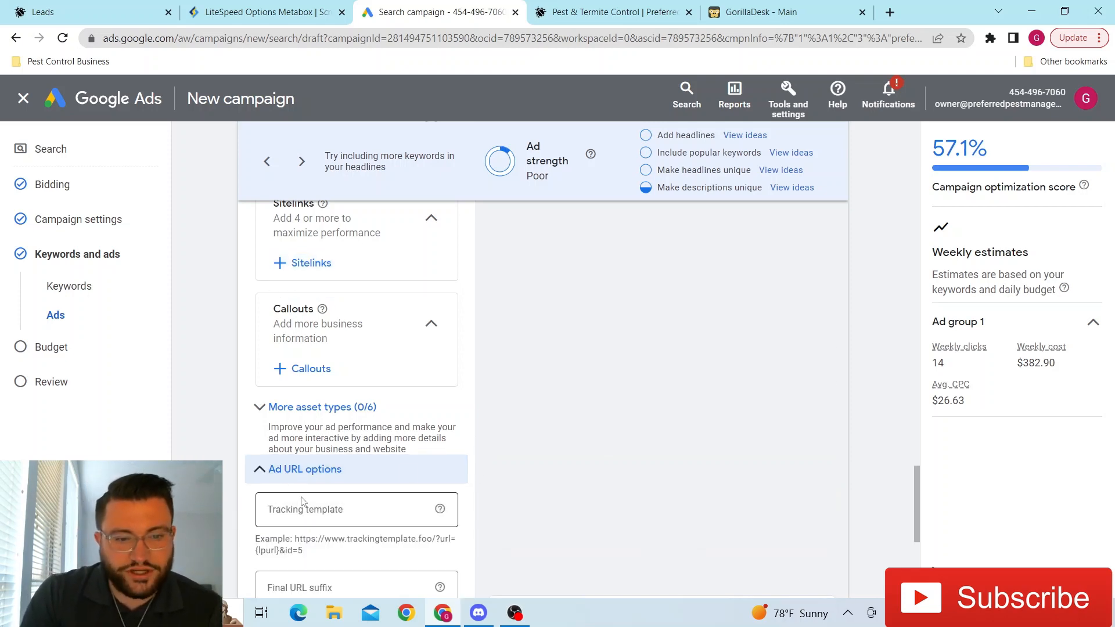
{"action": "left_click", "coordinate": [281, 470]}
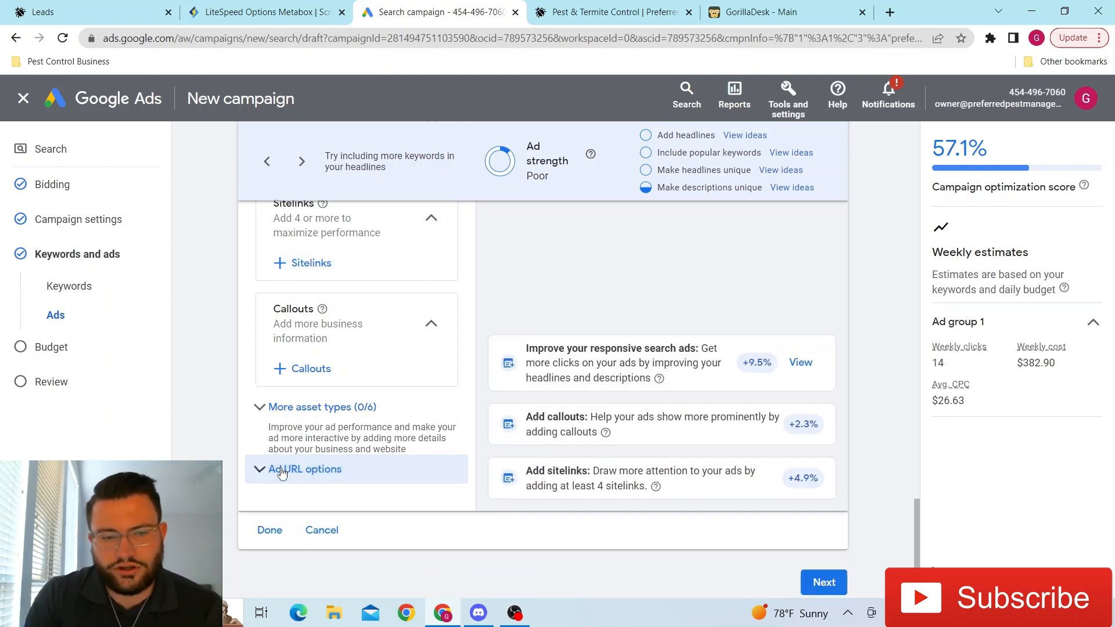
{"action": "left_click", "coordinate": [280, 414]}
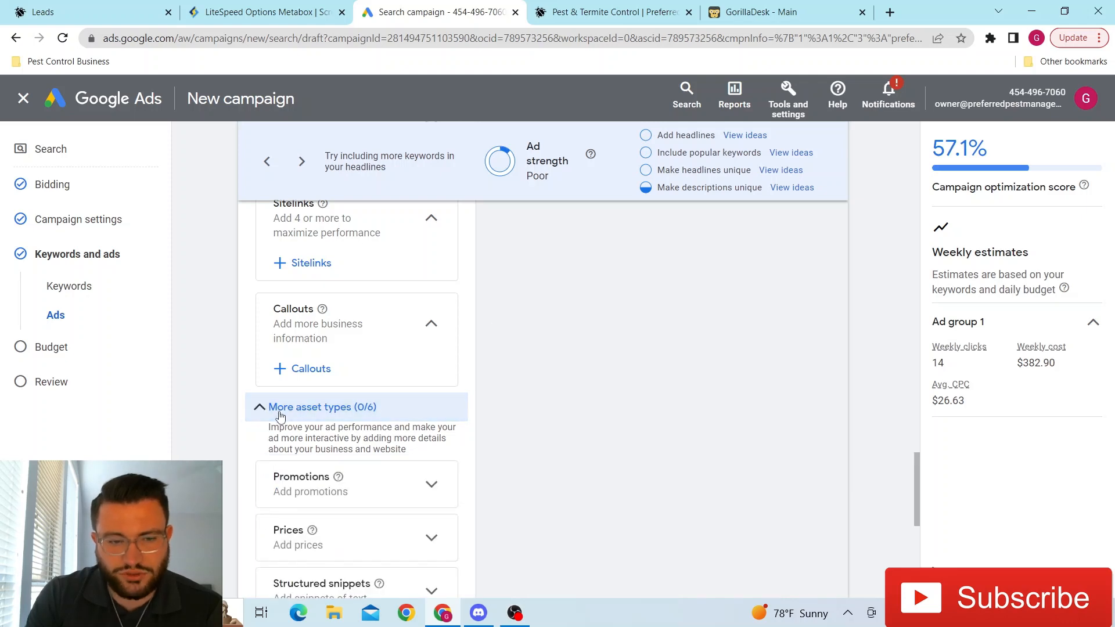
{"action": "left_click", "coordinate": [281, 413]}
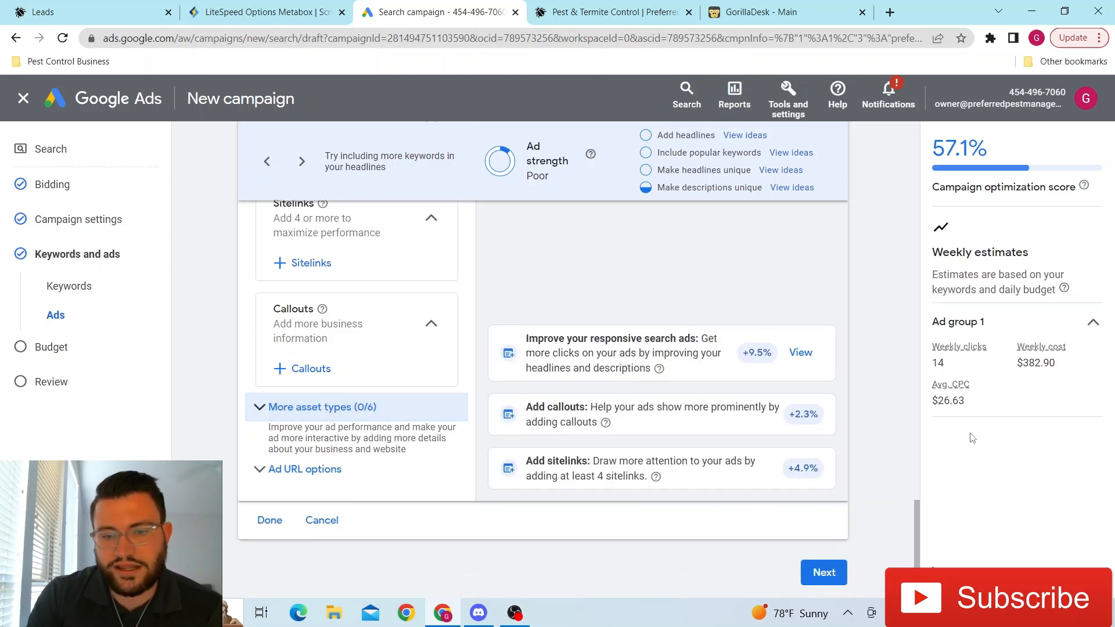
Continue to the campaign budget and set a custom average daily budget of $10
{"action": "left_click", "coordinate": [822, 572]}
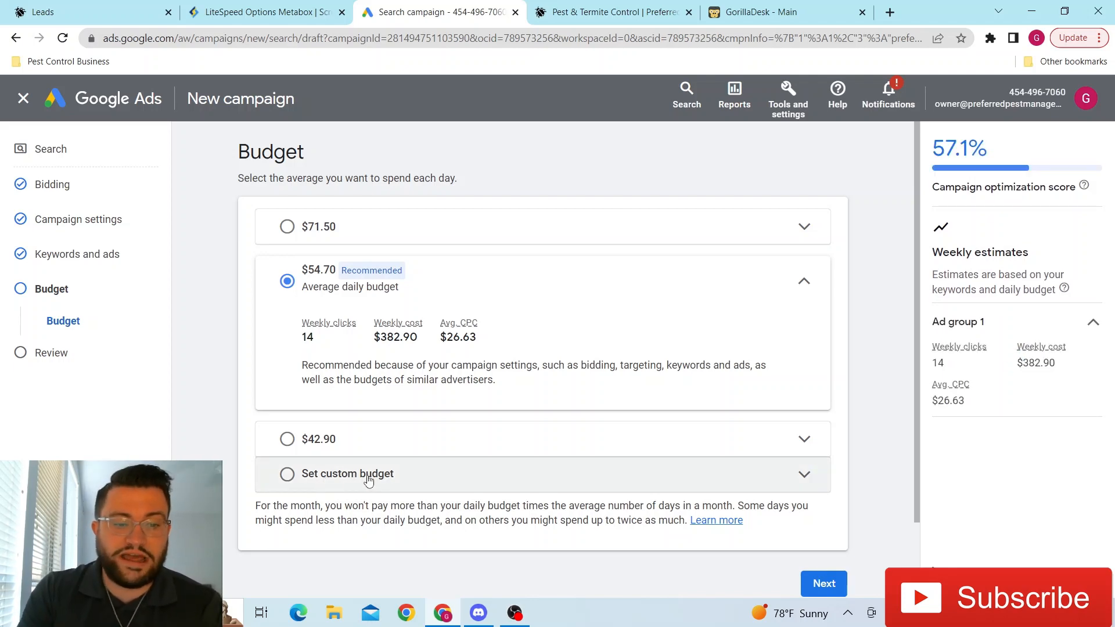
{"action": "left_click", "coordinate": [411, 478]}
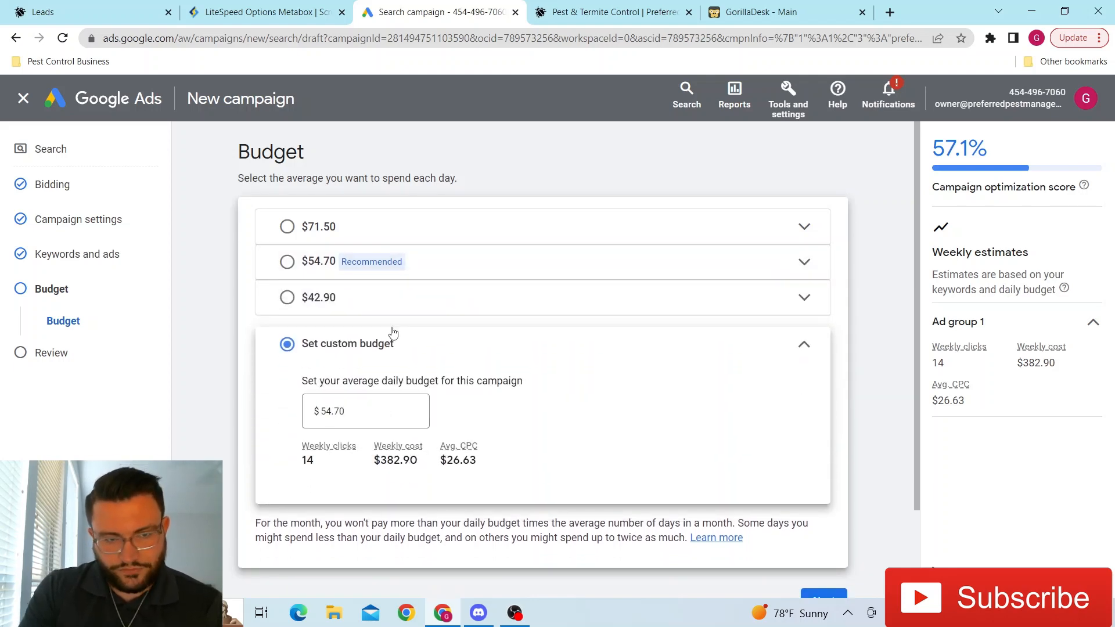
{"action": "left_click", "coordinate": [382, 407]}
{"action": "double_click", "coordinate": [383, 406]}
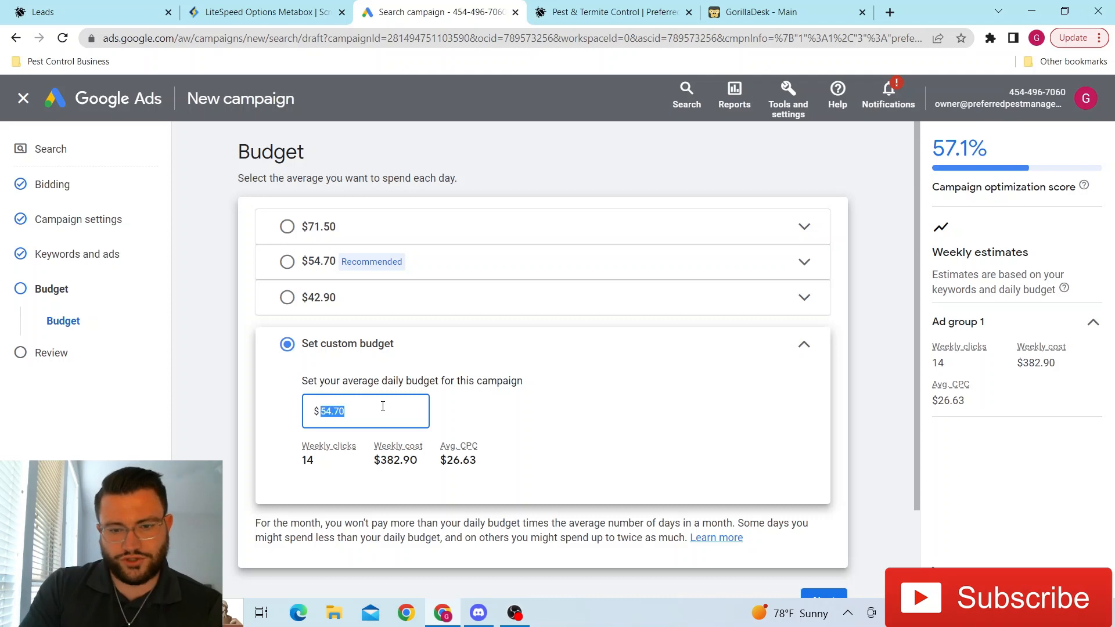
{"action": "key", "text": "BackSpace"}
{"action": "type", "text": "10"}
{"action": "left_click", "coordinate": [649, 456]}
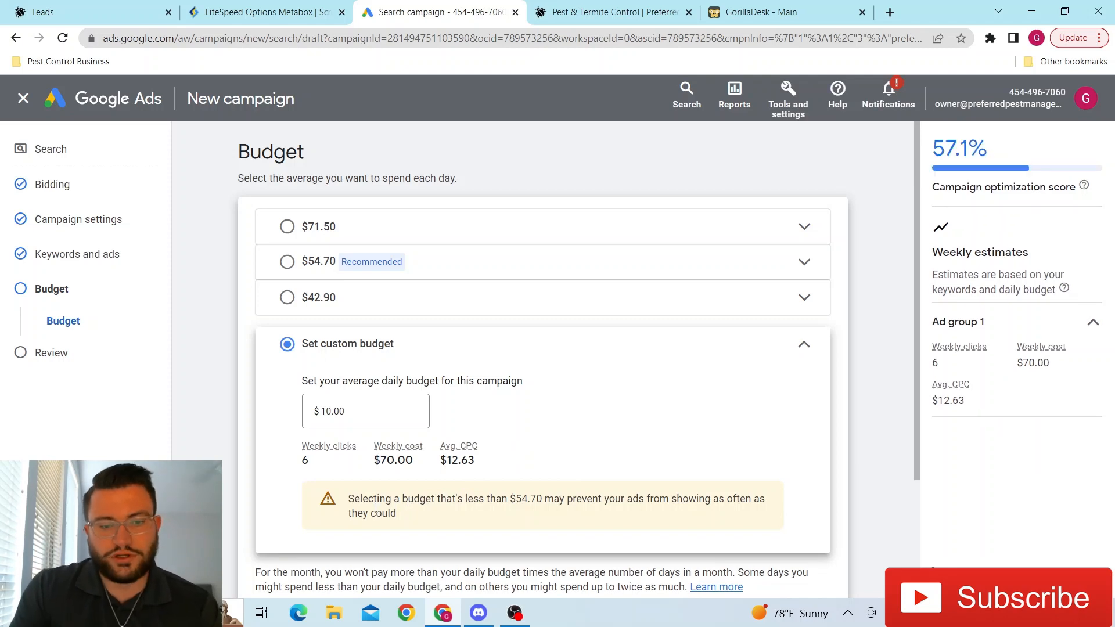
{"action": "double_click", "coordinate": [518, 500]}
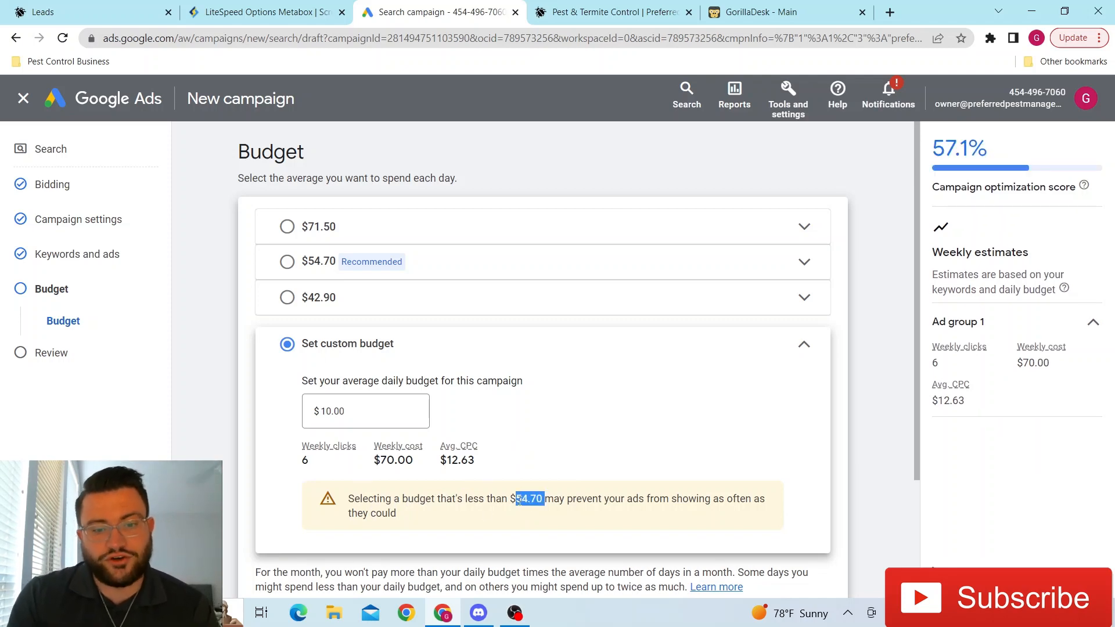
{"action": "left_click", "coordinate": [530, 522]}
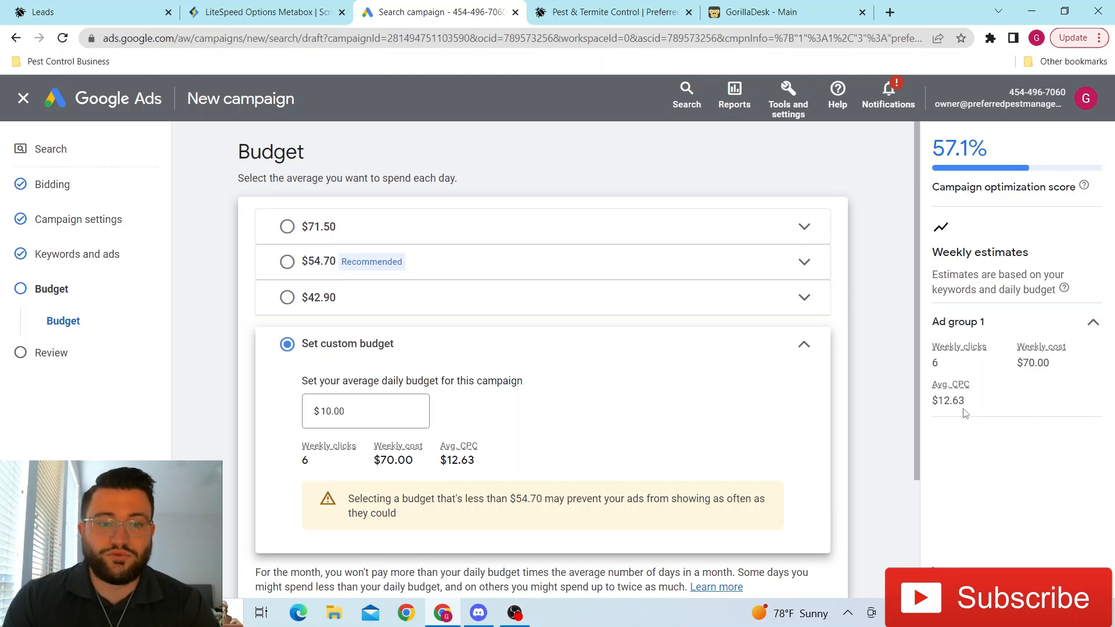
Set the campaign's custom average daily budget to $25
{"action": "double_click", "coordinate": [374, 406]}
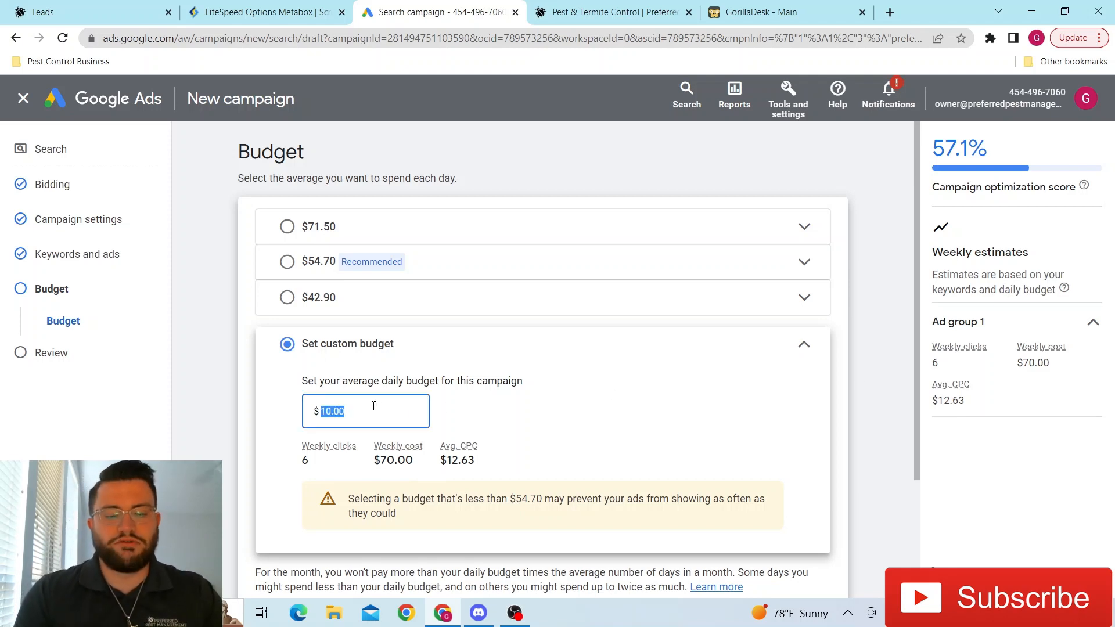
{"action": "type", "text": "25"}
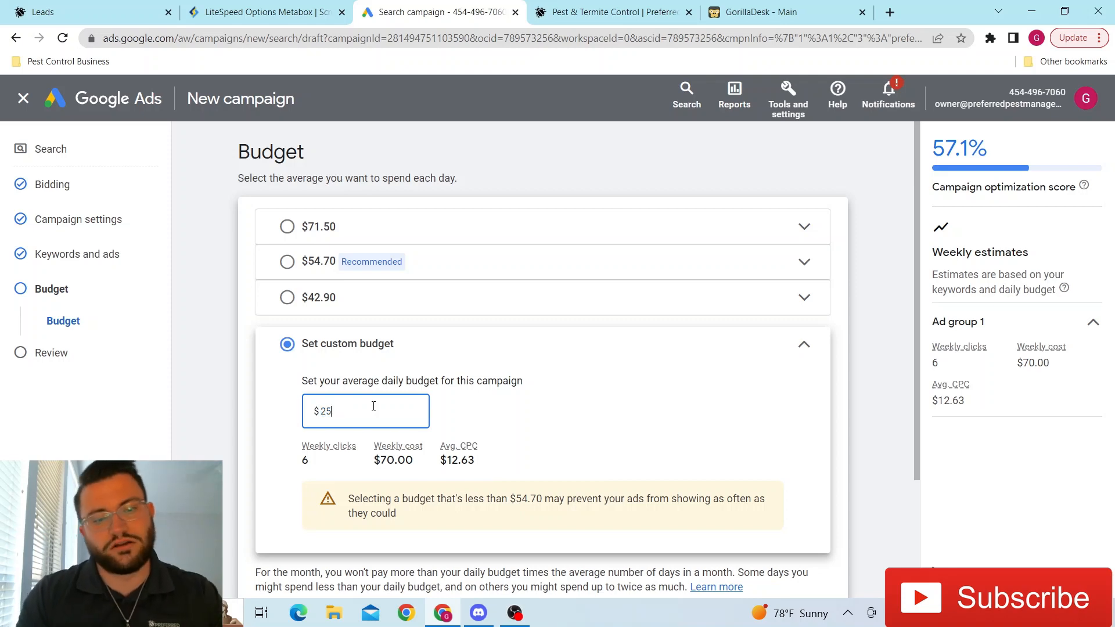
{"action": "left_click", "coordinate": [566, 436]}
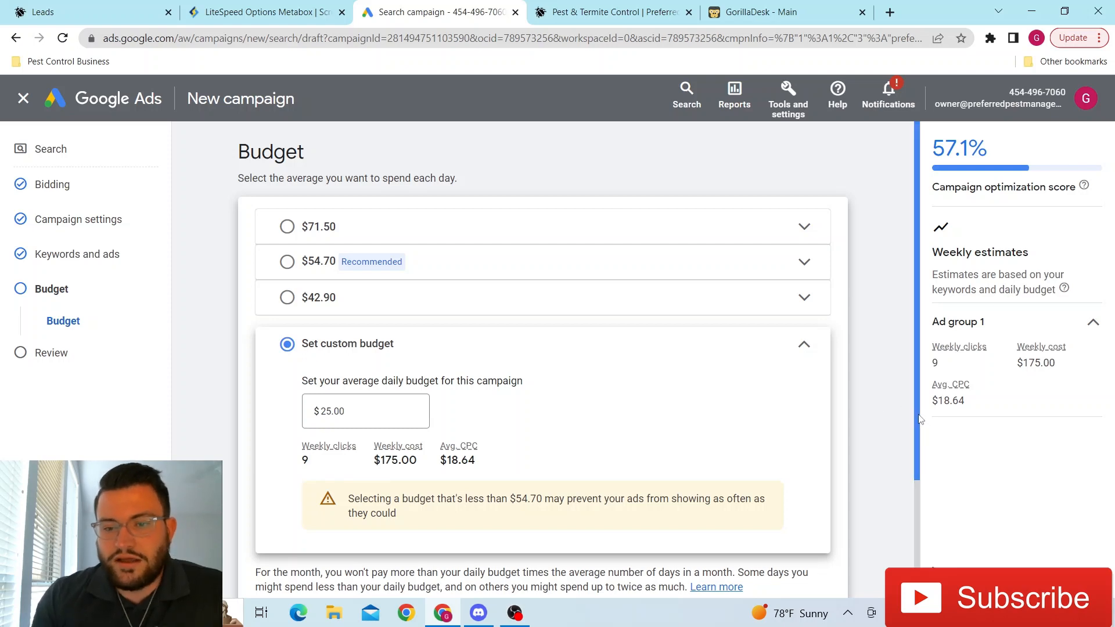
{"action": "scroll", "coordinate": [918, 406], "scroll_direction": "down", "scroll_amount": 3}
{"action": "scroll", "coordinate": [912, 395], "scroll_direction": "up", "scroll_amount": 3}
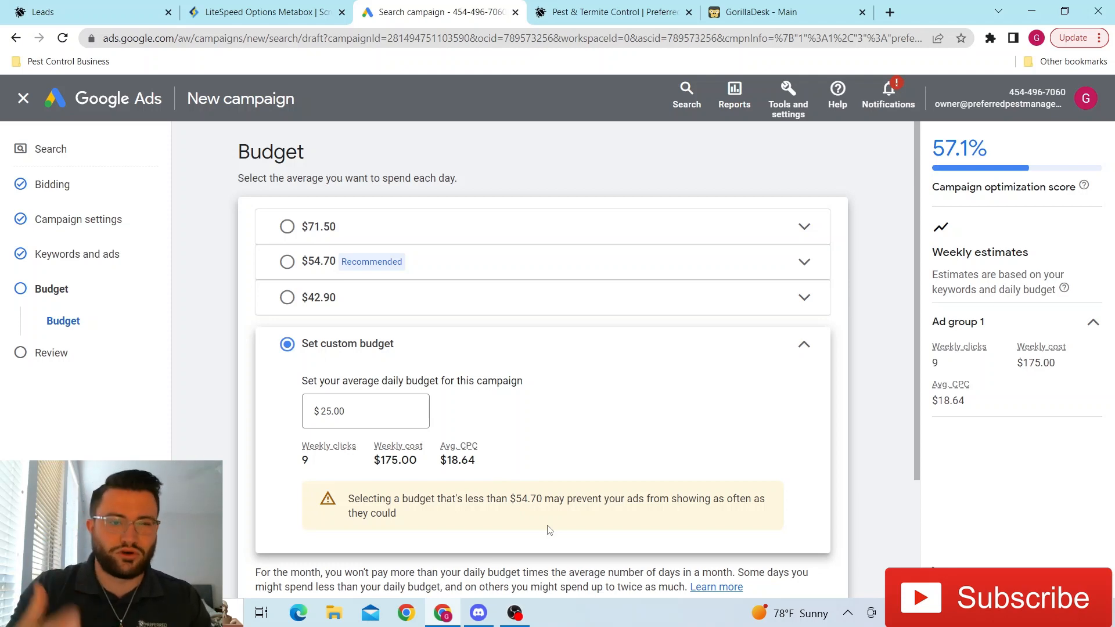
Review the ad group's exact-match keyword list and return to the budget settings
{"action": "left_click", "coordinate": [87, 255]}
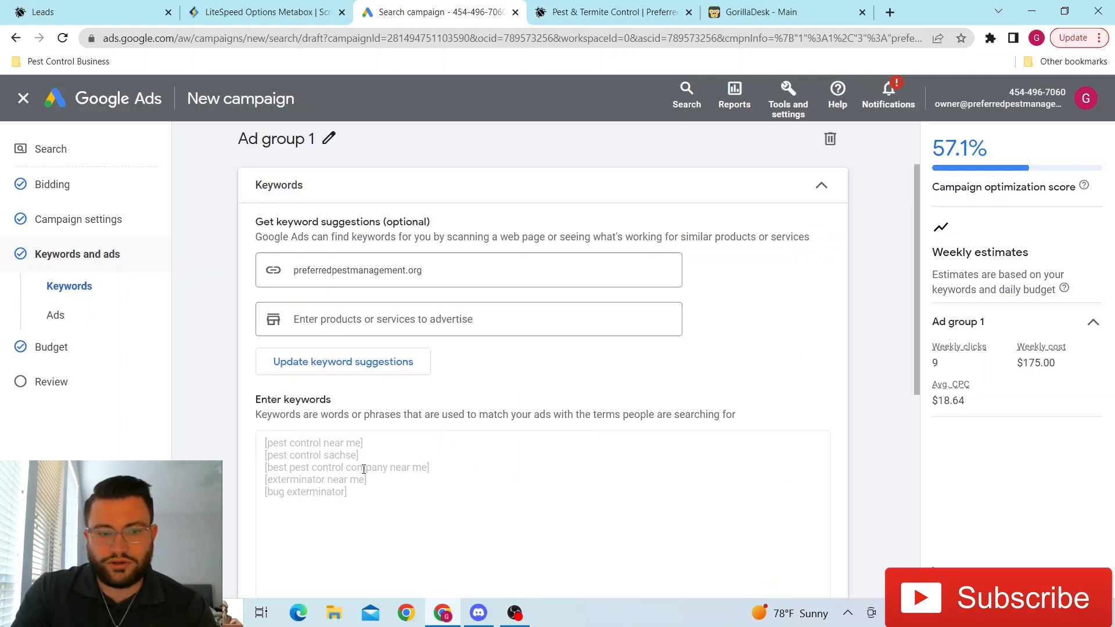
{"action": "left_click", "coordinate": [317, 493]}
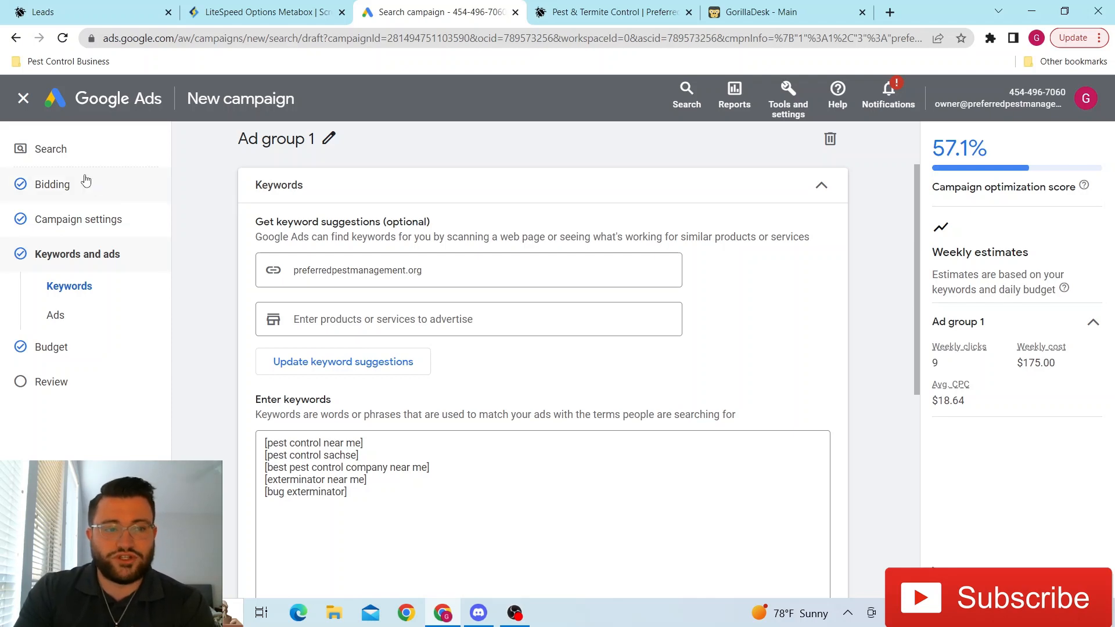
{"action": "left_click", "coordinate": [63, 361]}
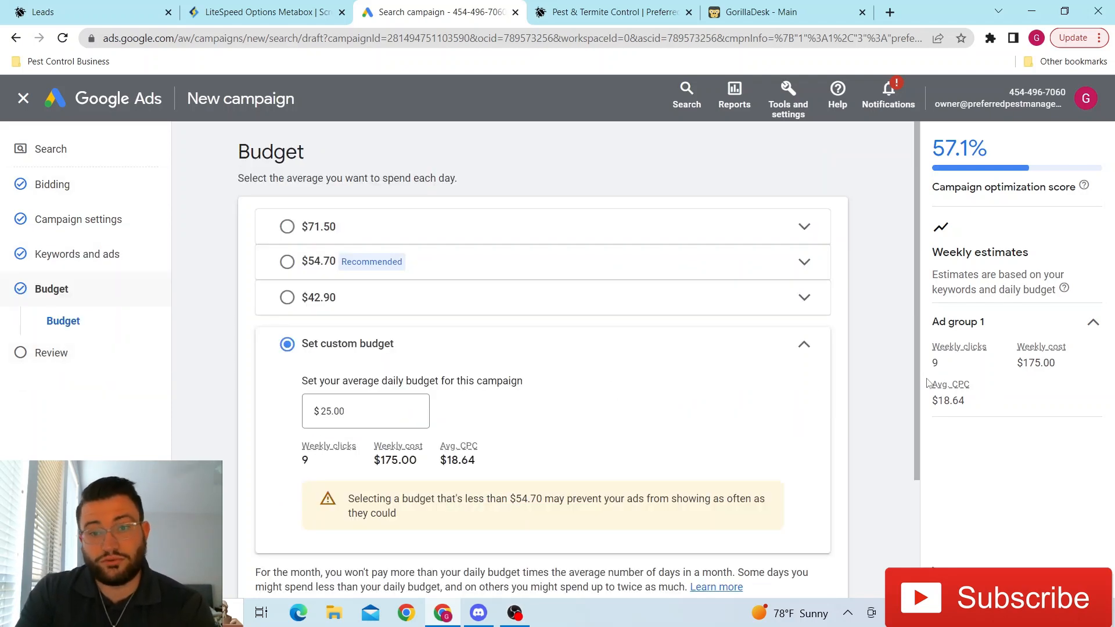
{"action": "left_click_drag", "start_coordinate": [920, 382], "coordinate": [928, 463]}
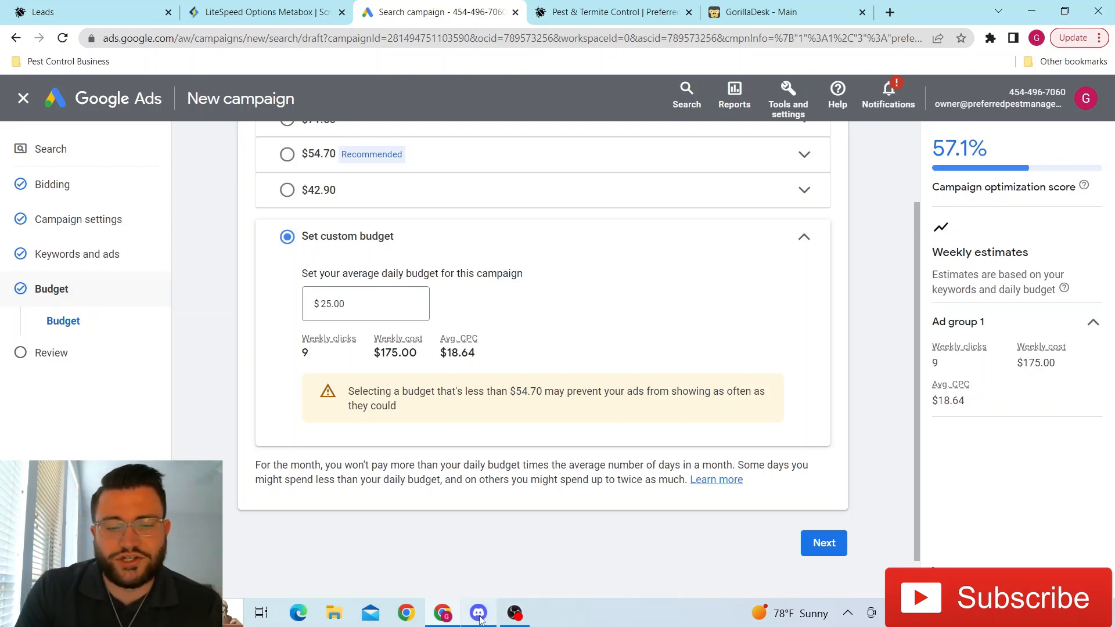
{"action": "mouse_move", "coordinate": [480, 619]}
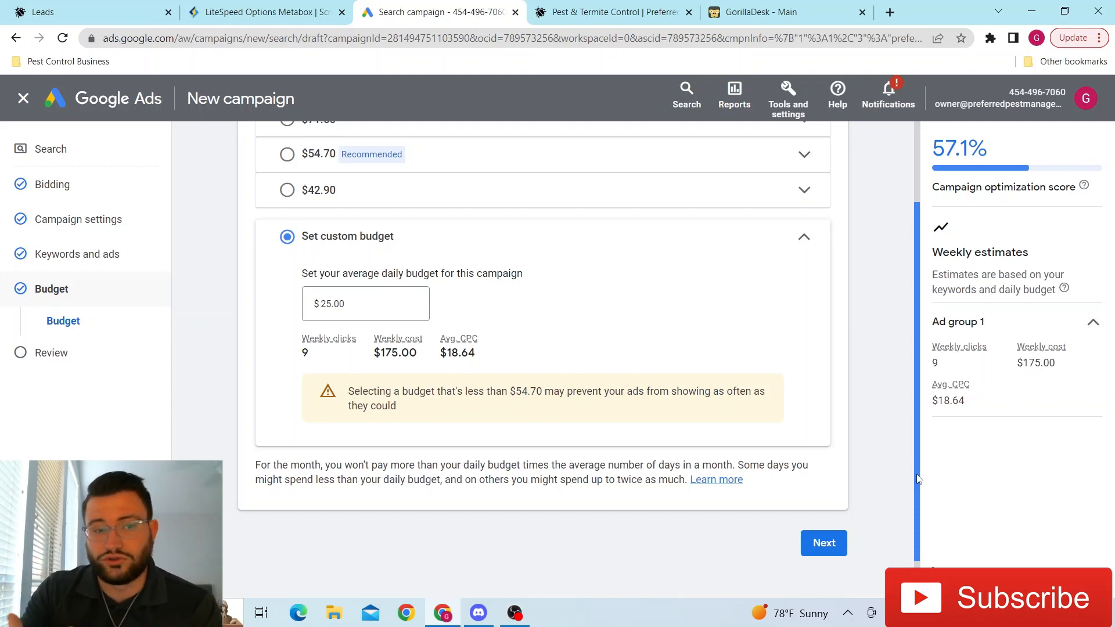
{"action": "right_click", "coordinate": [912, 403]}
{"action": "left_click", "coordinate": [917, 429]}
{"action": "left_click_drag", "start_coordinate": [916, 429], "coordinate": [921, 296]}
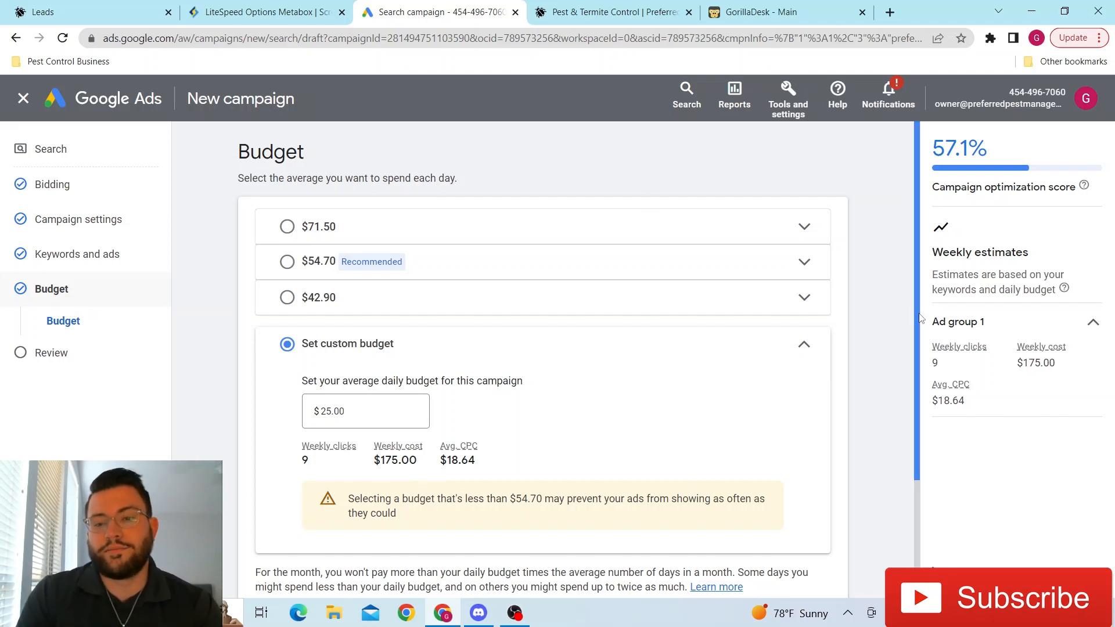
{"action": "left_click_drag", "start_coordinate": [924, 320], "coordinate": [932, 250]}
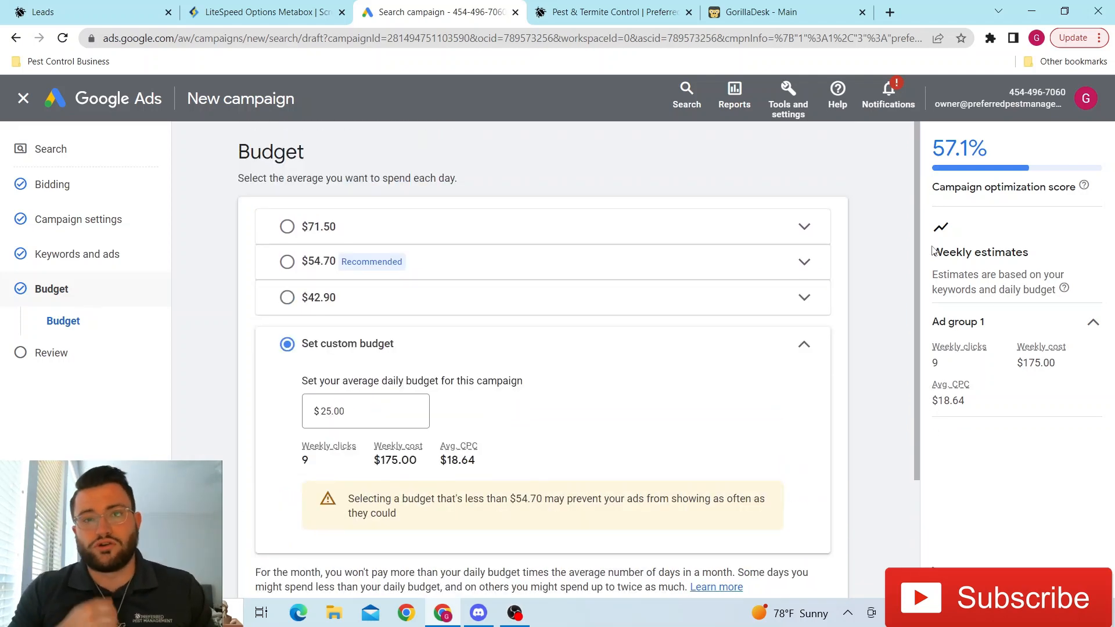